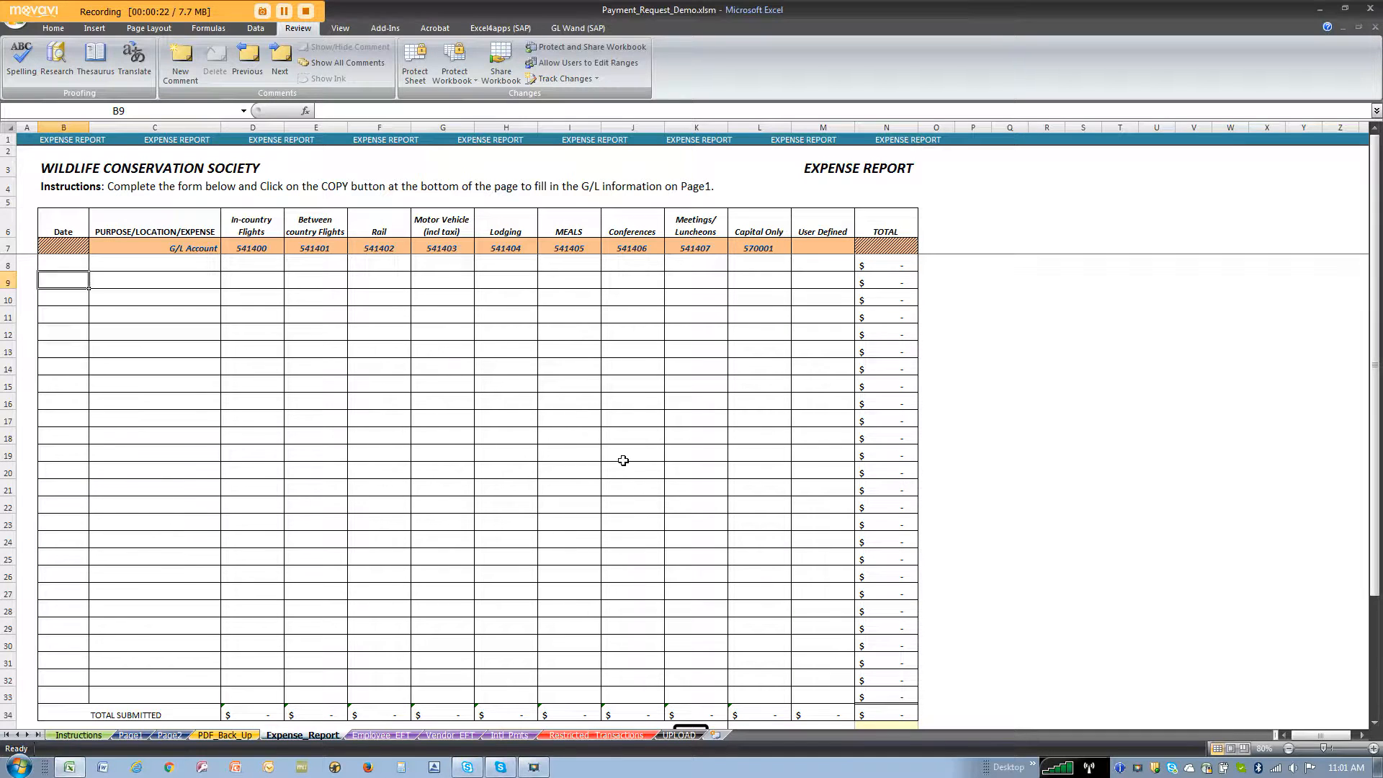
# Examine the total row of the expense report and the General Ledger account table on Page1.
pyautogui.scroll(-4, 623, 460)
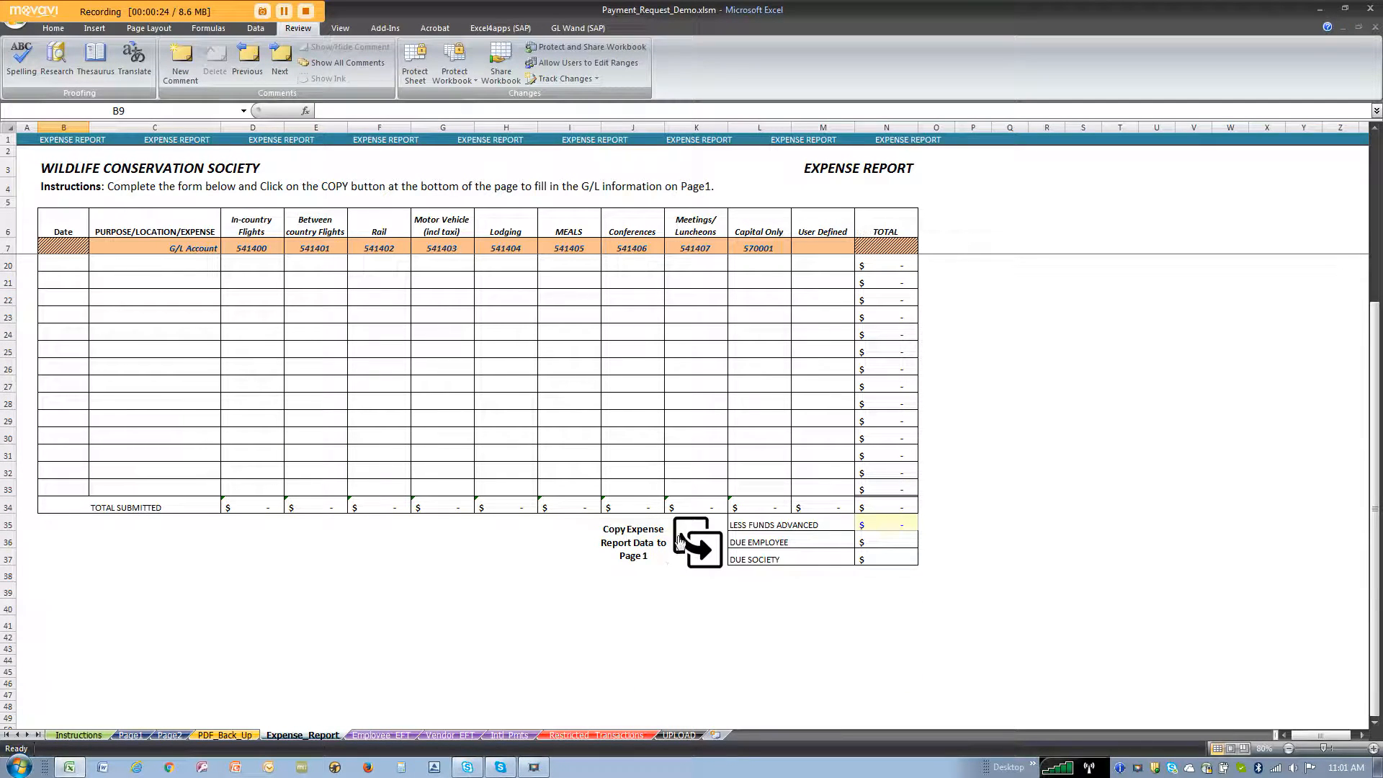
pyautogui.moveTo(61, 504); pyautogui.dragTo(865, 507)
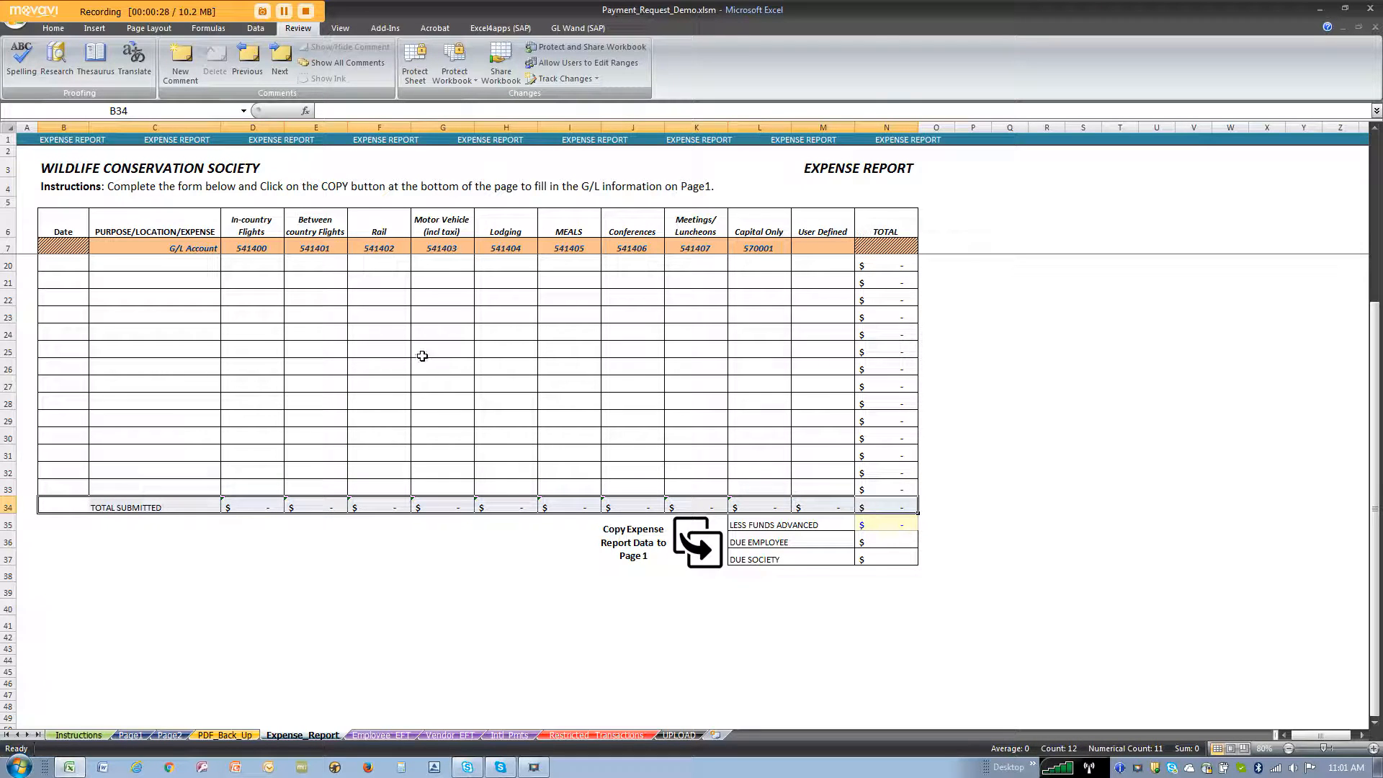
pyautogui.click(130, 735)
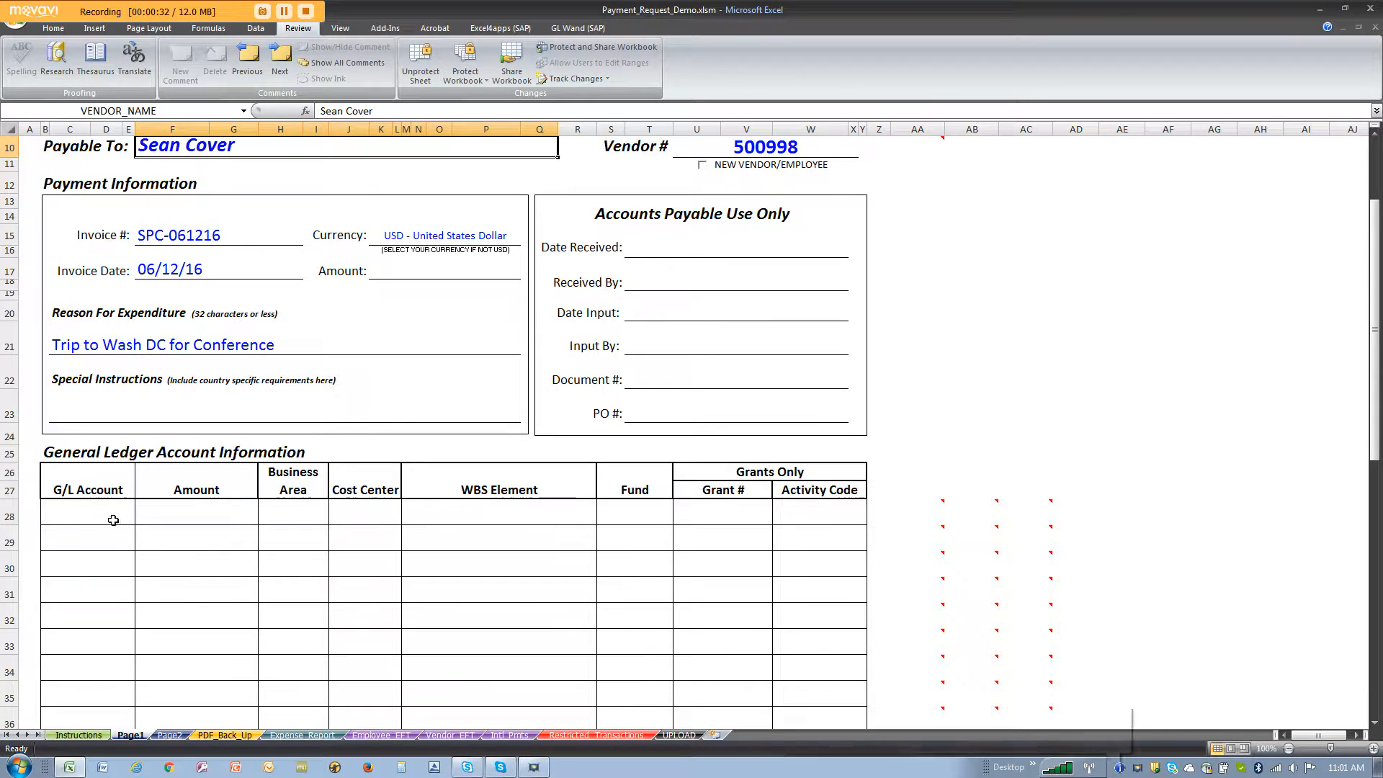
pyautogui.moveTo(111, 516); pyautogui.dragTo(827, 611)
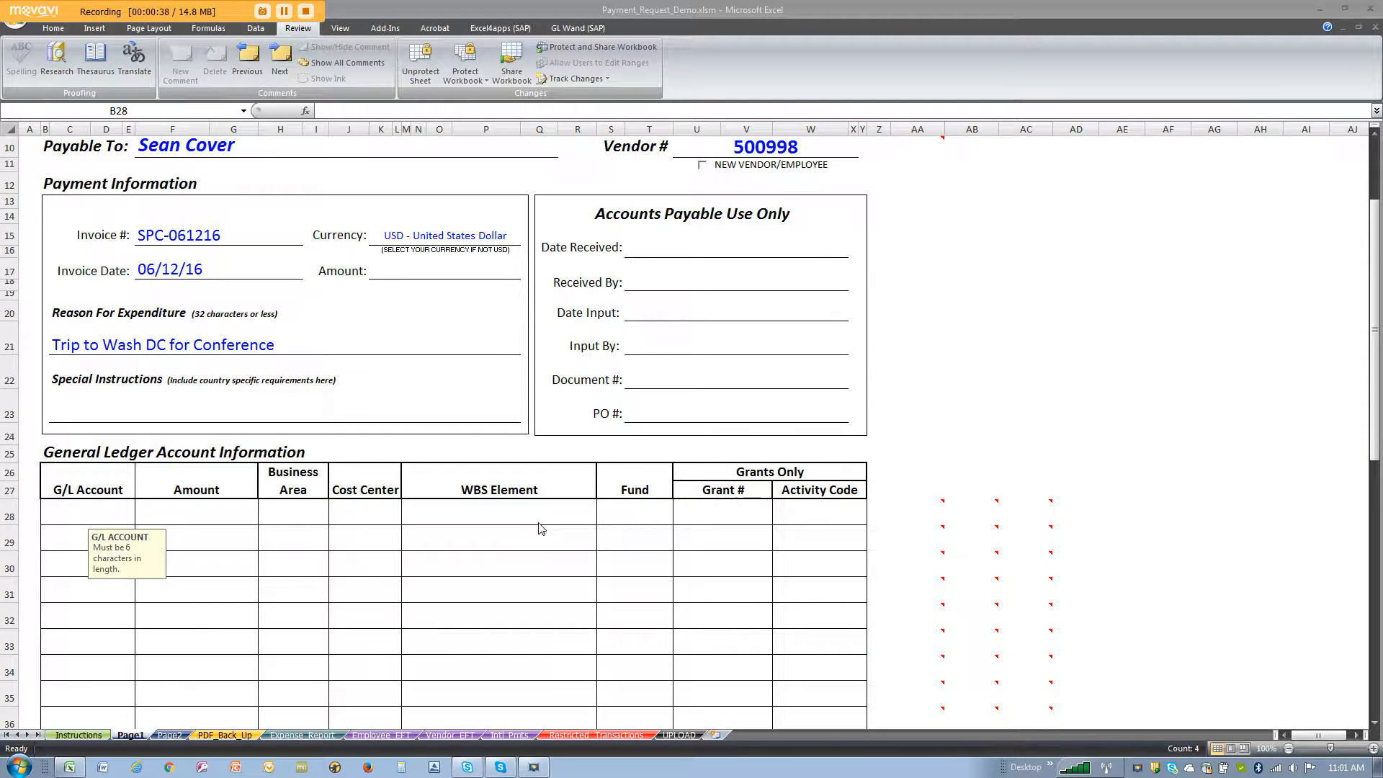
# Review the payee, vendor number, invoice number, invoice date, reason for expenditure and amount fields on the payment request form.
pyautogui.scroll(3, 432, 385)
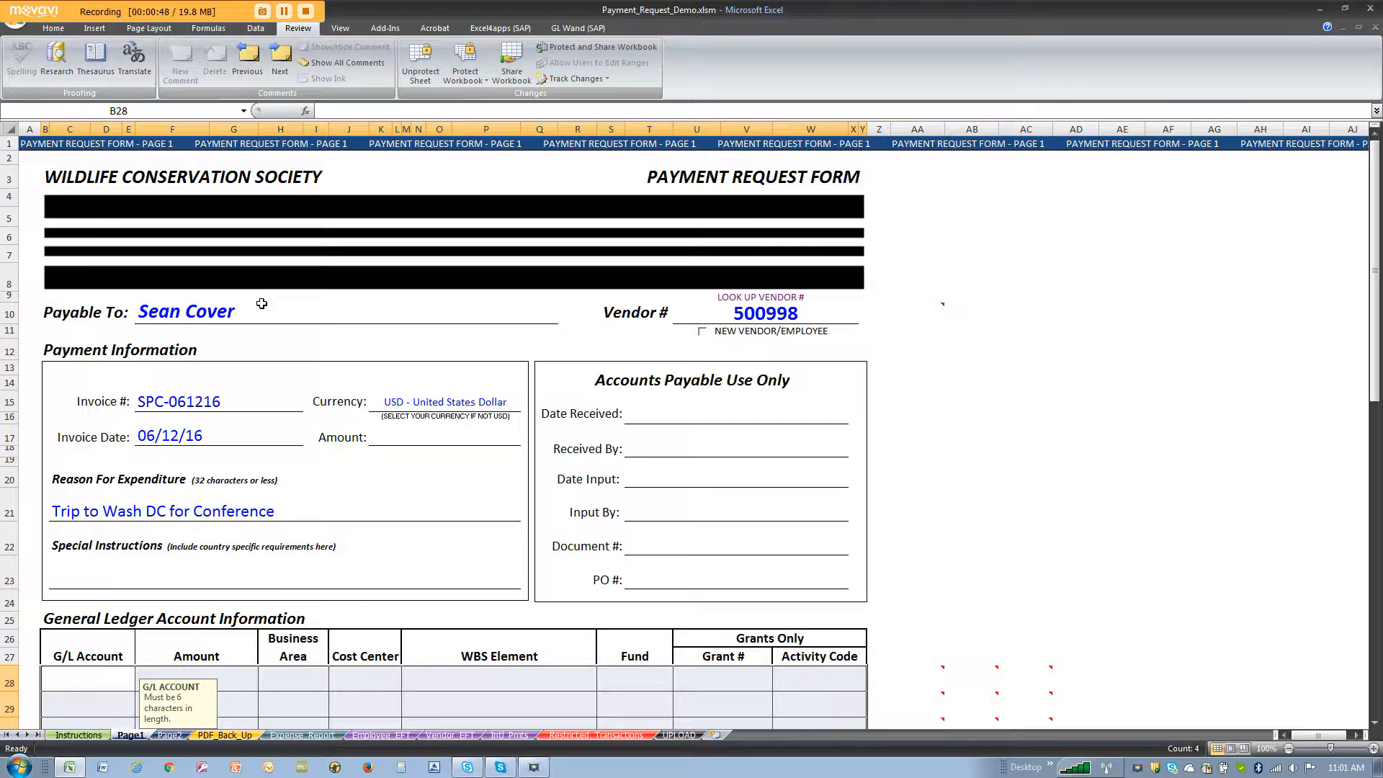
pyautogui.click(225, 309)
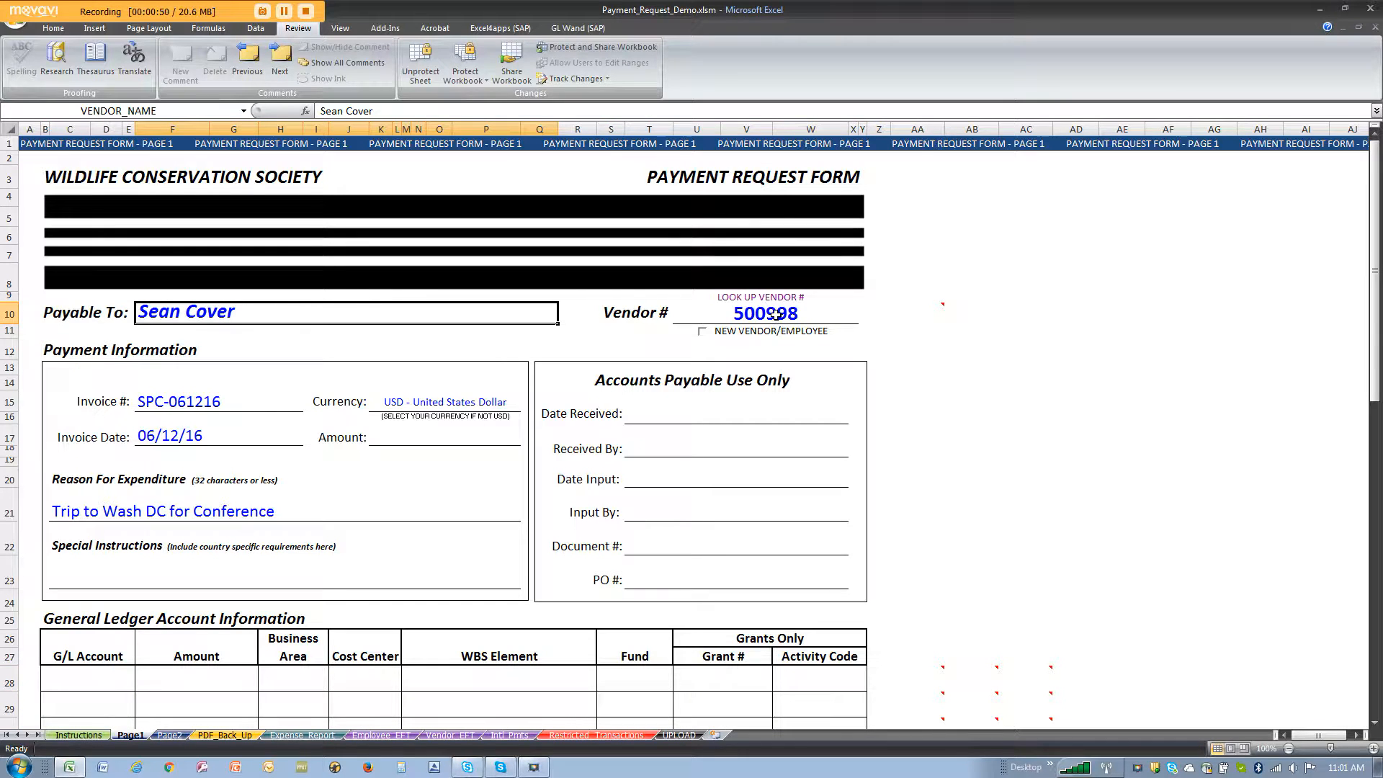
pyautogui.click(775, 314)
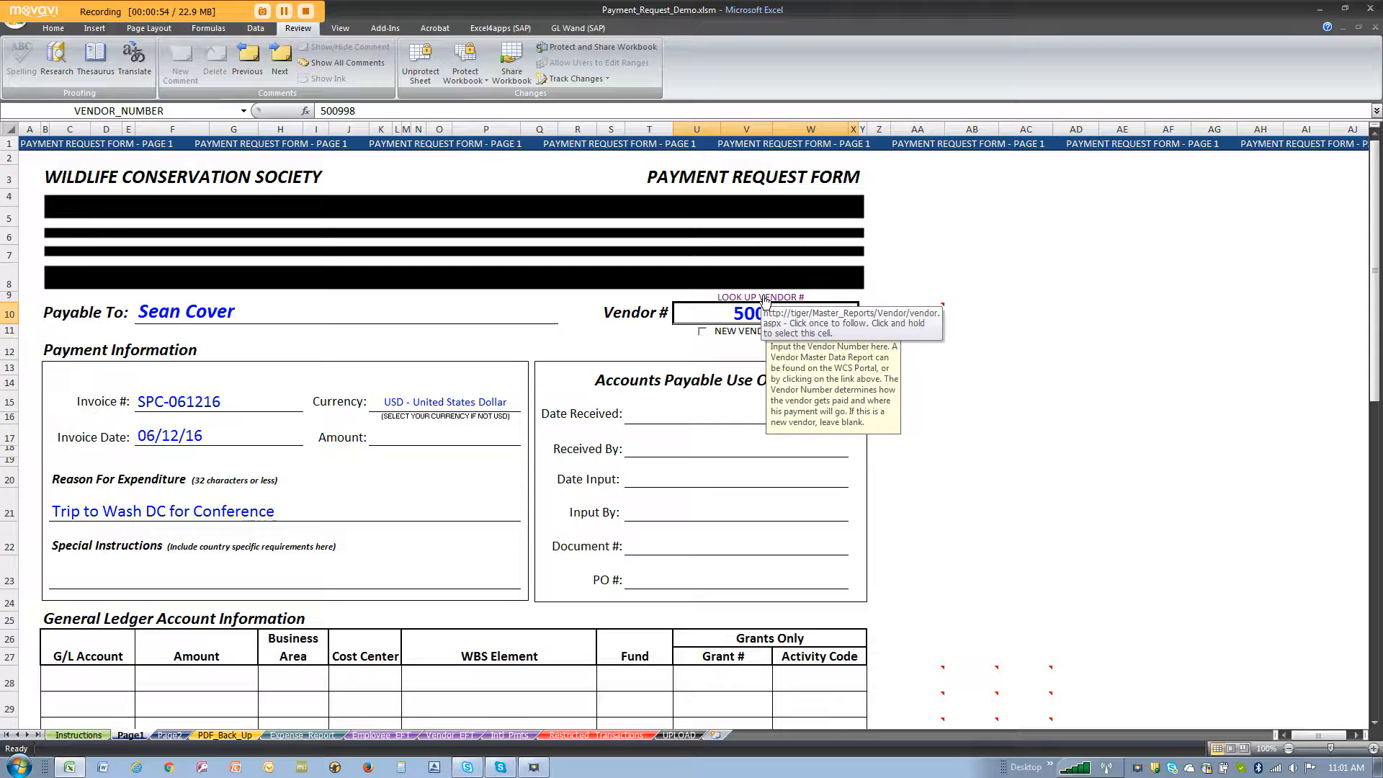
pyautogui.click(244, 406)
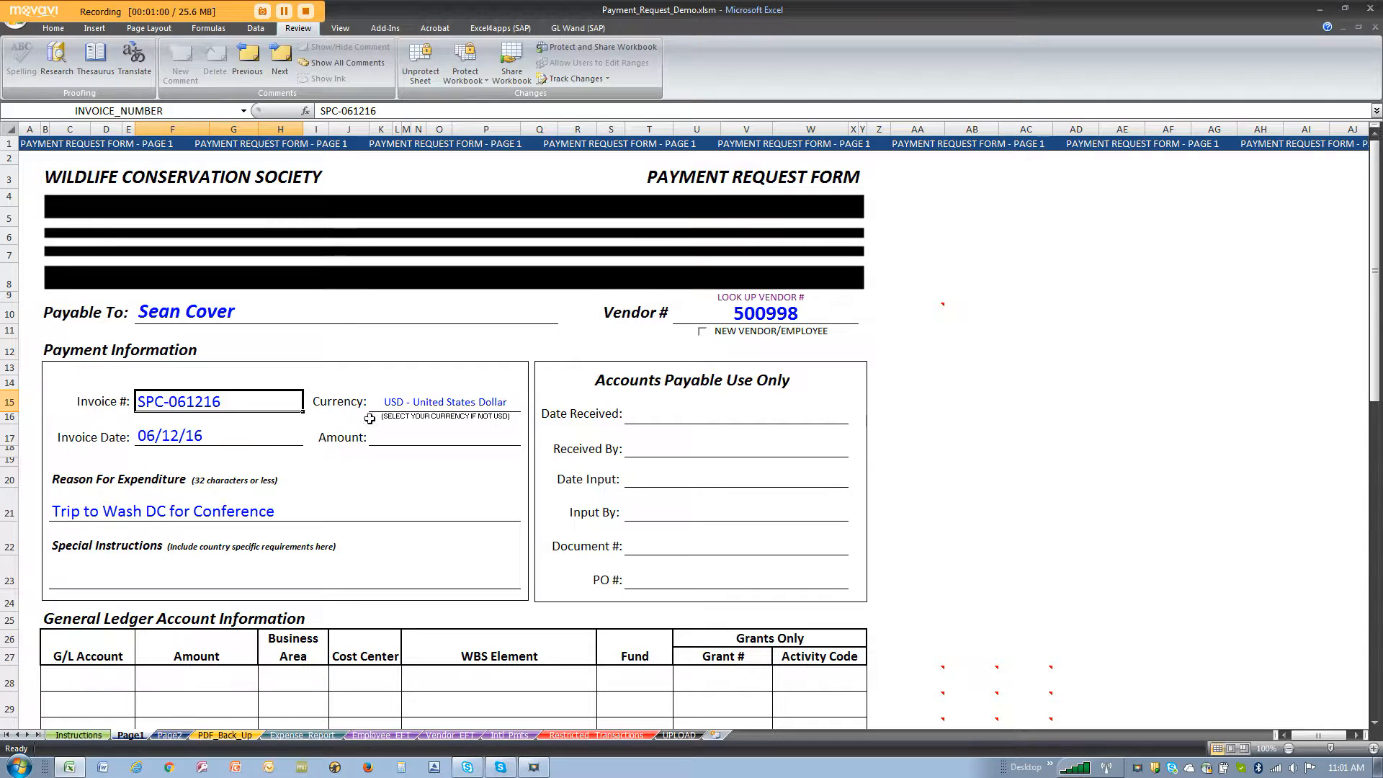
pyautogui.click(211, 434)
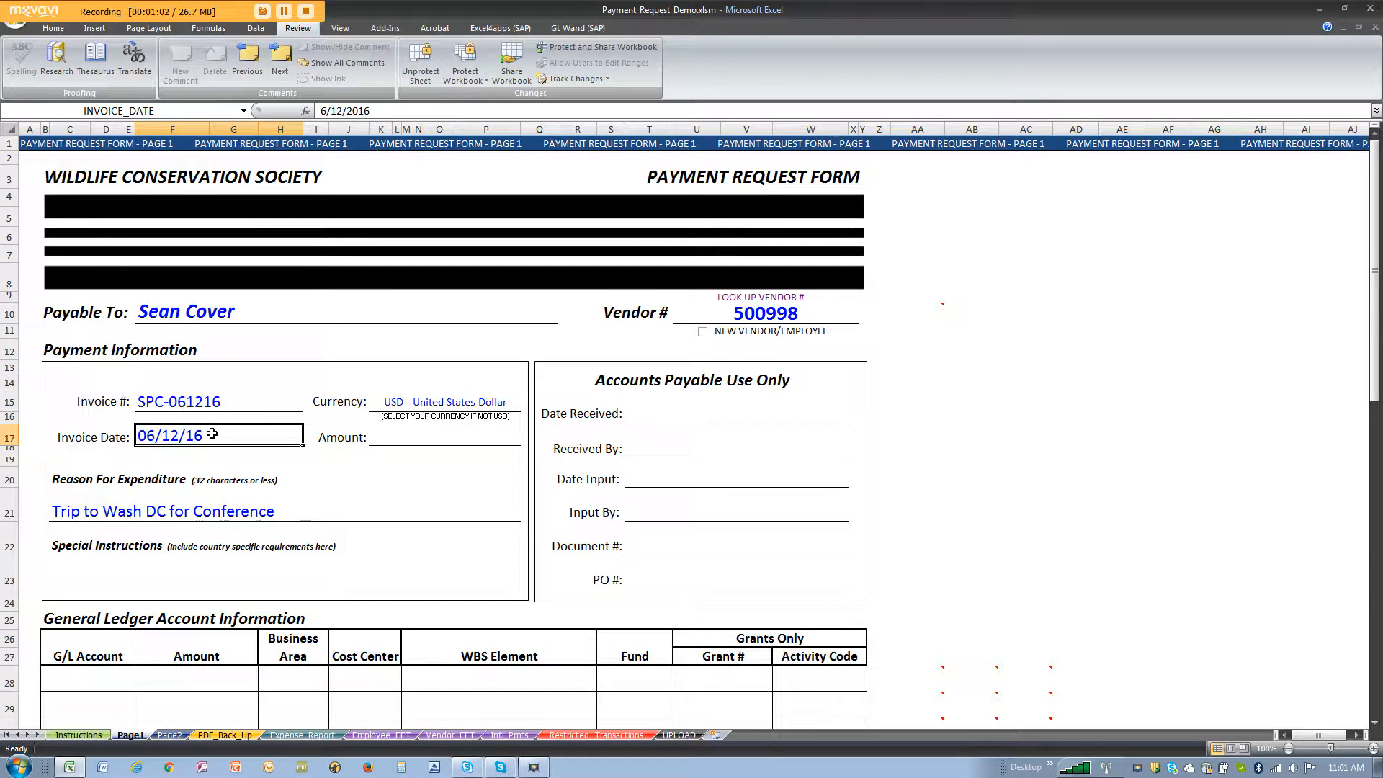
pyautogui.click(152, 509)
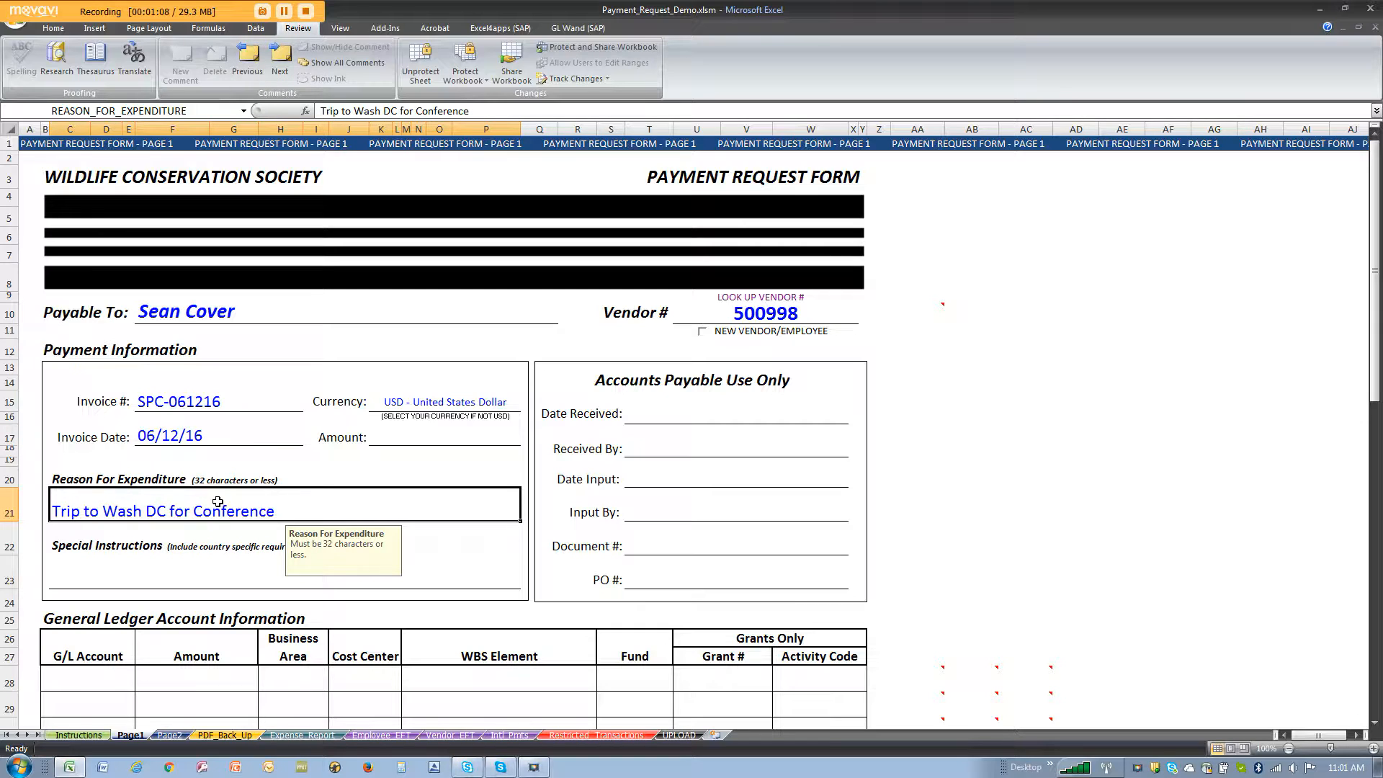
pyautogui.click(455, 437)
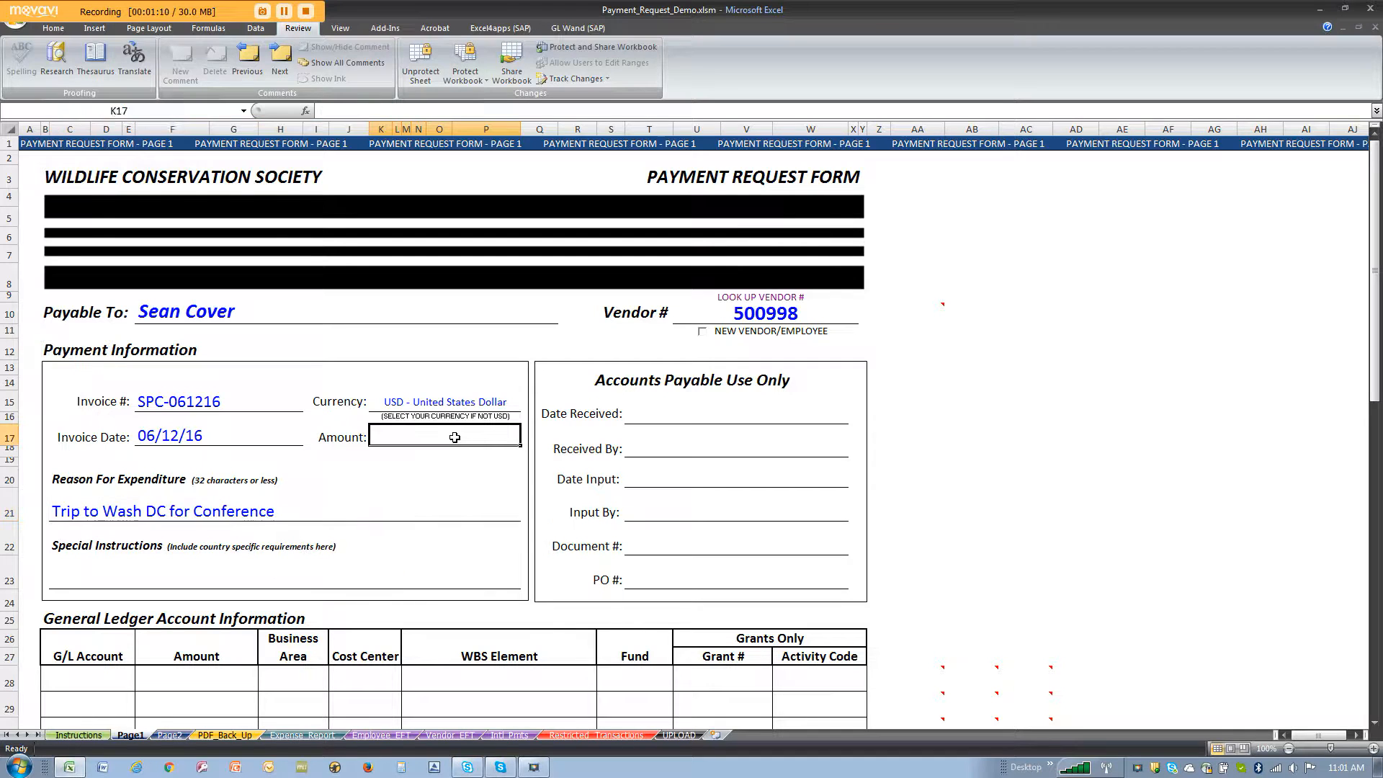
# On the Expense_Report sheet, fill the first expense row with the date 6/1/2016 and the purpose Amtrak.
pyautogui.click(302, 735)
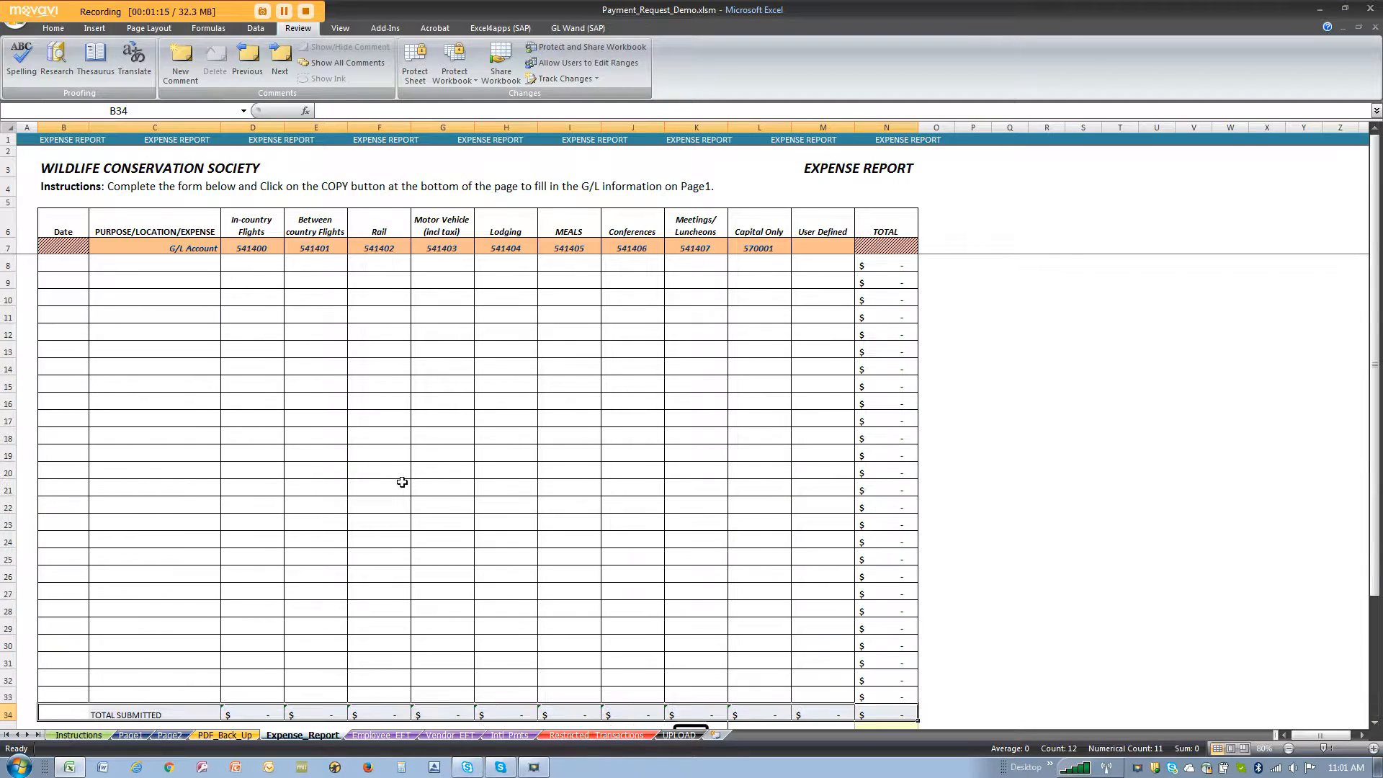
pyautogui.scroll(-5, 406, 484)
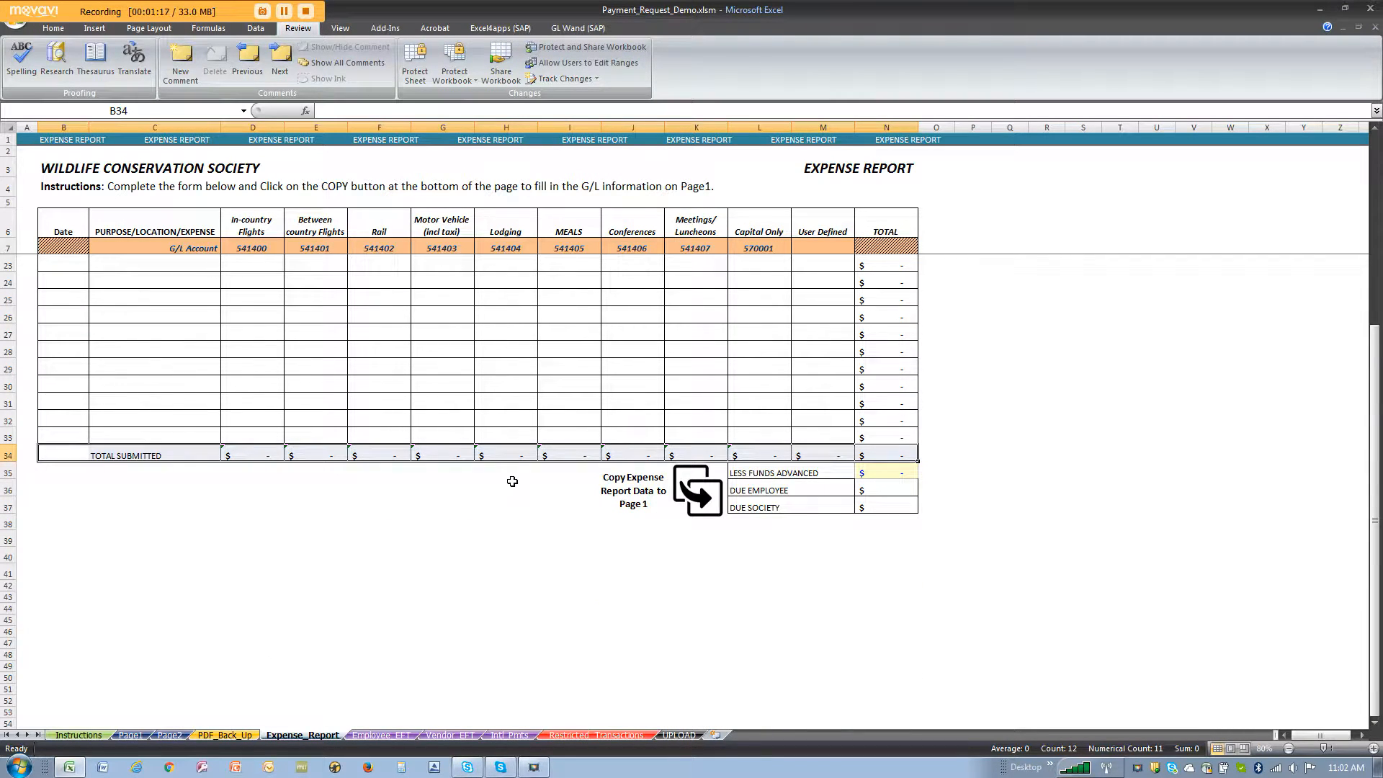
pyautogui.scroll(5, 512, 481)
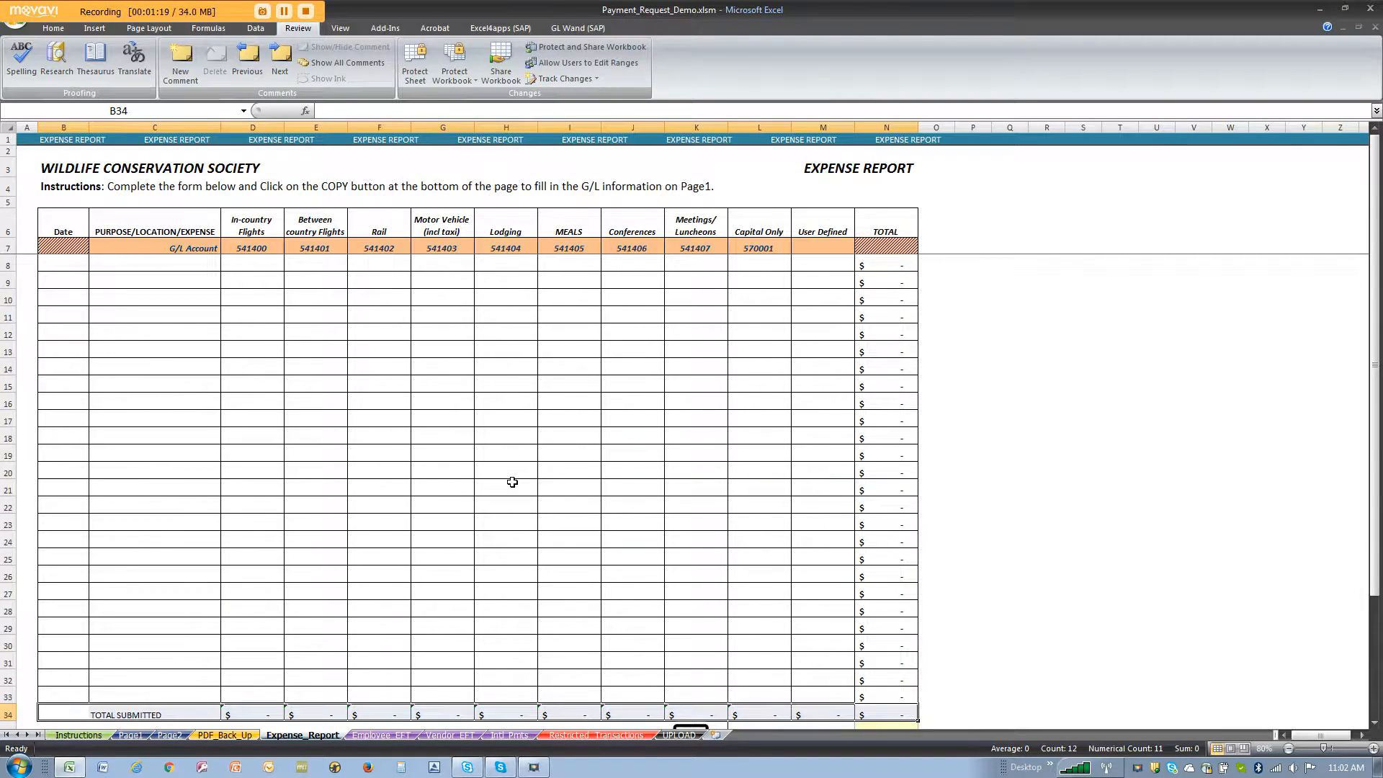
pyautogui.click(77, 269)
pyautogui.write('6')
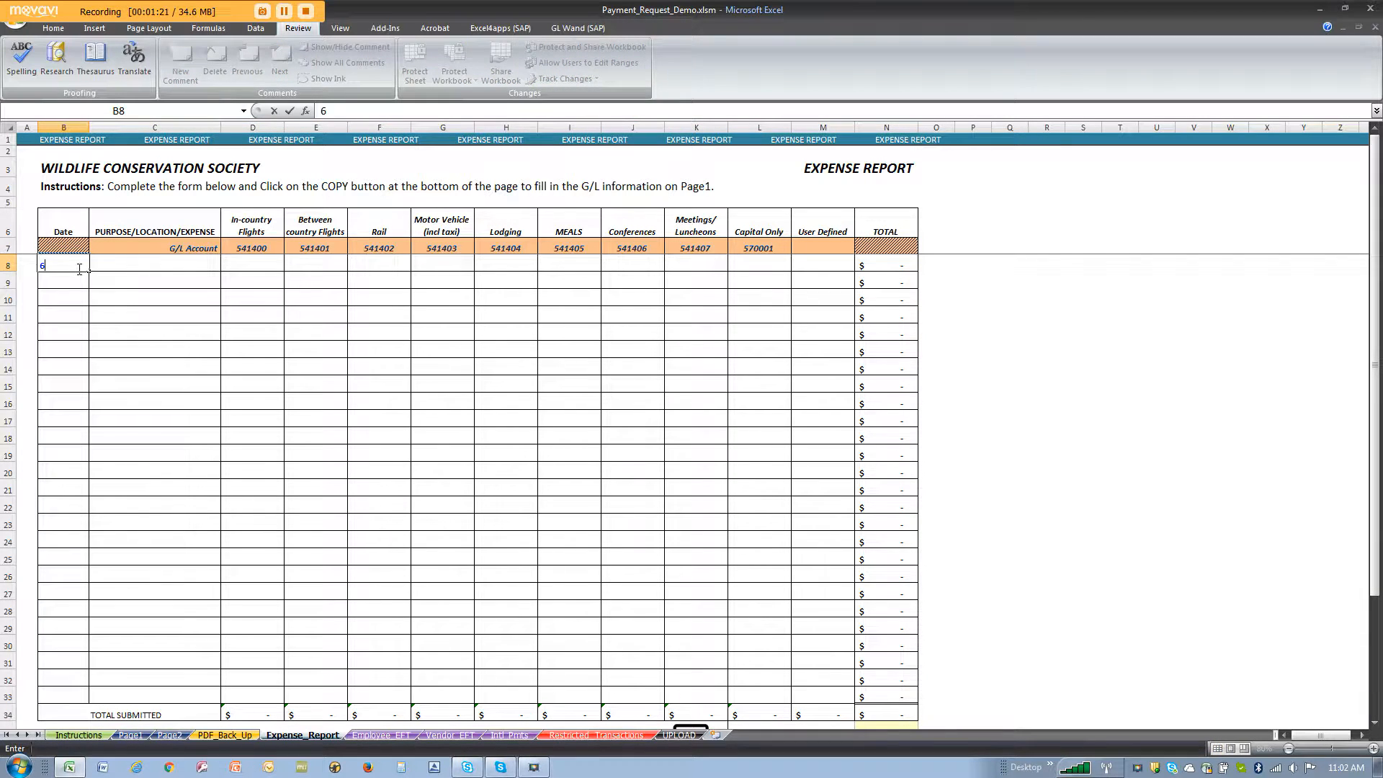
pyautogui.write('/1/2016')
pyautogui.press('Tab')
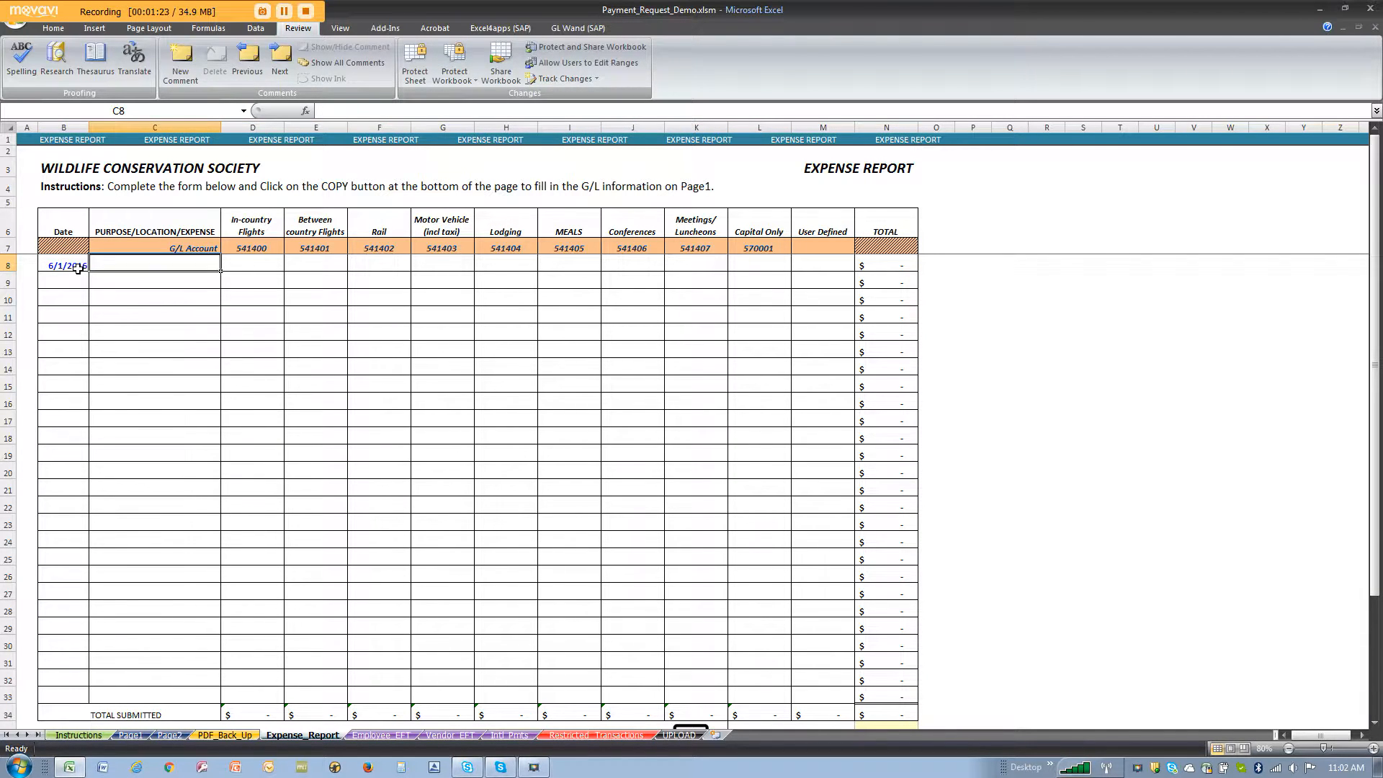
pyautogui.write('Am')
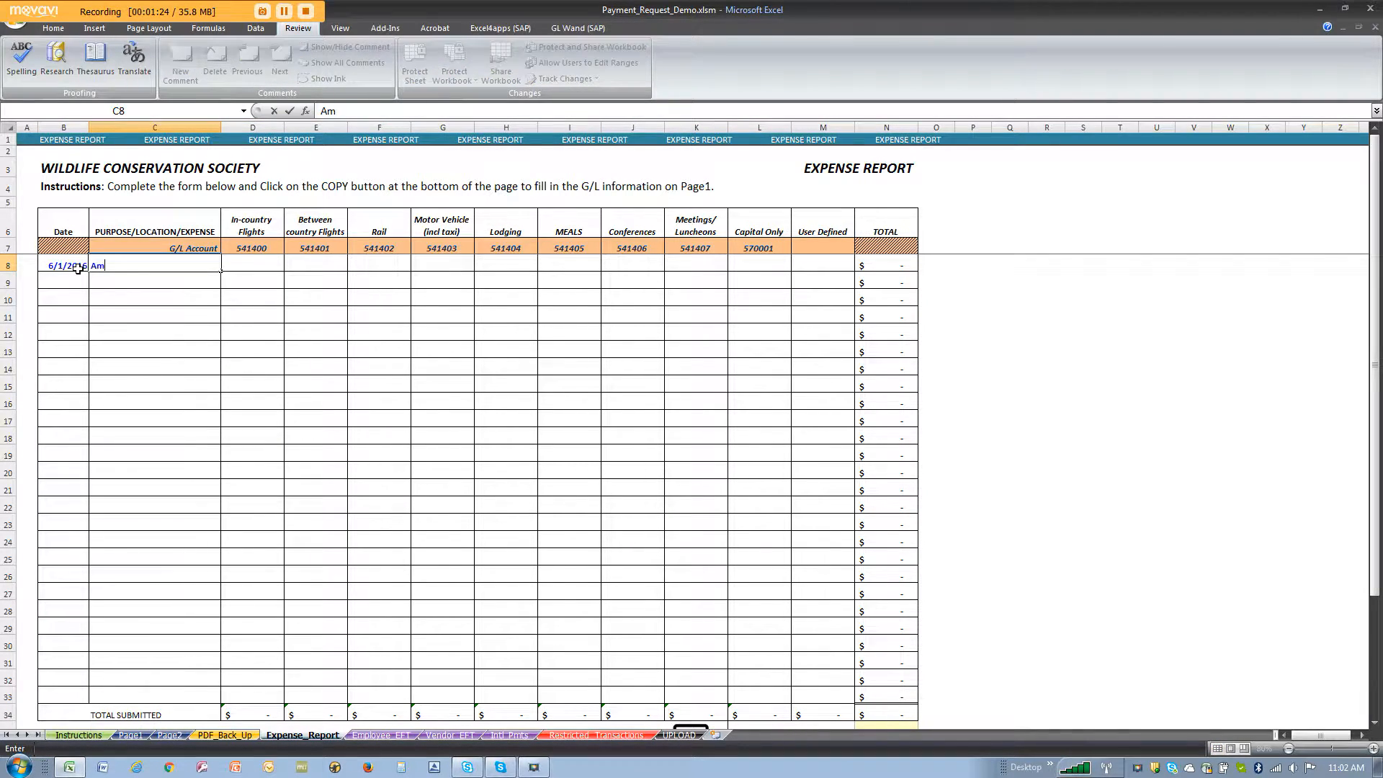
pyautogui.write('trak')
# Enter 200 in the Rail column for the Amtrak expense.
pyautogui.press('Tab')
pyautogui.press('Tab')
pyautogui.press('Tab')
pyautogui.press('Tab')
pyautogui.press('Tab')
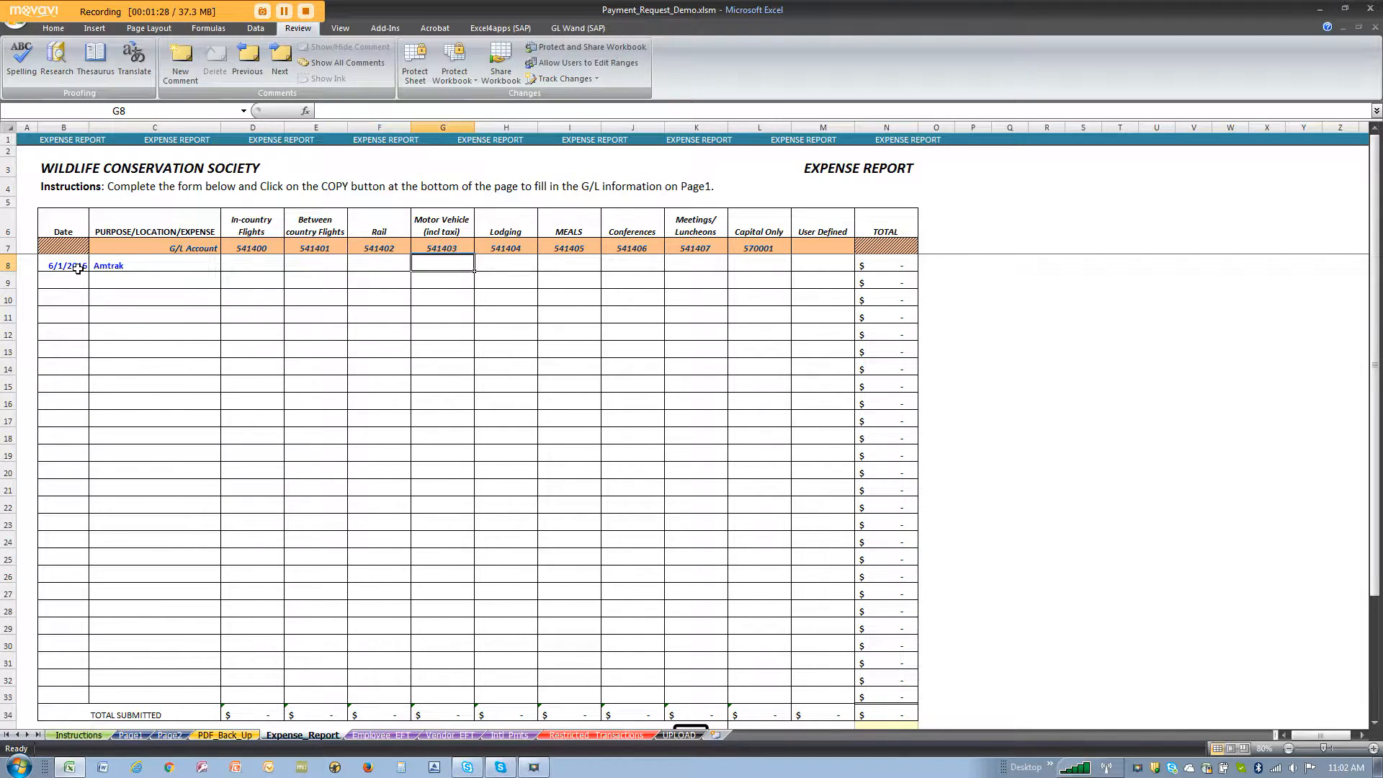
pyautogui.press('Left')
pyautogui.press('Left')
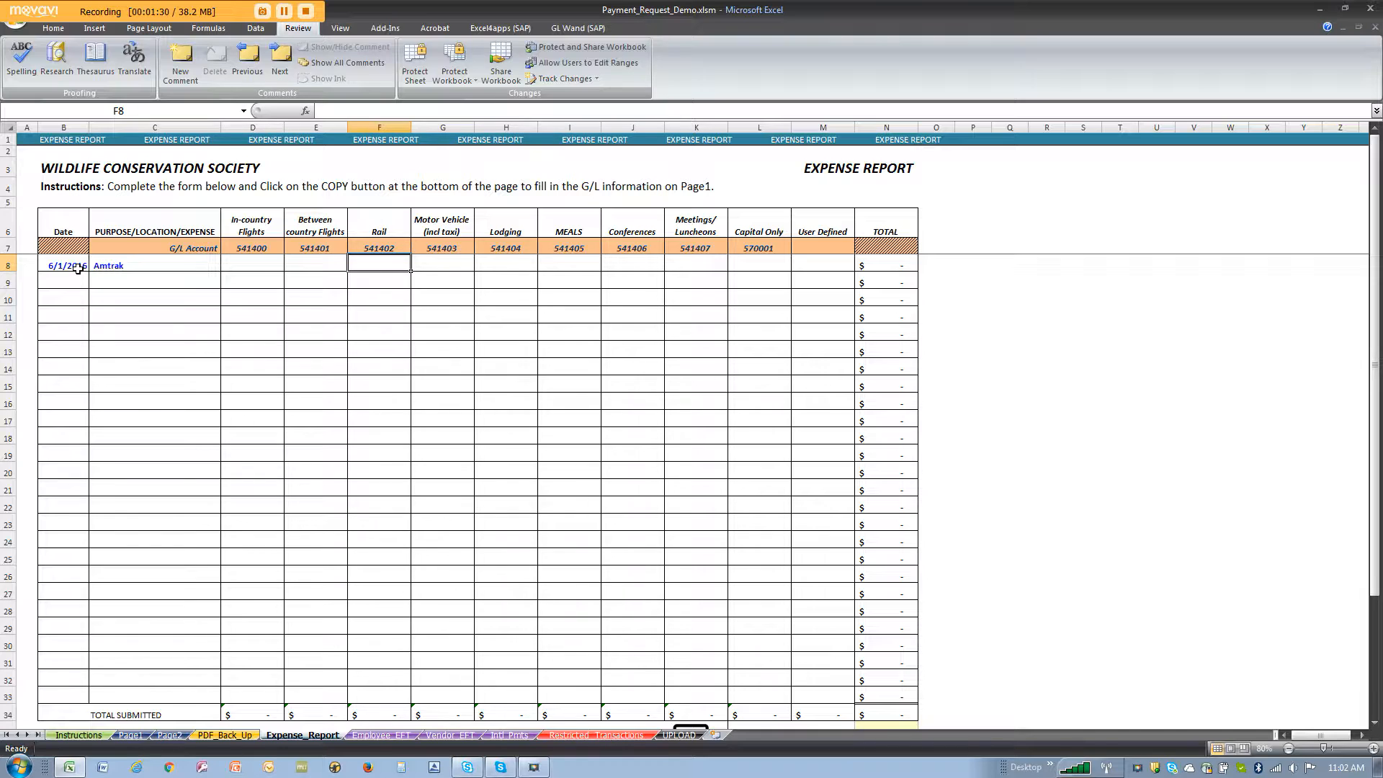
pyautogui.write('200')
pyautogui.press('Return')
pyautogui.press('Return')
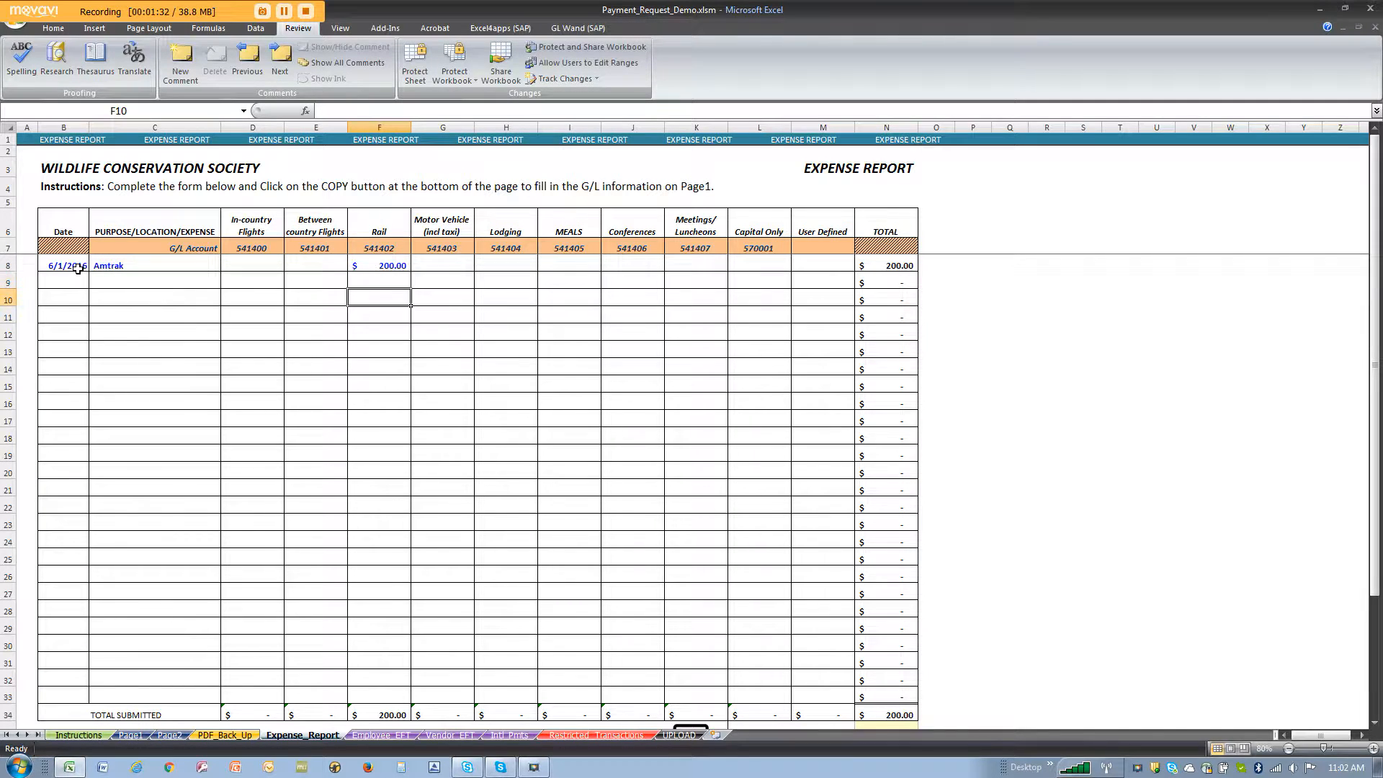
# Date the second expense row 6/1/16.
pyautogui.press('Up')
pyautogui.press('Left')
pyautogui.press('Left')
pyautogui.press('Left')
pyautogui.press('Left')
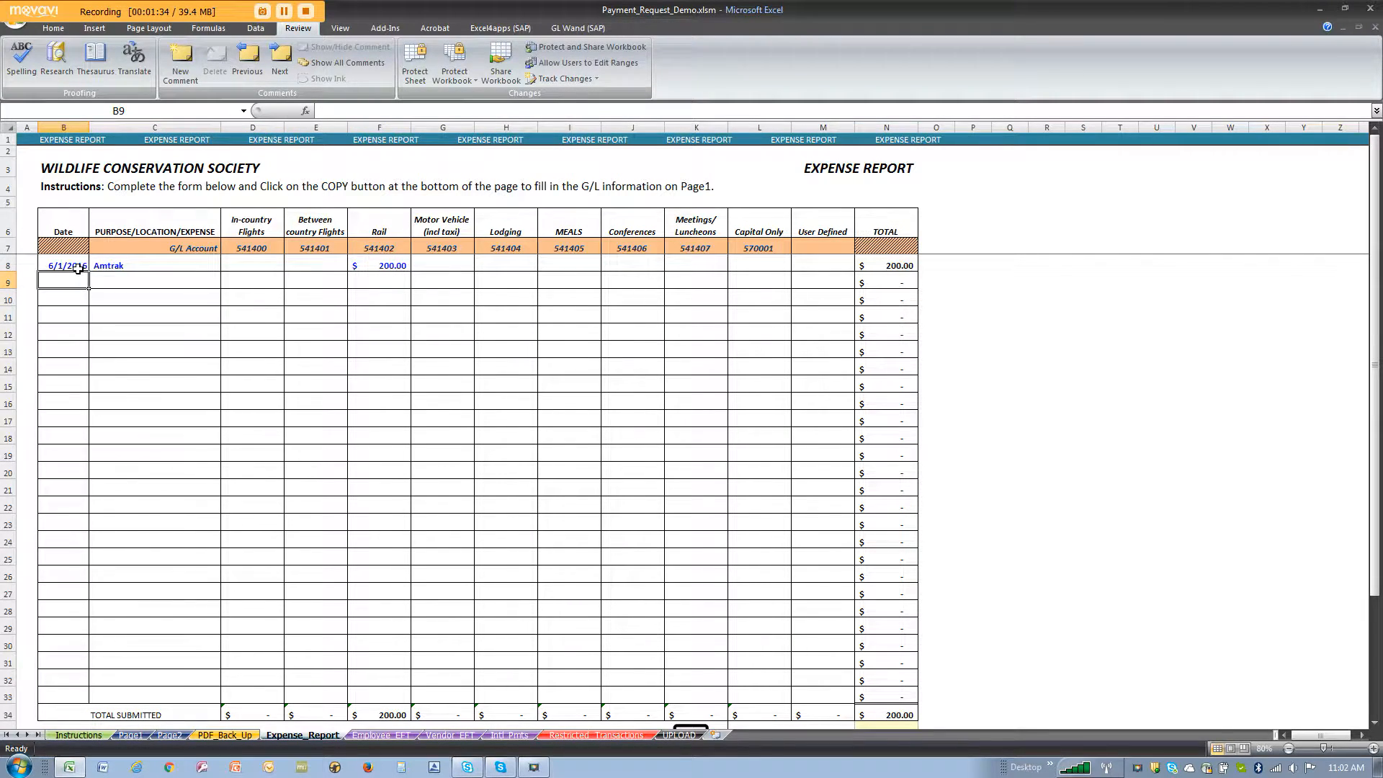
pyautogui.write('6/1/16')
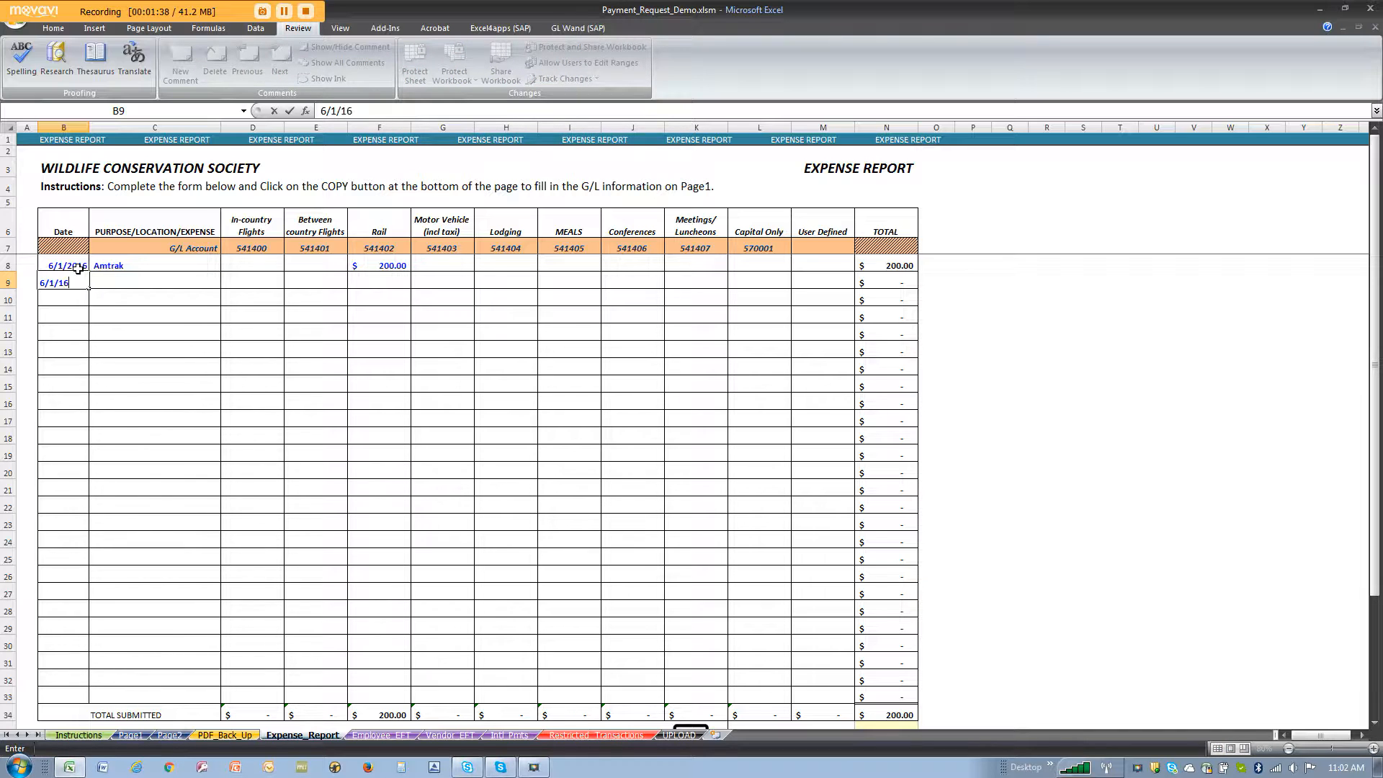
pyautogui.press('Tab')
# Enter Union Station Café as the purpose of the second expense row.
pyautogui.write('un')
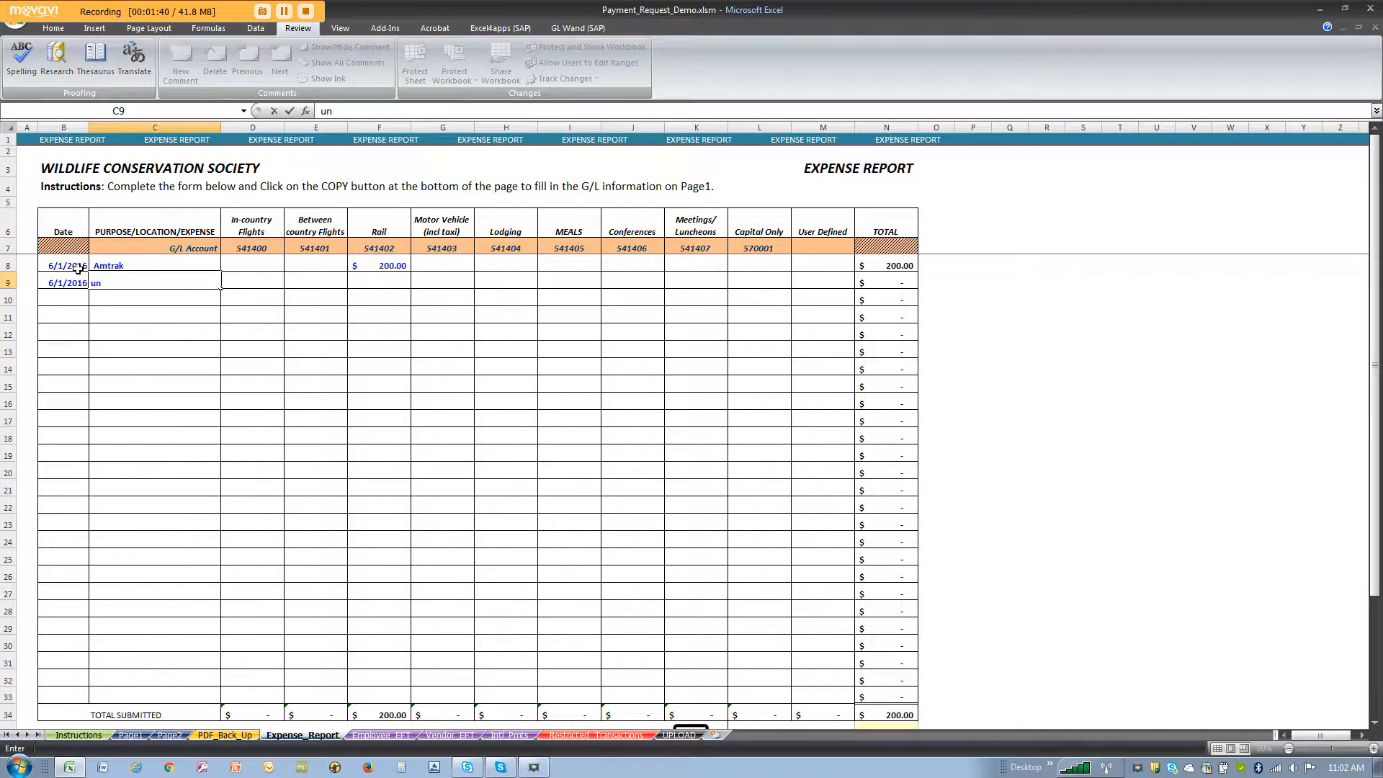
pyautogui.write('NTION')
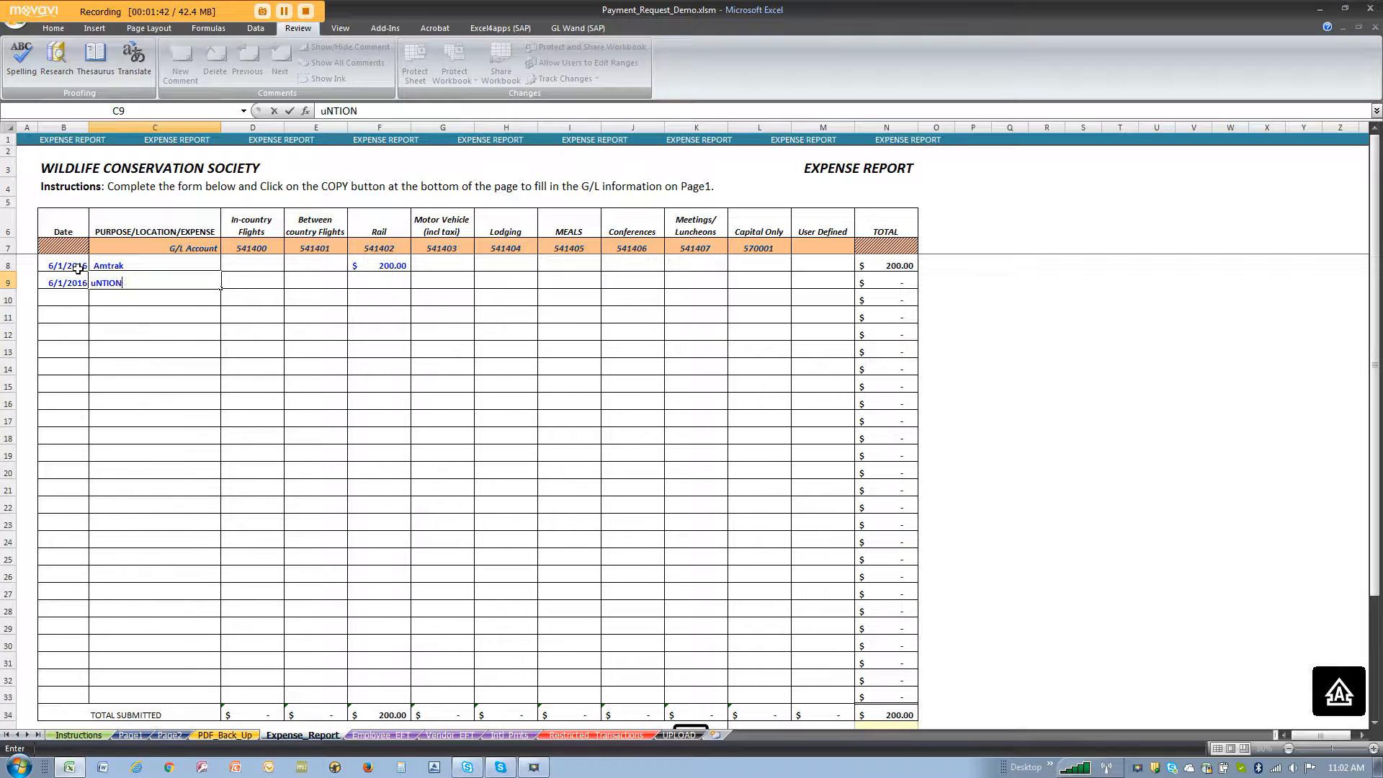
pyautogui.press('BackSpace')
pyautogui.press('BackSpace')
pyautogui.press('BackSpace')
pyautogui.press('capslock')
pyautogui.write('Union Station ')
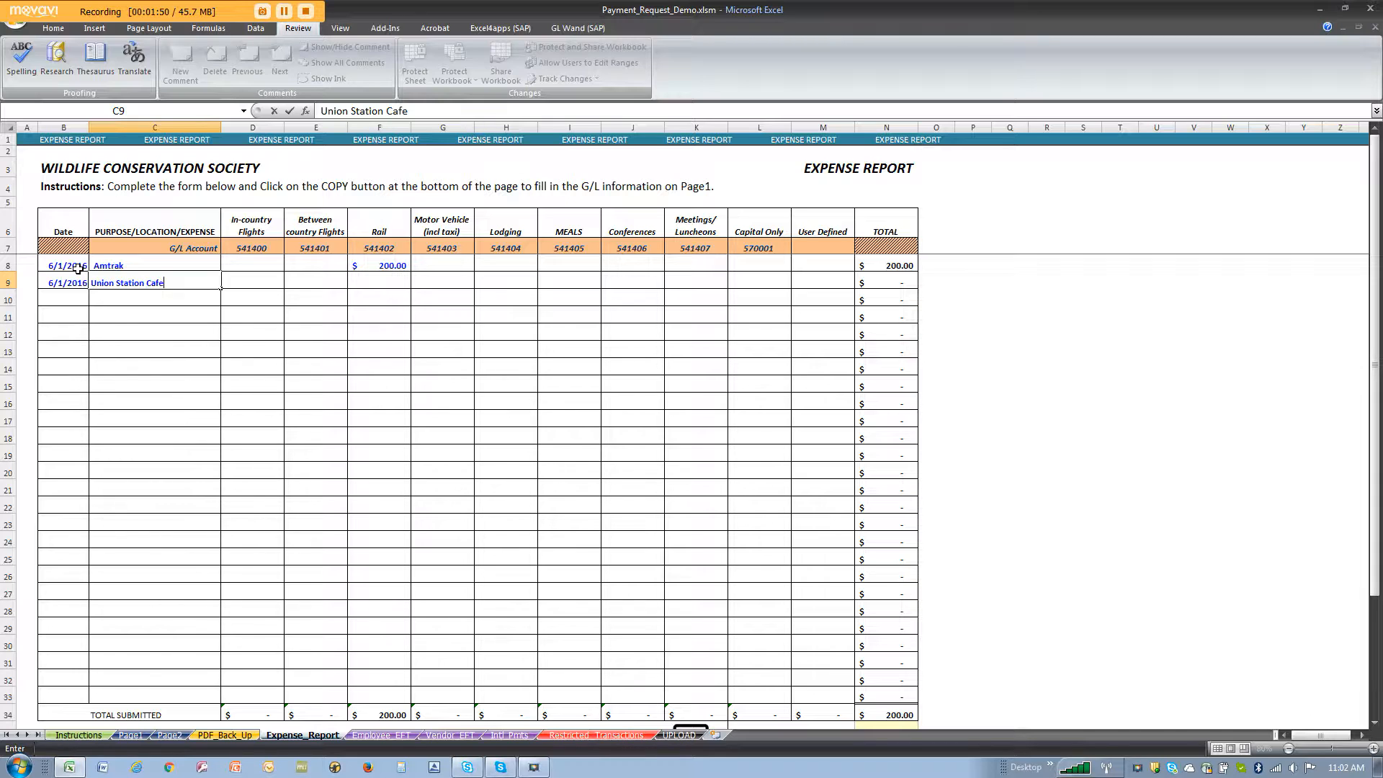
pyautogui.write('Cafe')
# Enter 20 in the Meals column for the Union Station Café expense.
pyautogui.press('Tab')
pyautogui.press('Tab')
pyautogui.press('Tab')
pyautogui.press('Tab')
pyautogui.press('Tab')
pyautogui.press('Tab')
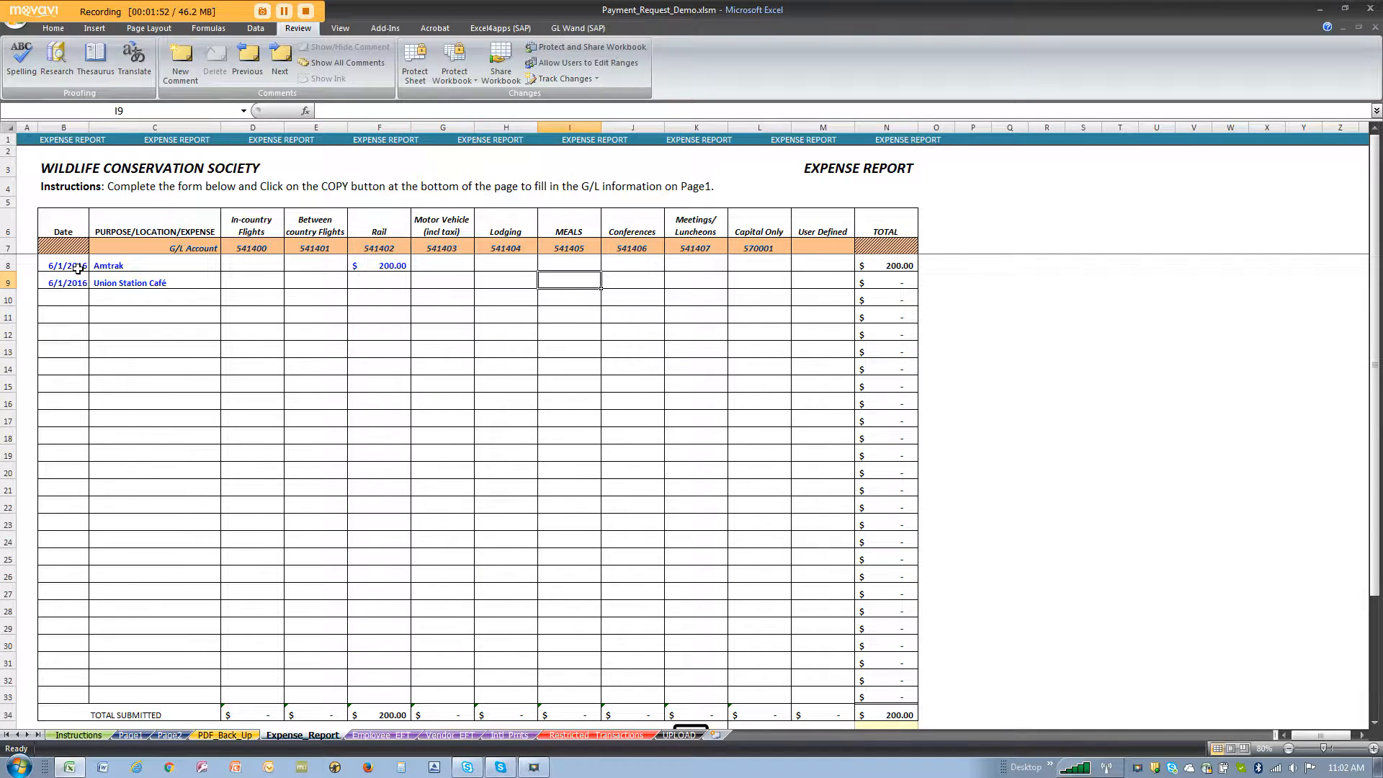
pyautogui.write('20')
pyautogui.press('Return')
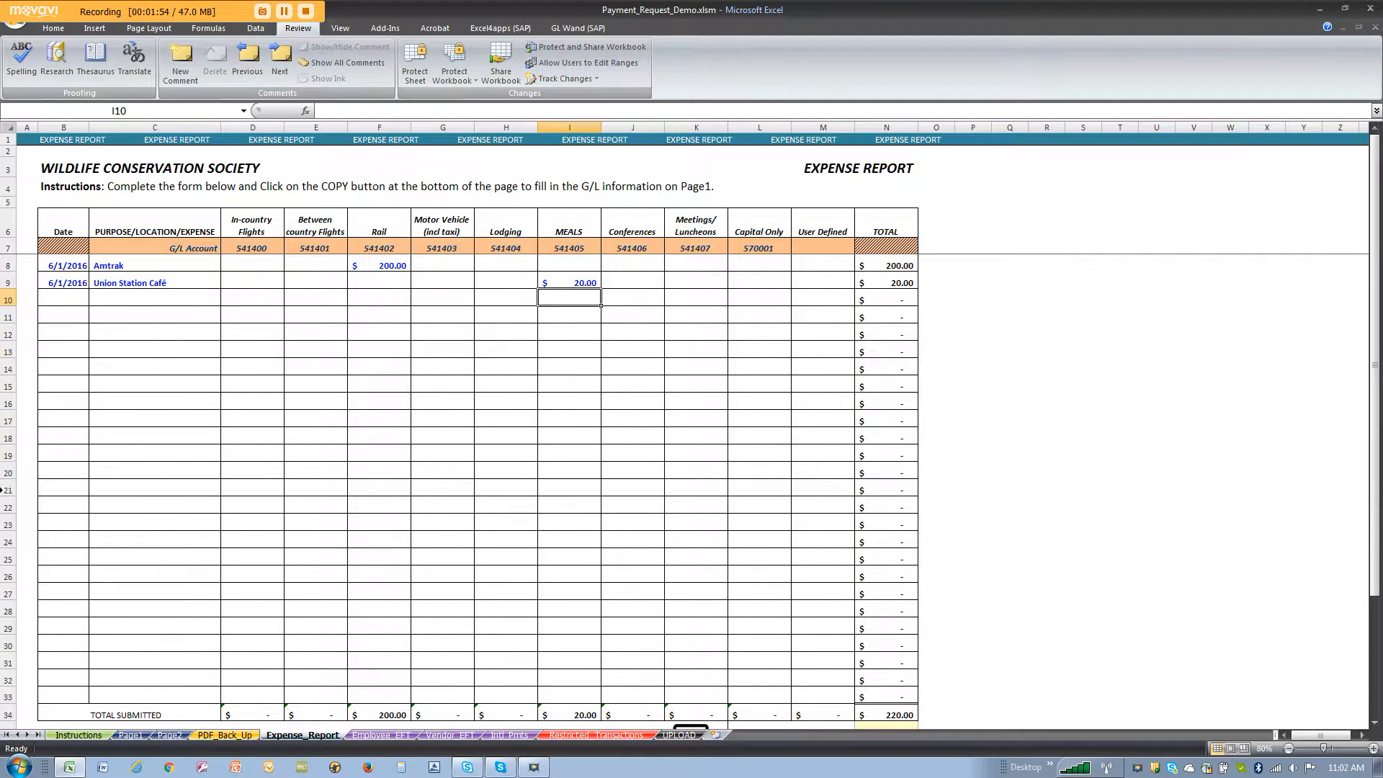
# Examine the scanned receipts attached on the PDF_Back_Up sheet.
pyautogui.click(235, 735)
pyautogui.scroll(-10, 231, 425)
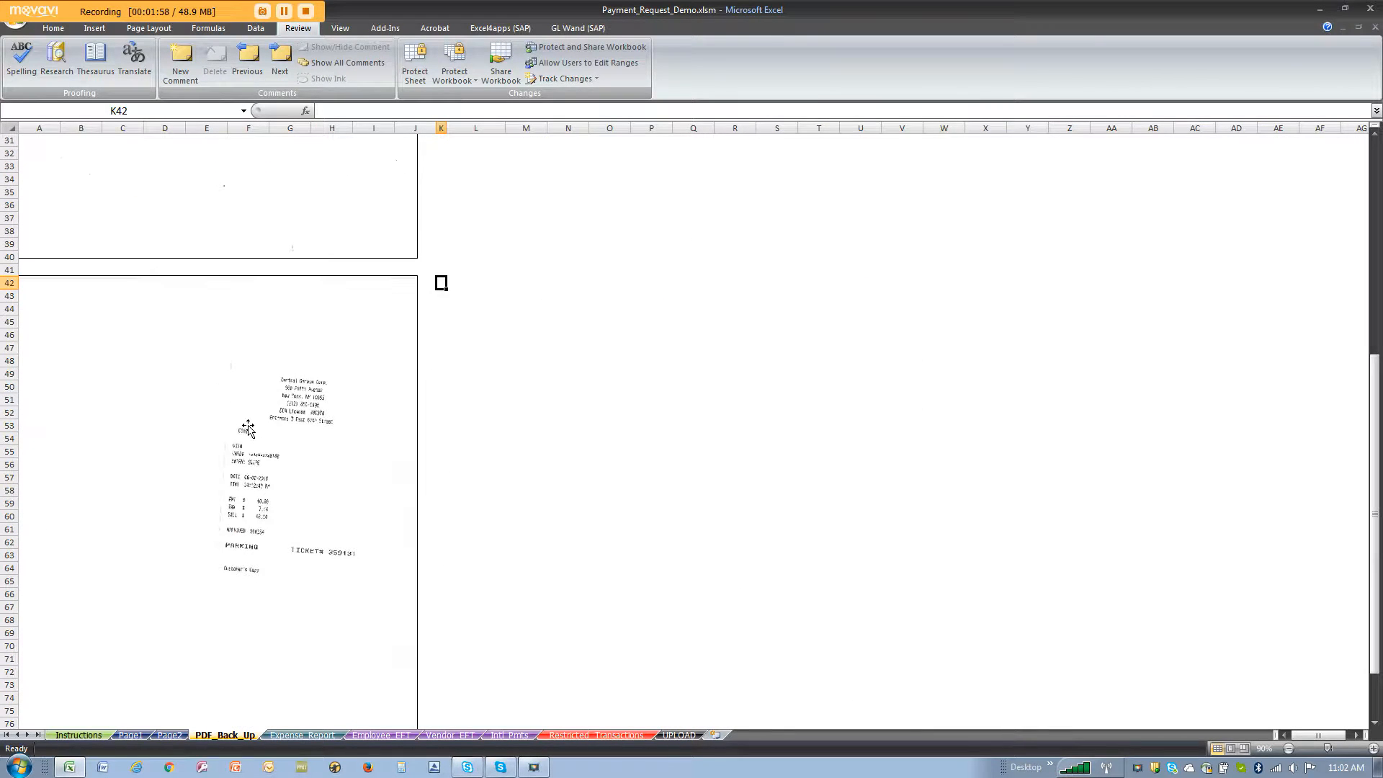
pyautogui.scroll(10, 248, 428)
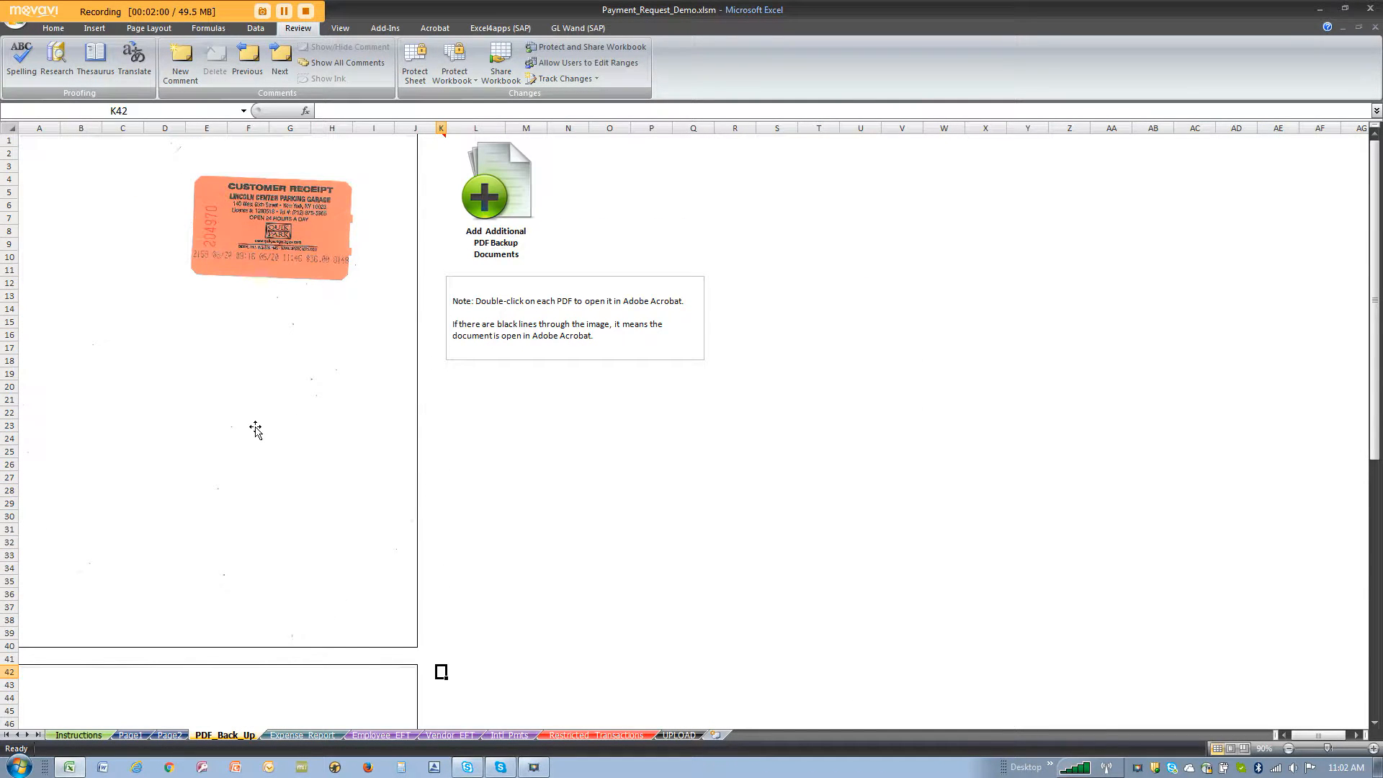
pyautogui.scroll(-6, 255, 429)
pyautogui.scroll(6, 256, 427)
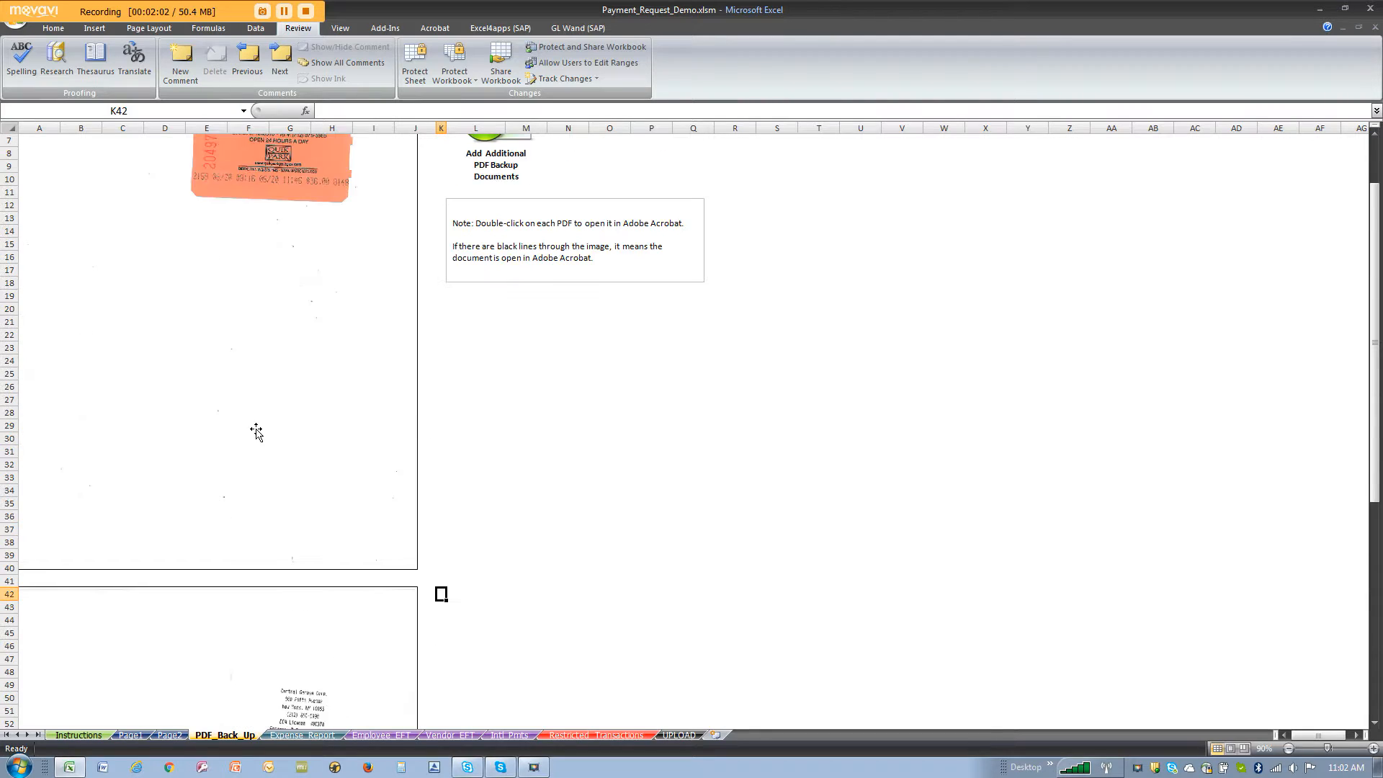
pyautogui.scroll(-15, 257, 433)
pyautogui.scroll(15, 257, 432)
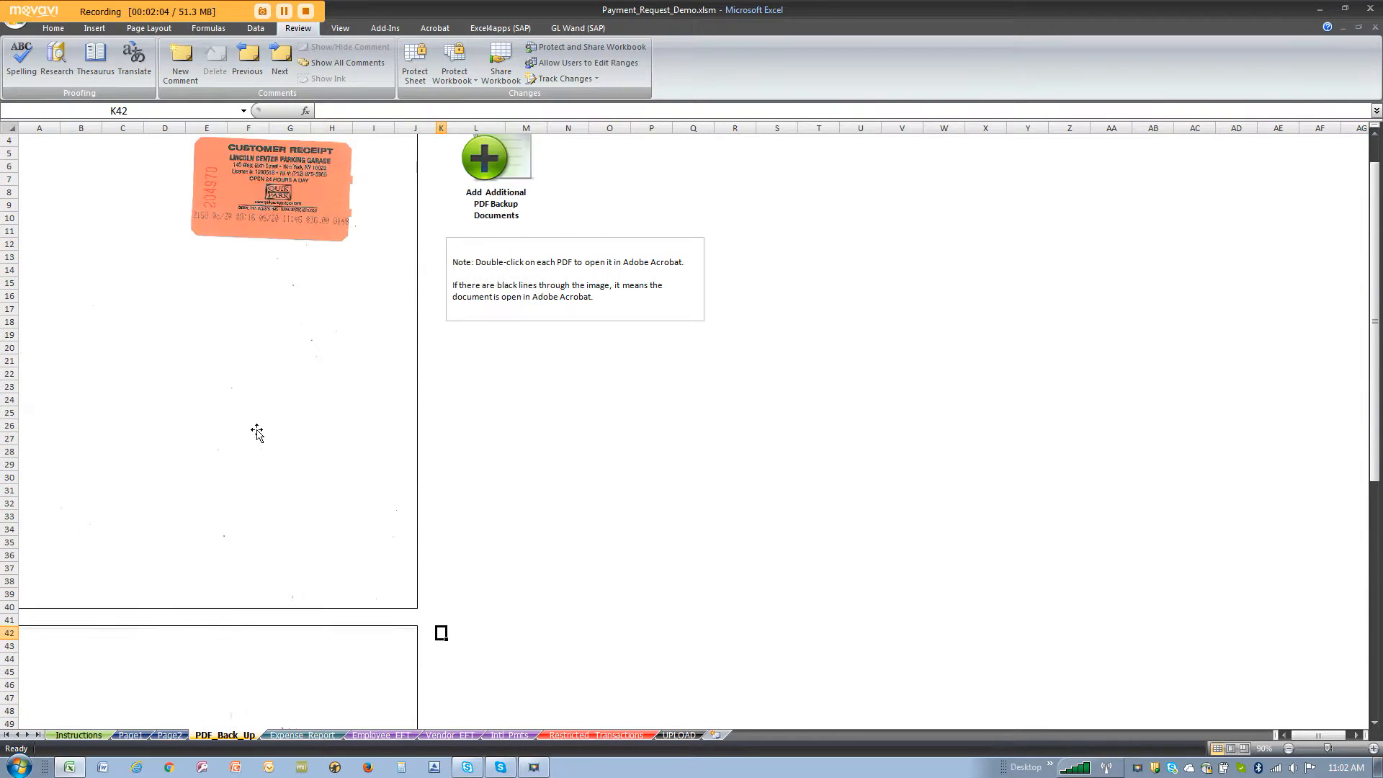
# Review Page1's action buttons and the PDF_Back_Up sheet's option for adding backup documents, ending on the Expense_Report sheet.
pyautogui.click(130, 735)
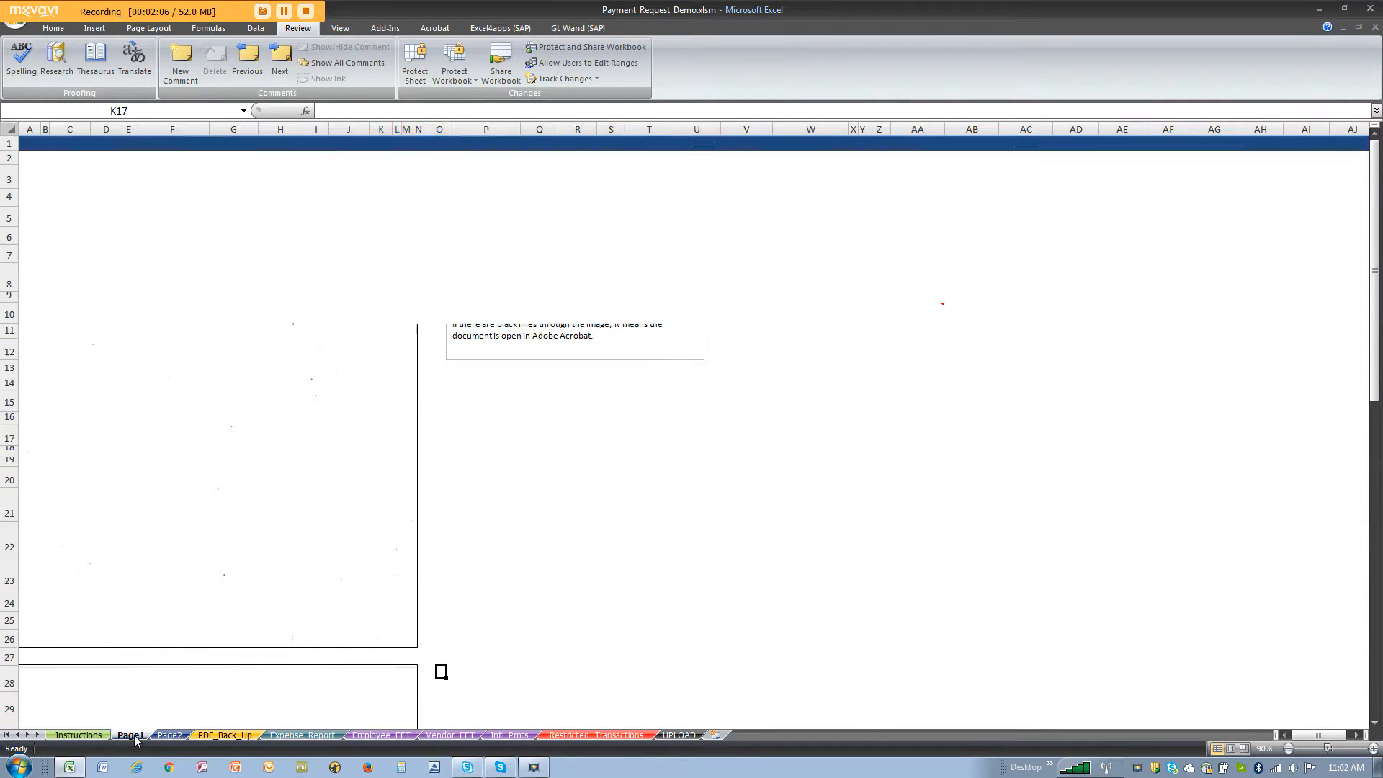
pyautogui.scroll(-11, 235, 551)
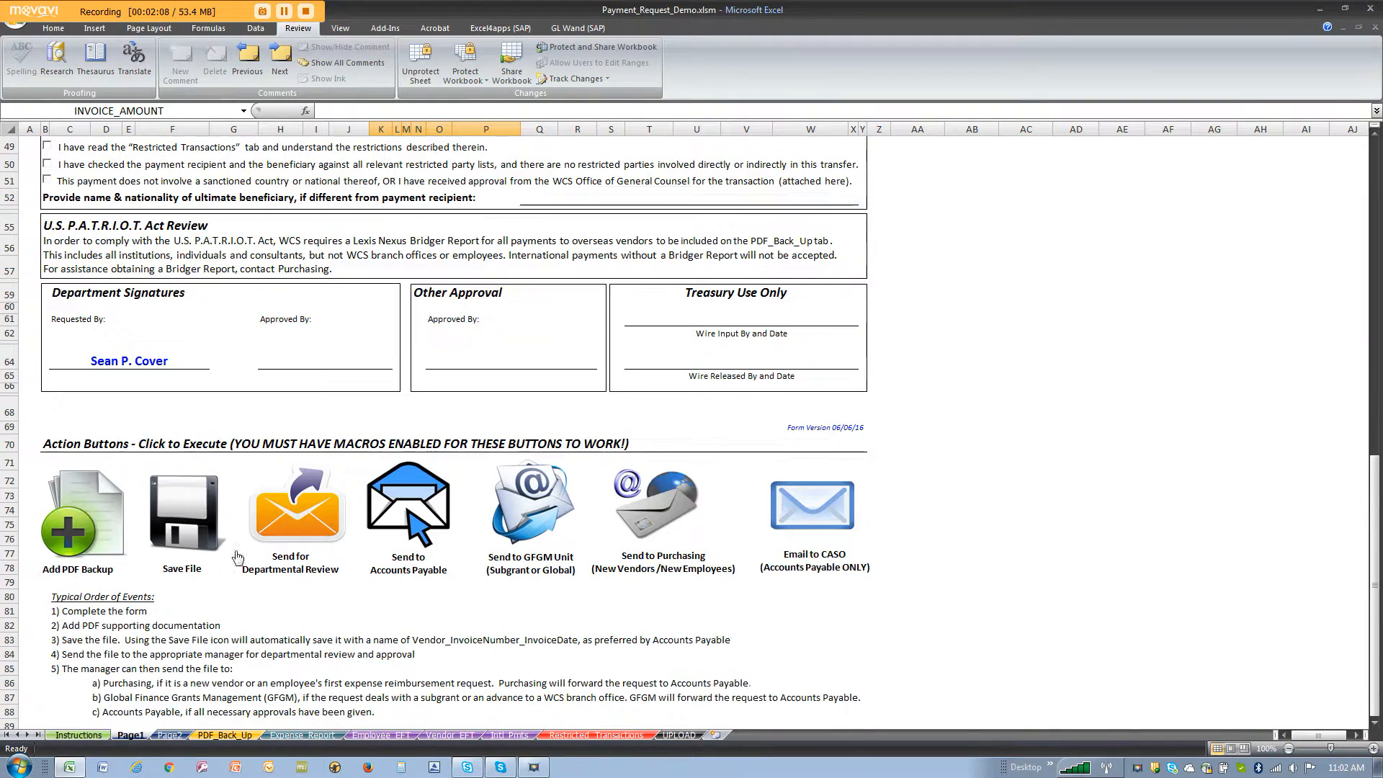
pyautogui.click(225, 735)
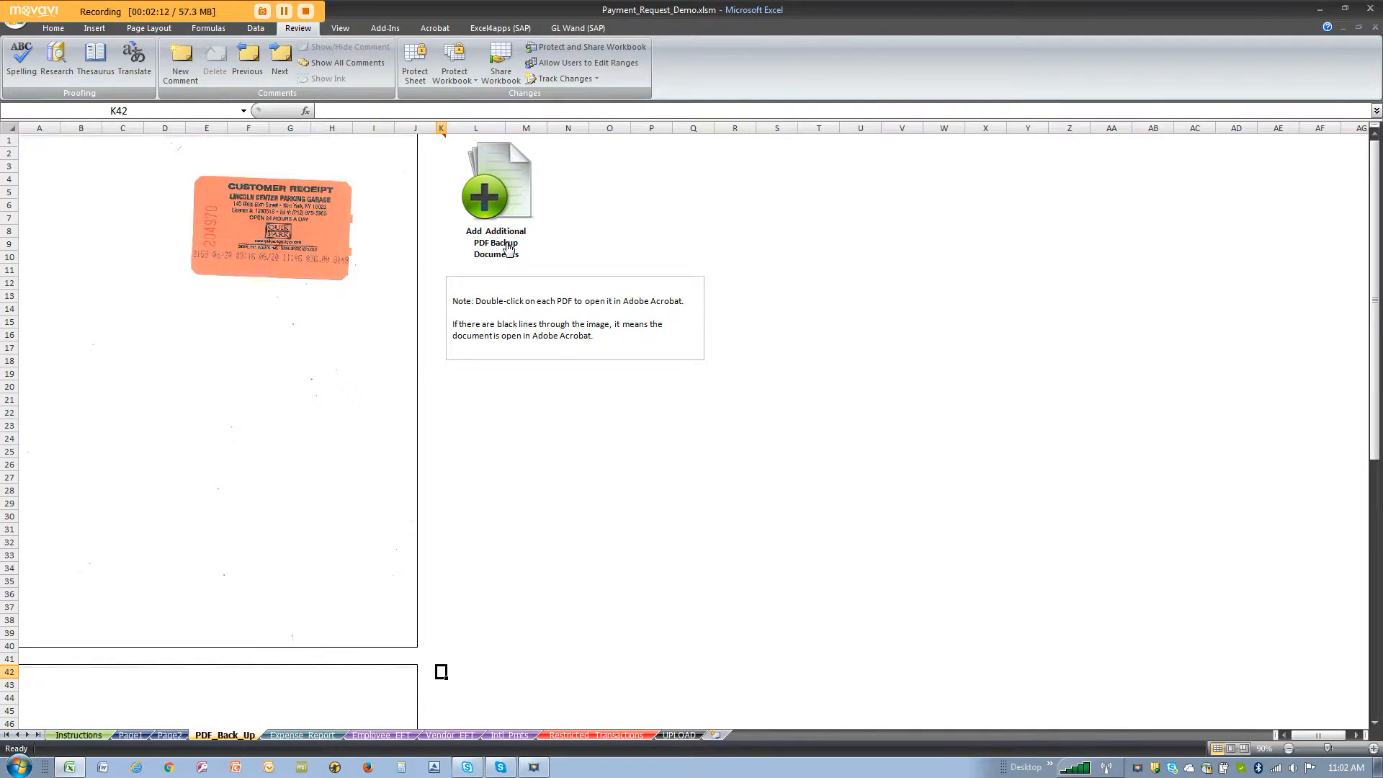
pyautogui.scroll(-5, 170, 647)
pyautogui.scroll(5, 169, 647)
pyautogui.click(309, 735)
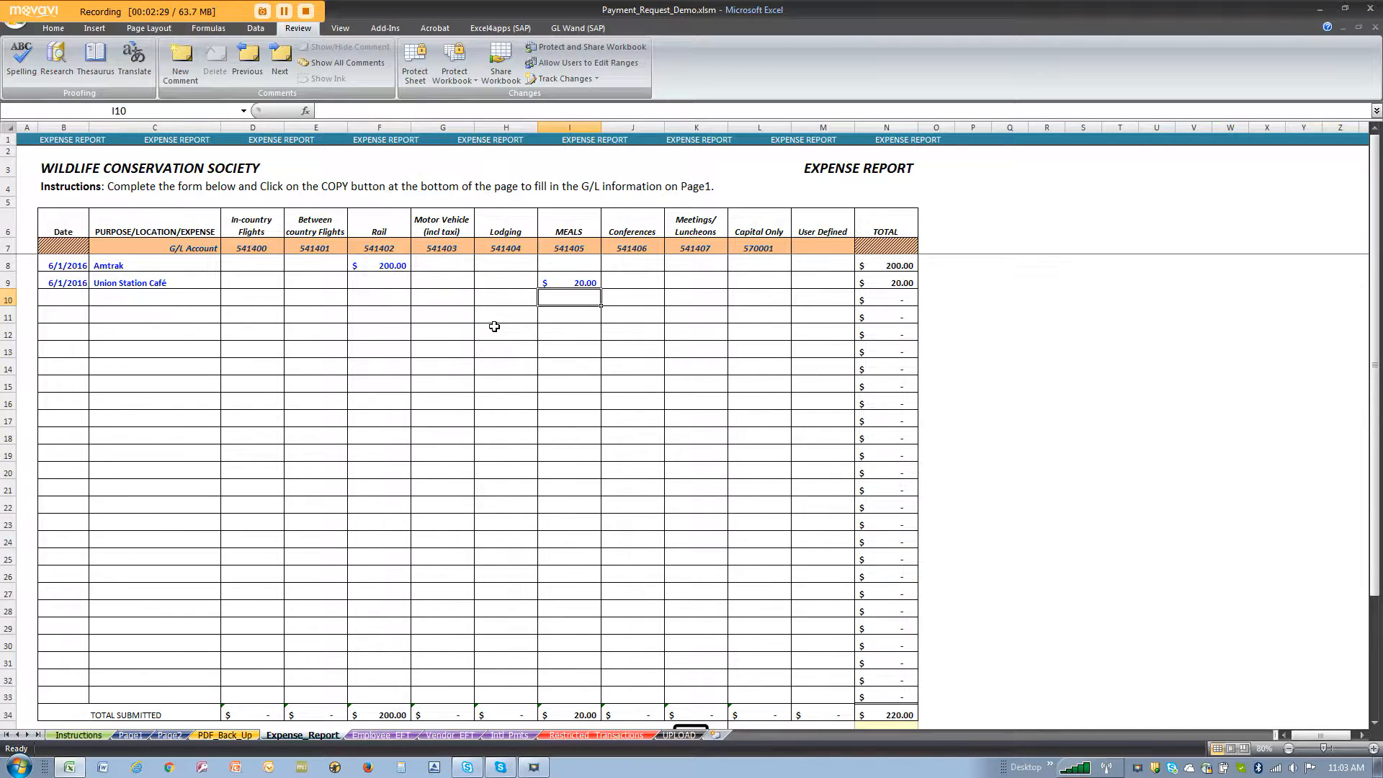
# Examine the Expense_Report rows and the Total Submitted, Less Funds Advanced and Due Employee lines beneath them.
pyautogui.scroll(-5, 495, 329)
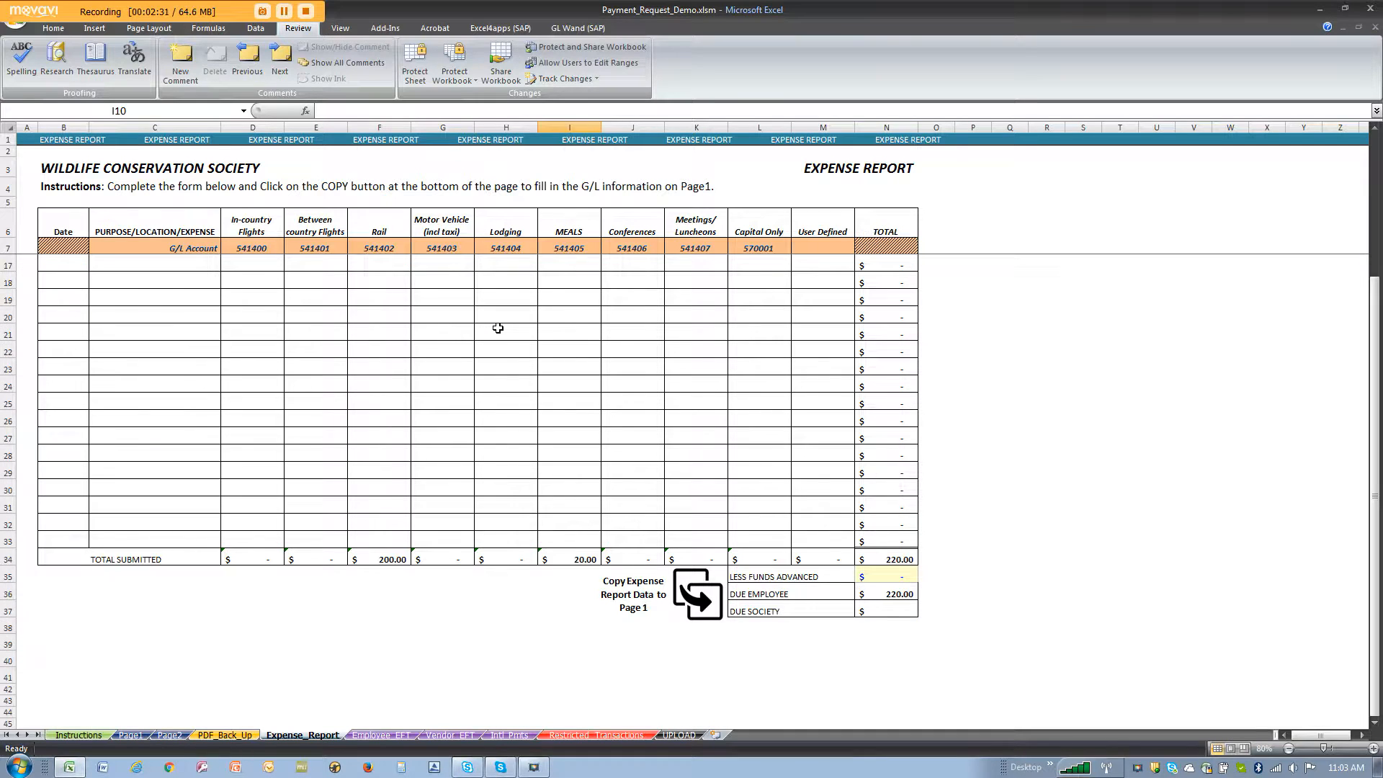
pyautogui.scroll(5, 499, 330)
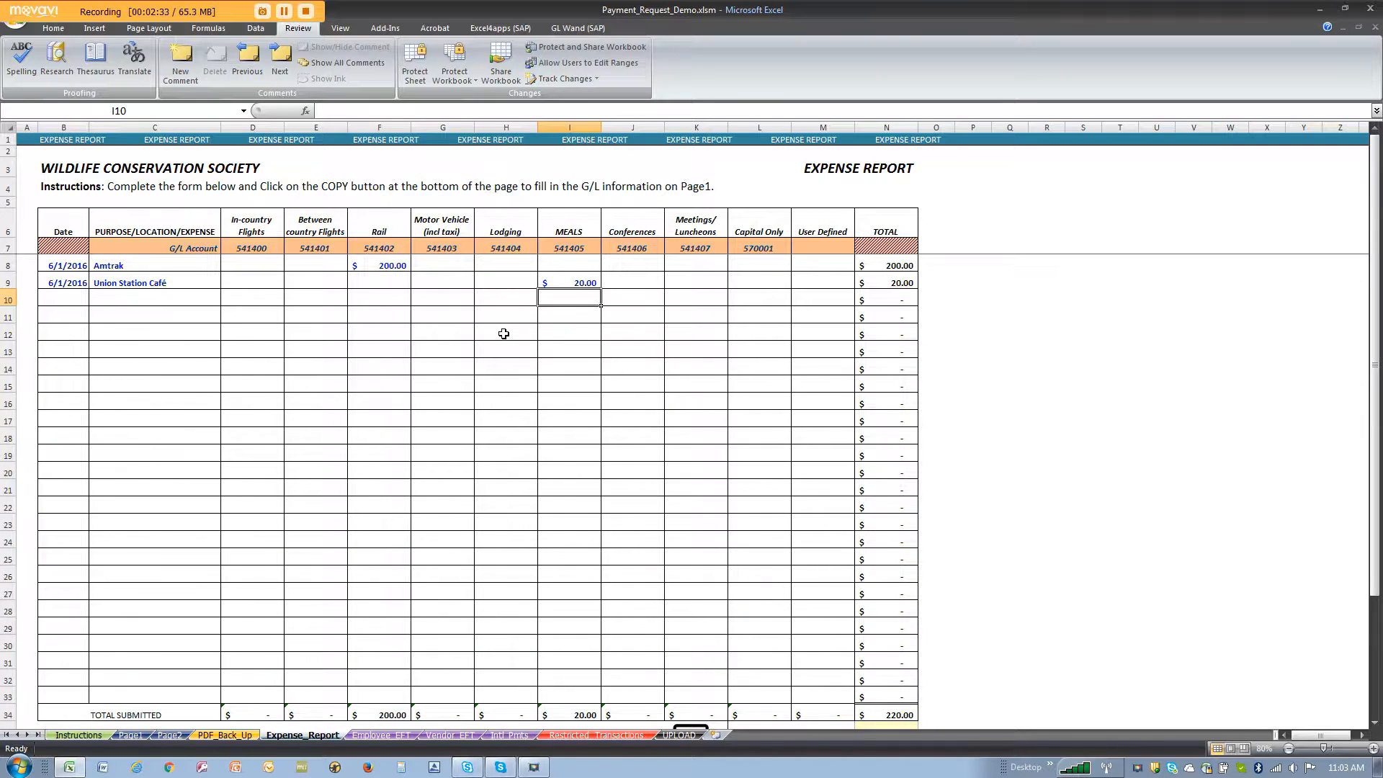
pyautogui.scroll(-4, 504, 334)
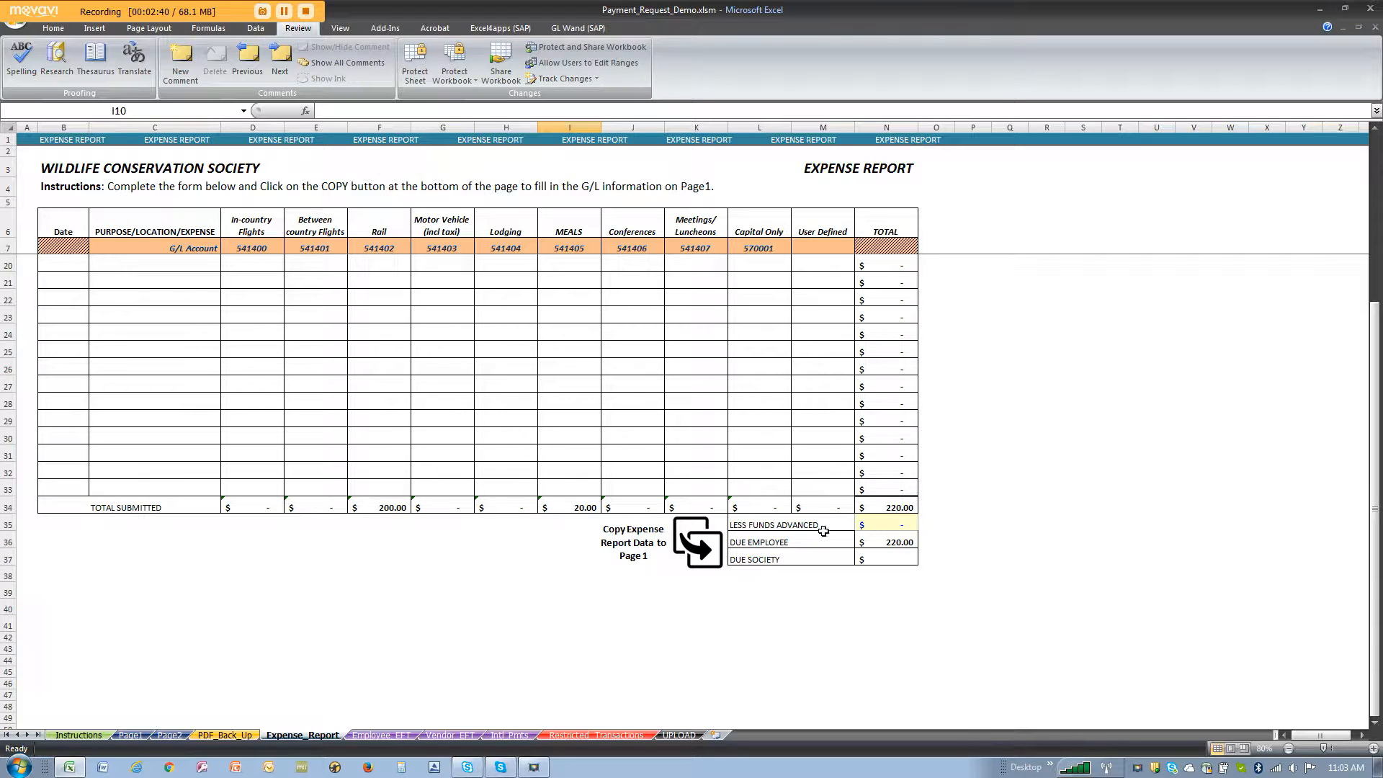
pyautogui.click(788, 522)
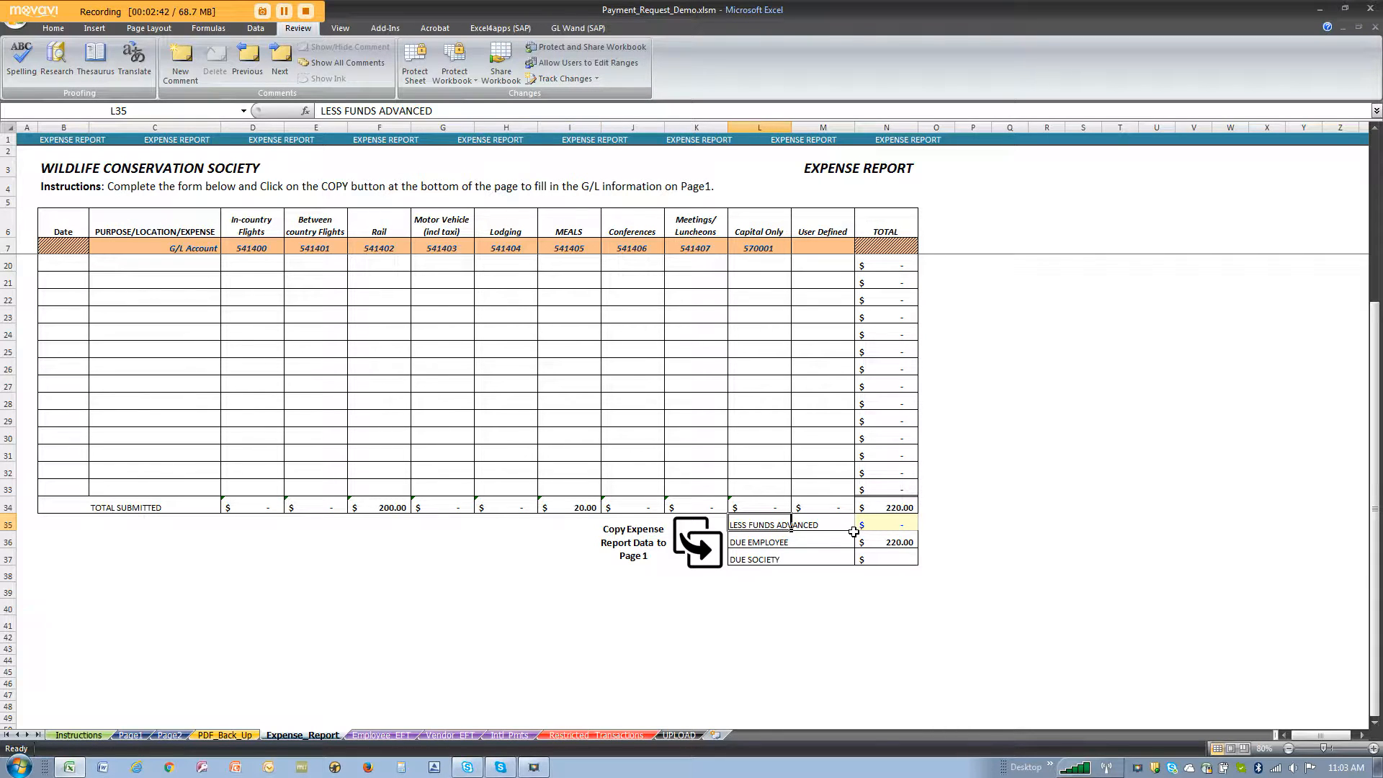
pyautogui.scroll(4, 832, 503)
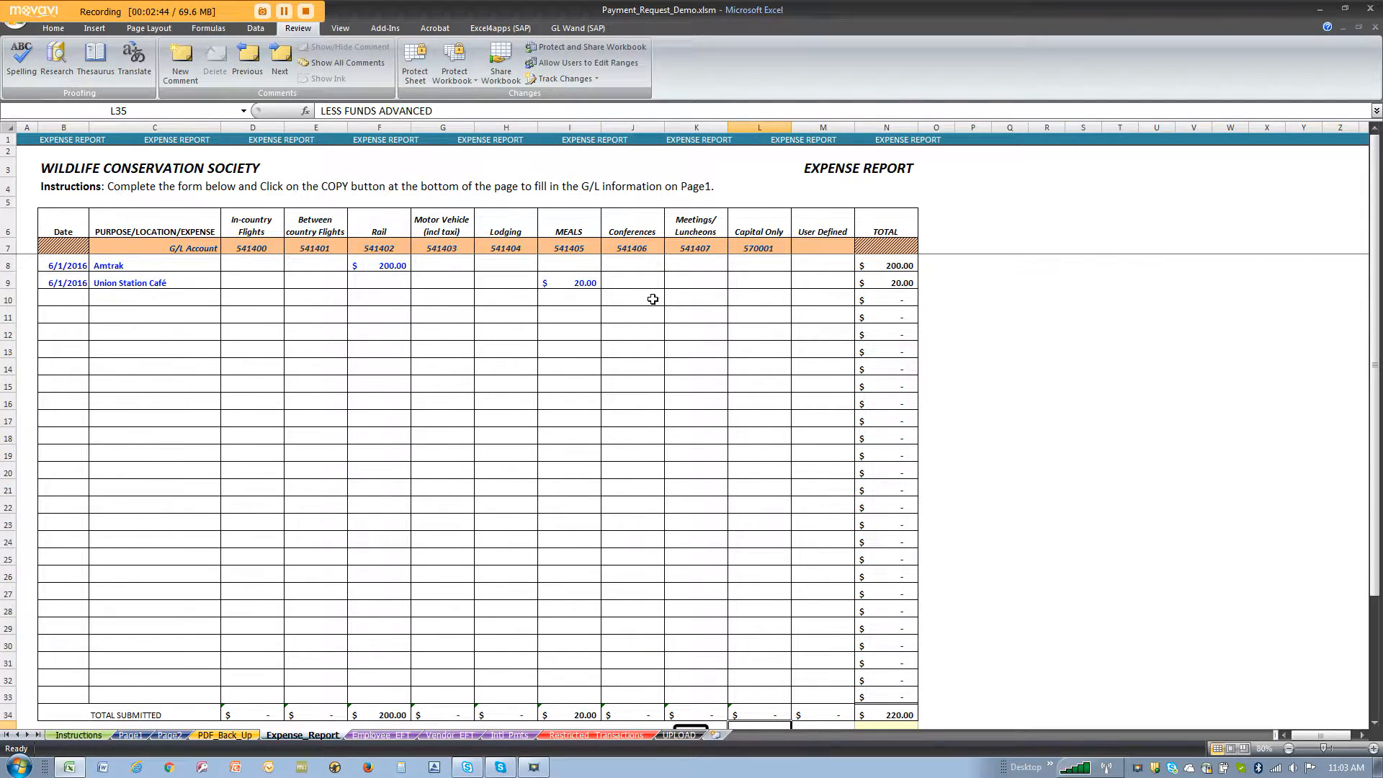
pyautogui.scroll(-4, 702, 300)
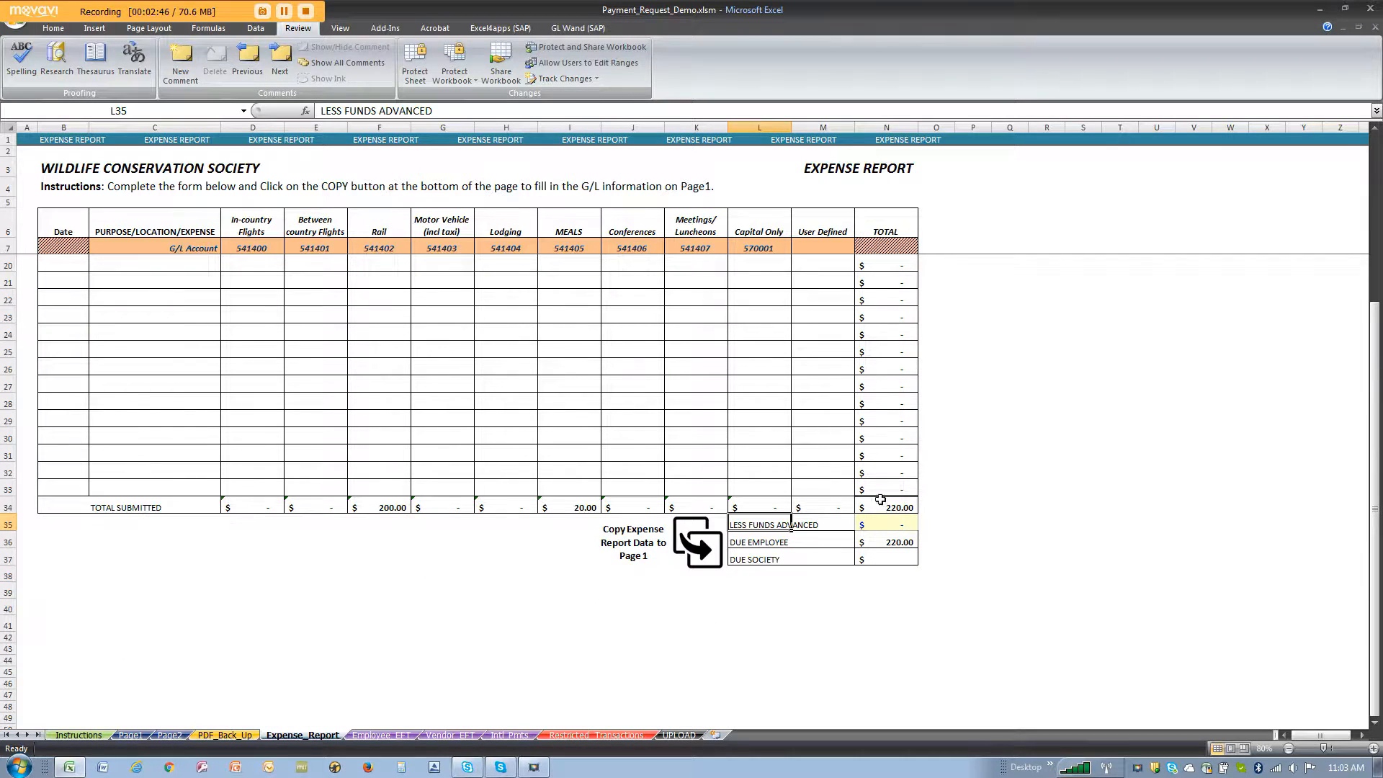
pyautogui.click(906, 525)
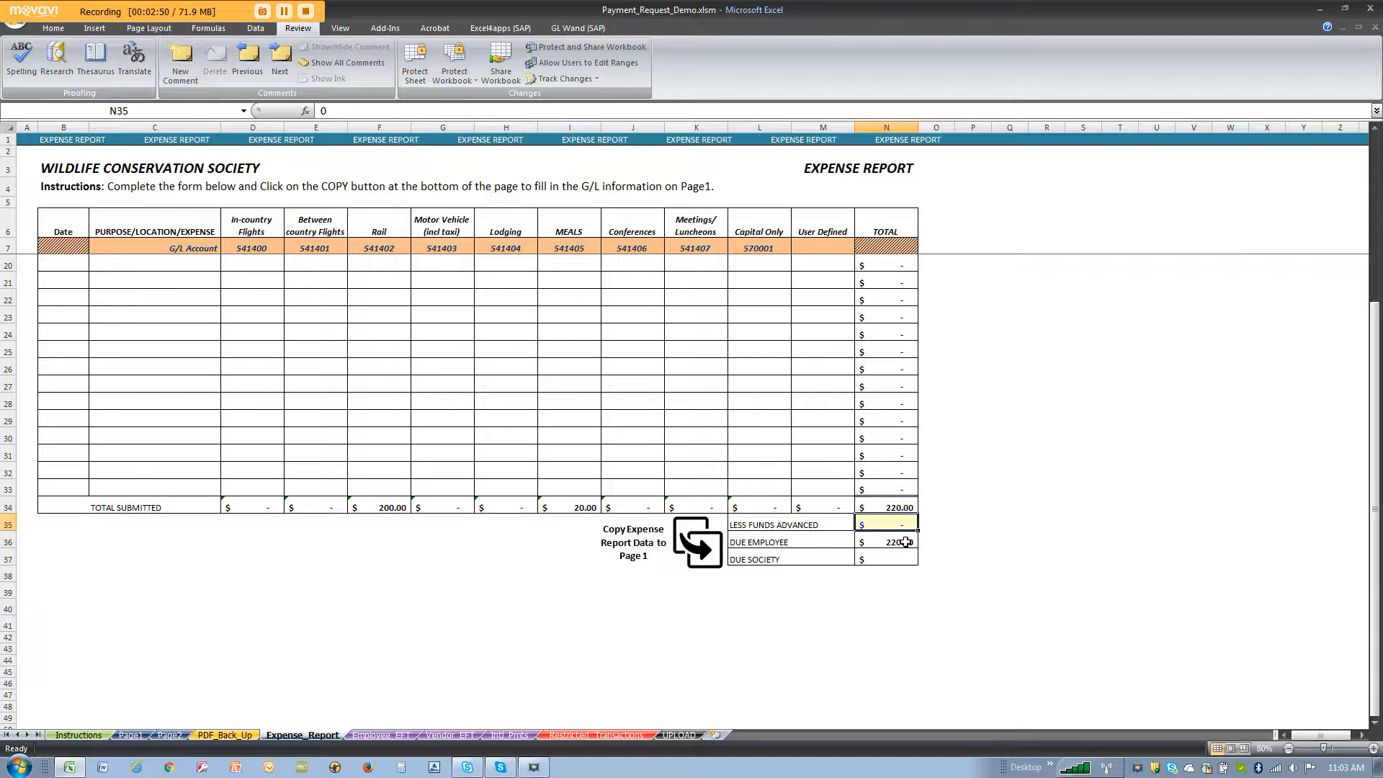
pyautogui.click(904, 542)
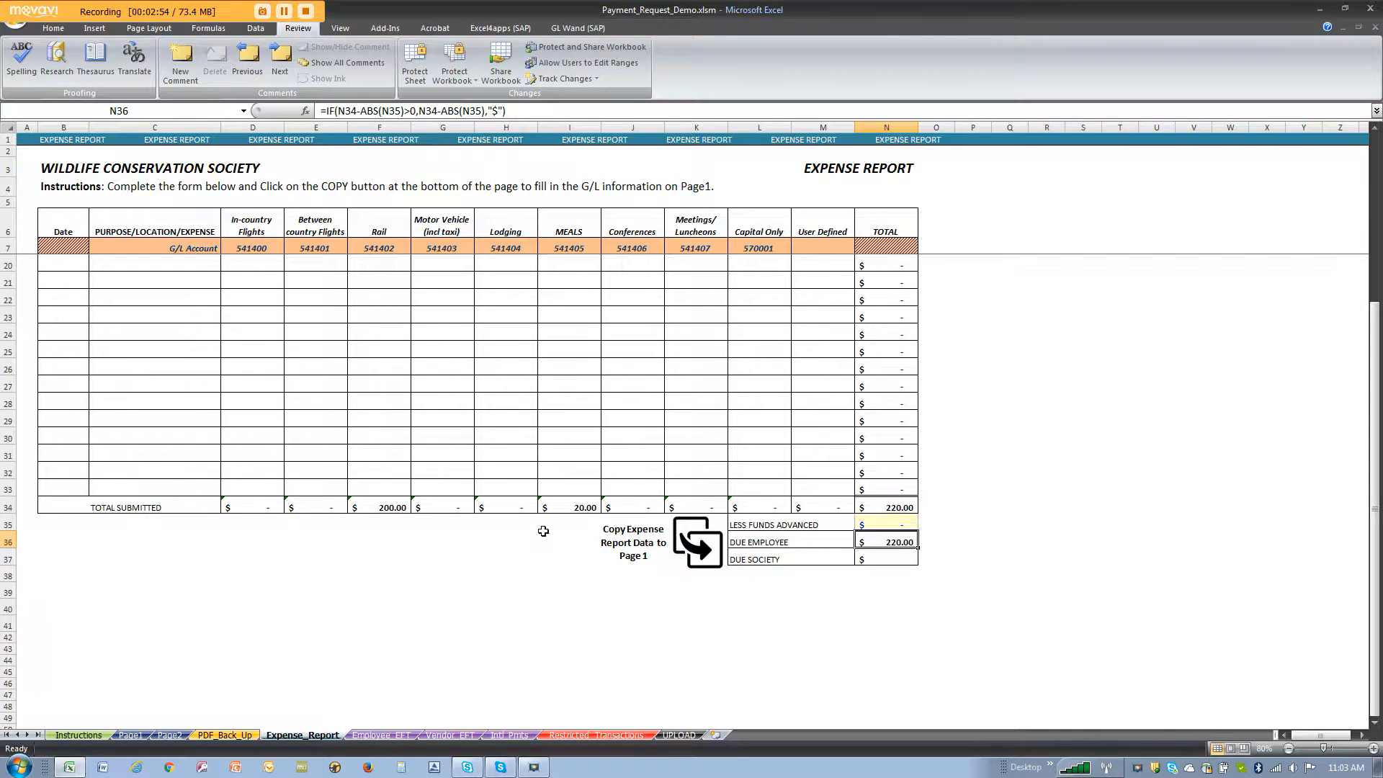
pyautogui.scroll(4, 555, 533)
pyautogui.scroll(-5, 556, 533)
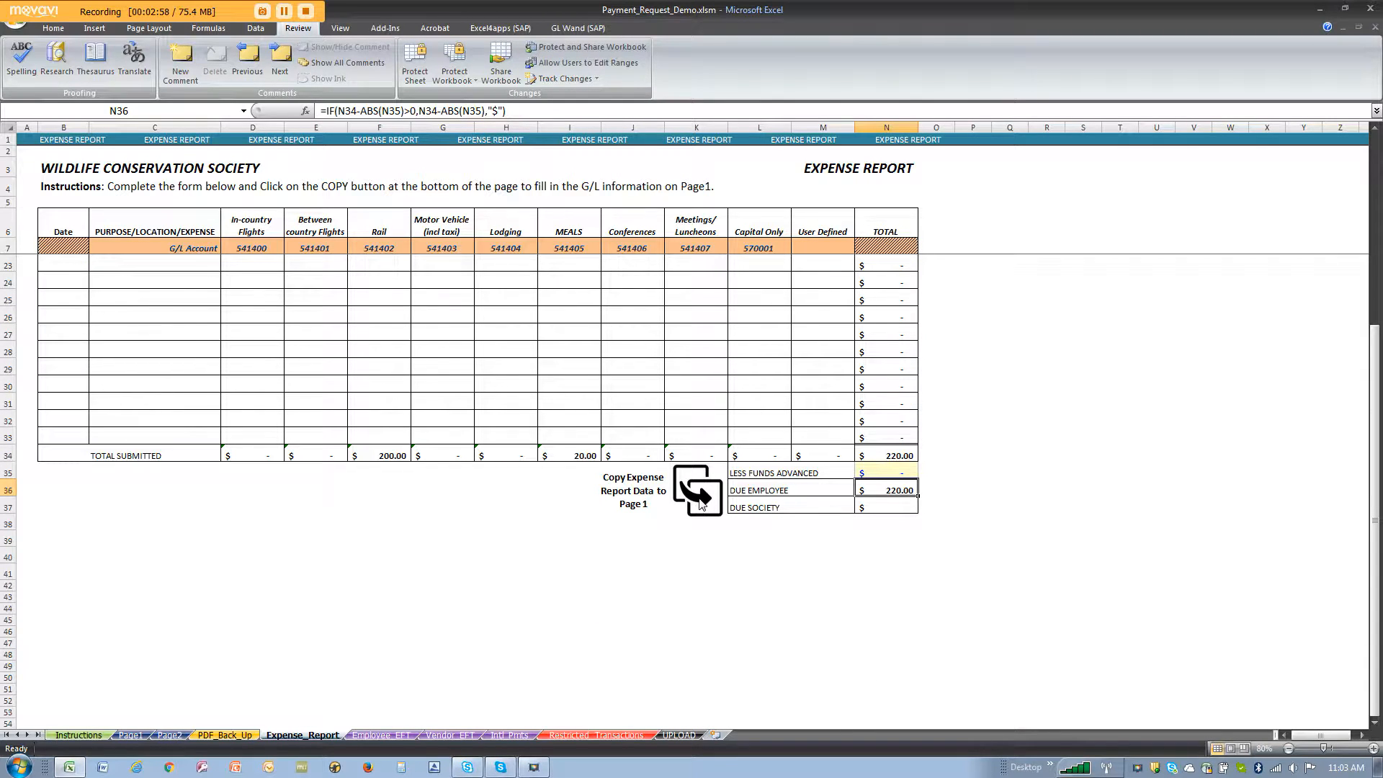
# Copy the expense report data to Page1, accept the notice, and select the filled General Ledger rows.
pyautogui.click(684, 492)
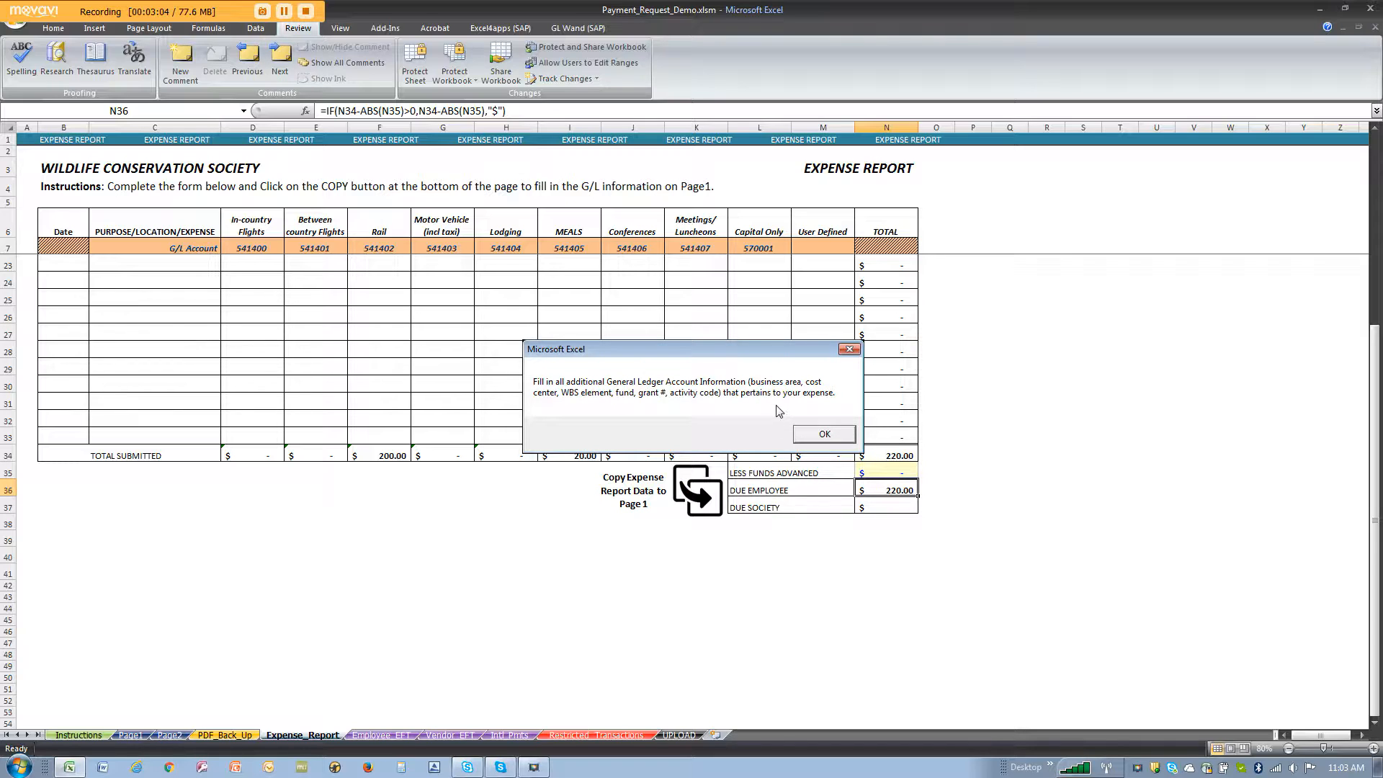
pyautogui.click(824, 432)
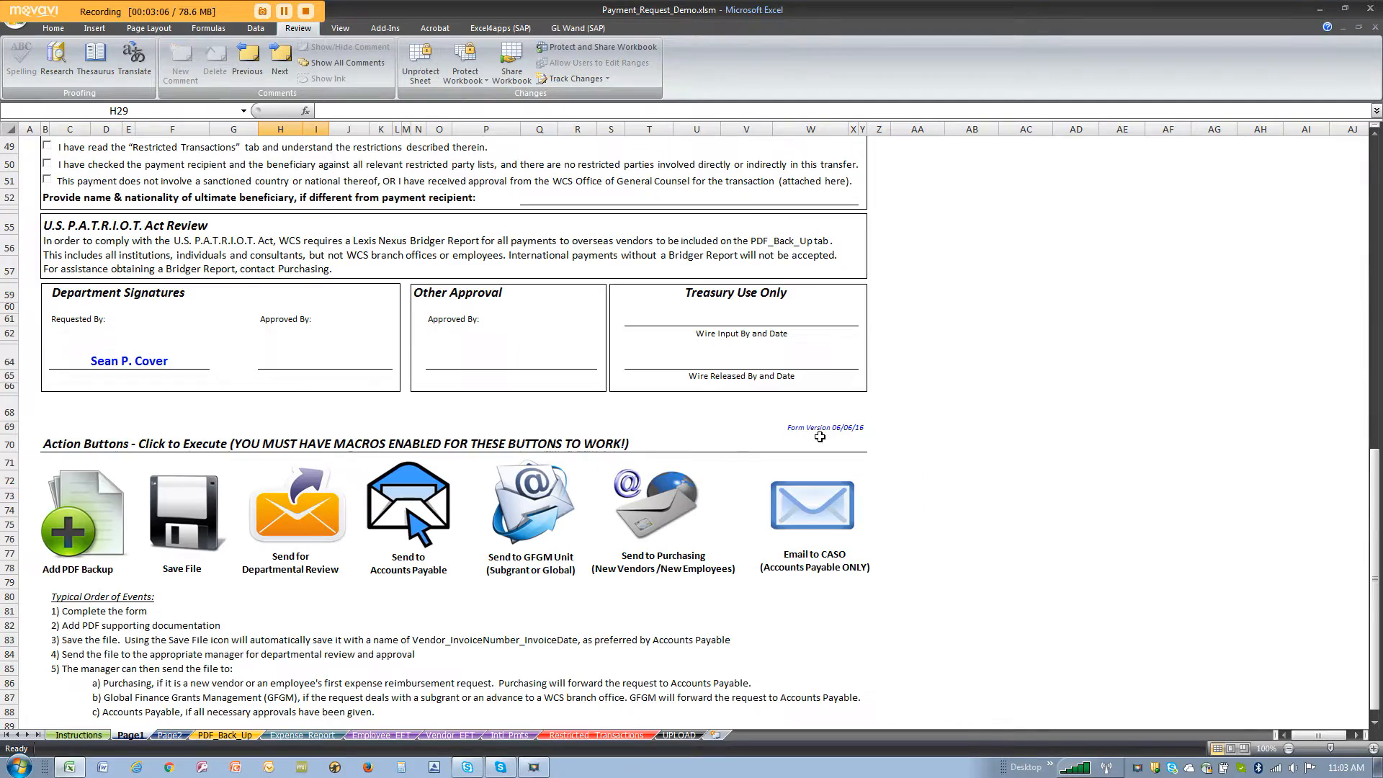
pyautogui.scroll(7, 561, 418)
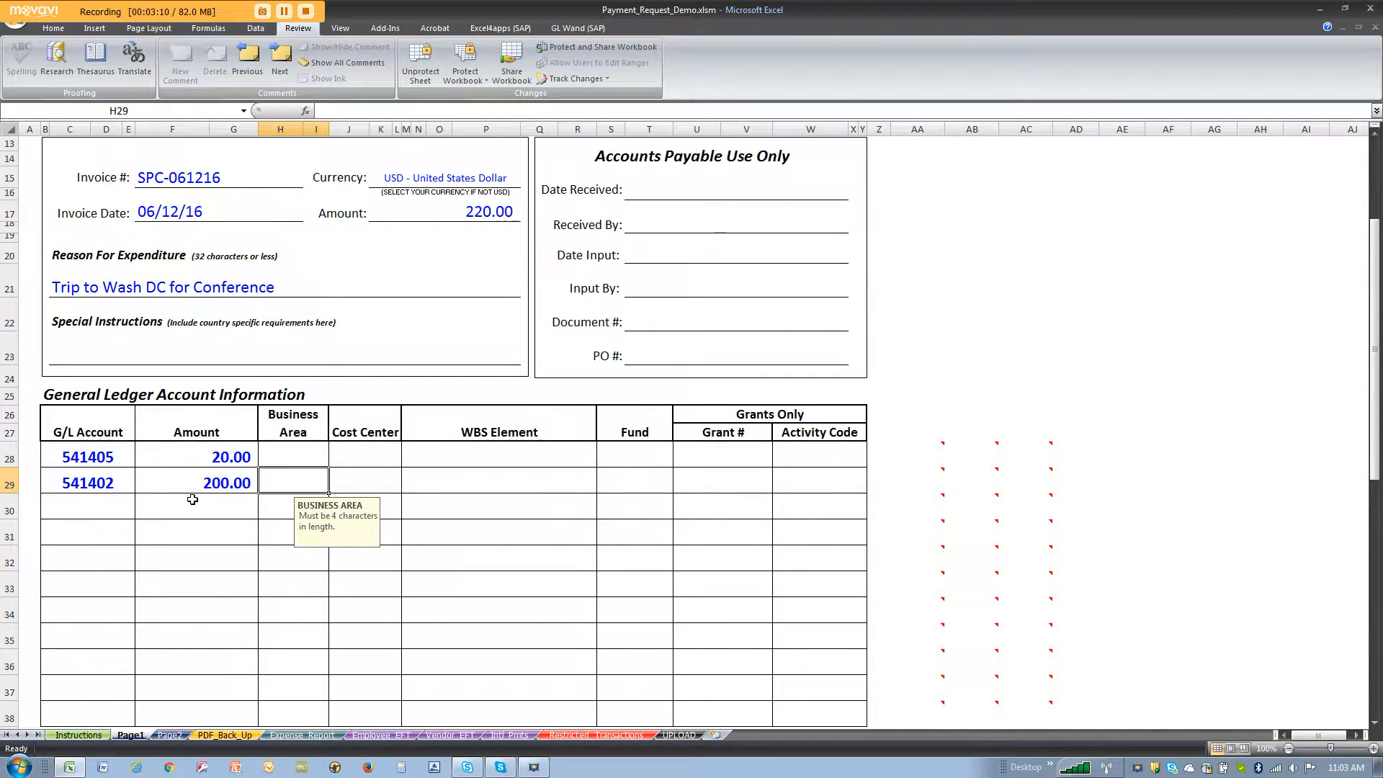
pyautogui.moveTo(86, 460); pyautogui.dragTo(798, 494)
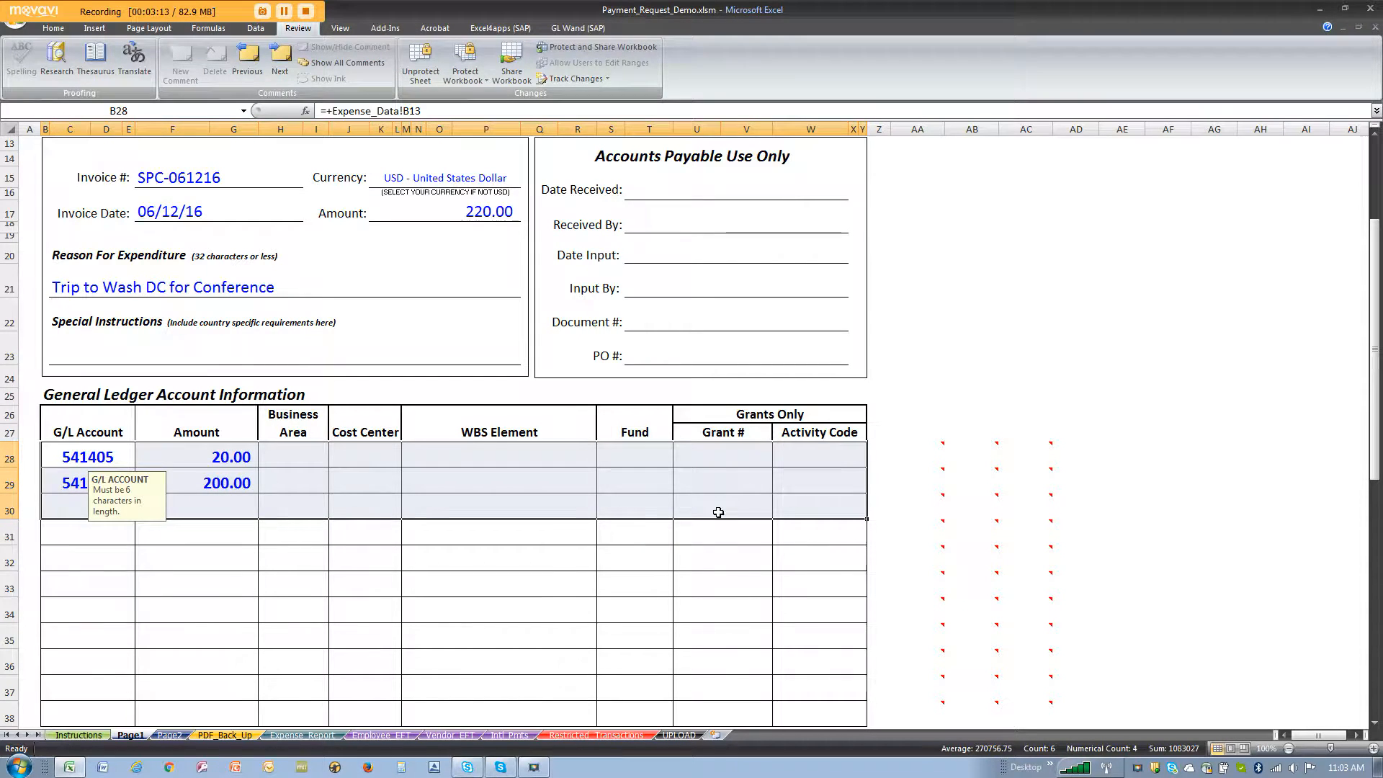
# Check the Rail and Meals G/L account codes and submitted totals on the Expense_Report sheet.
pyautogui.click(303, 735)
pyautogui.scroll(5, 302, 416)
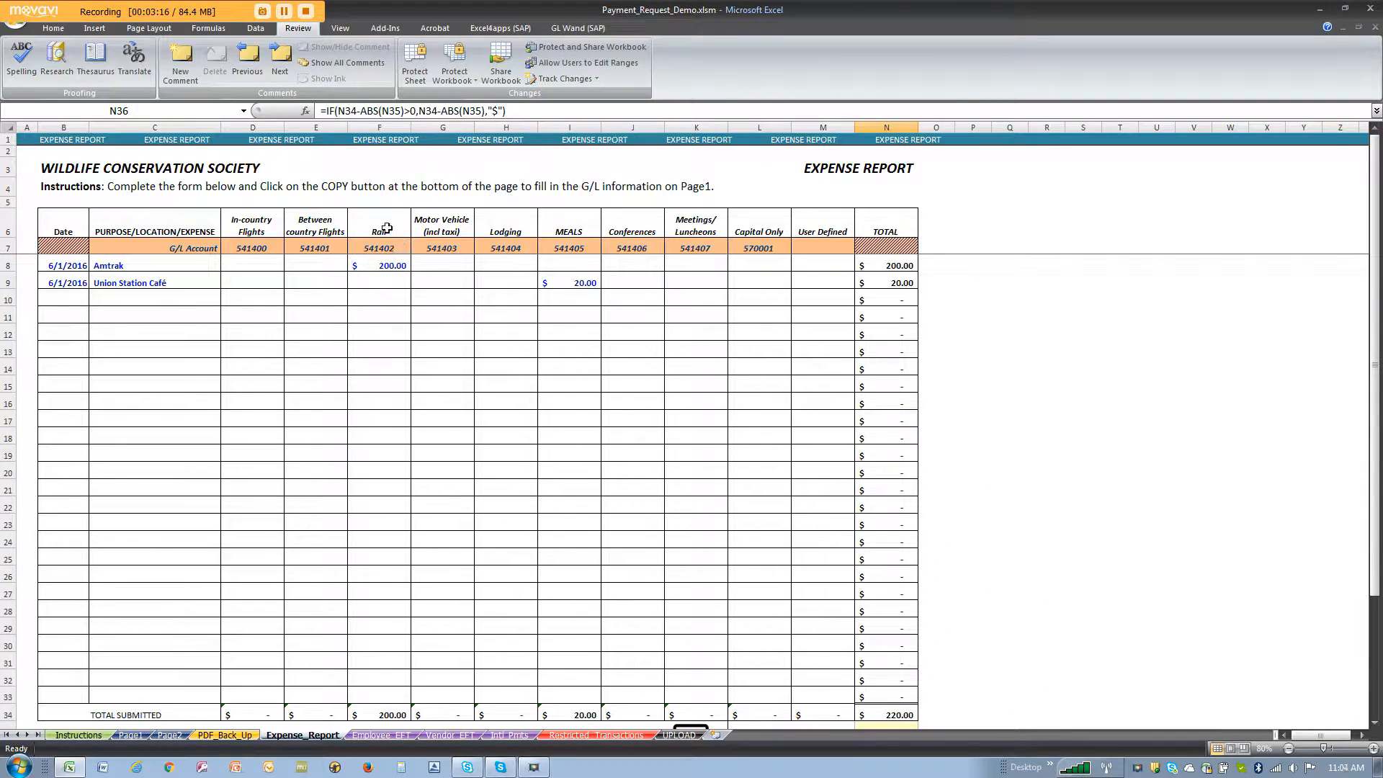
pyautogui.click(379, 247)
pyautogui.click(582, 246)
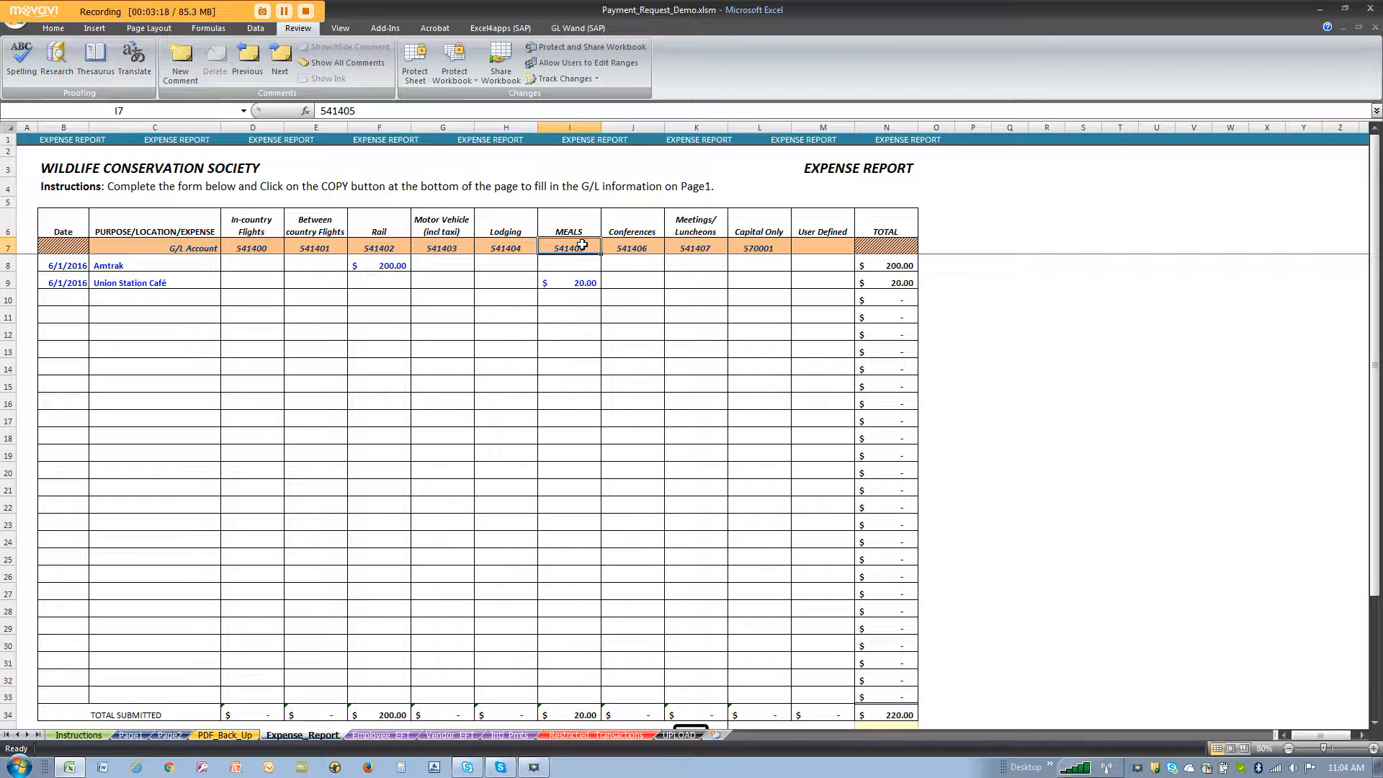
pyautogui.scroll(-2, 566, 422)
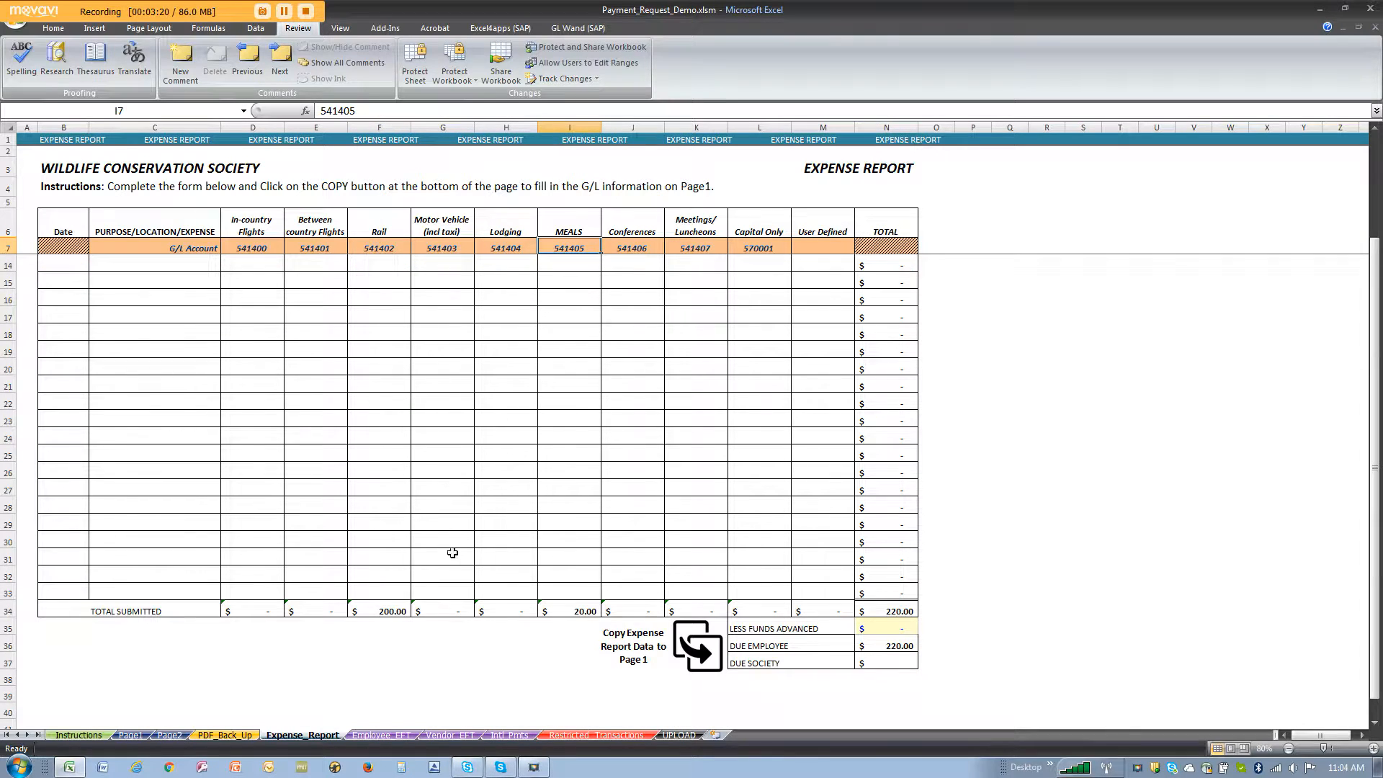
pyautogui.click(397, 604)
pyautogui.click(583, 611)
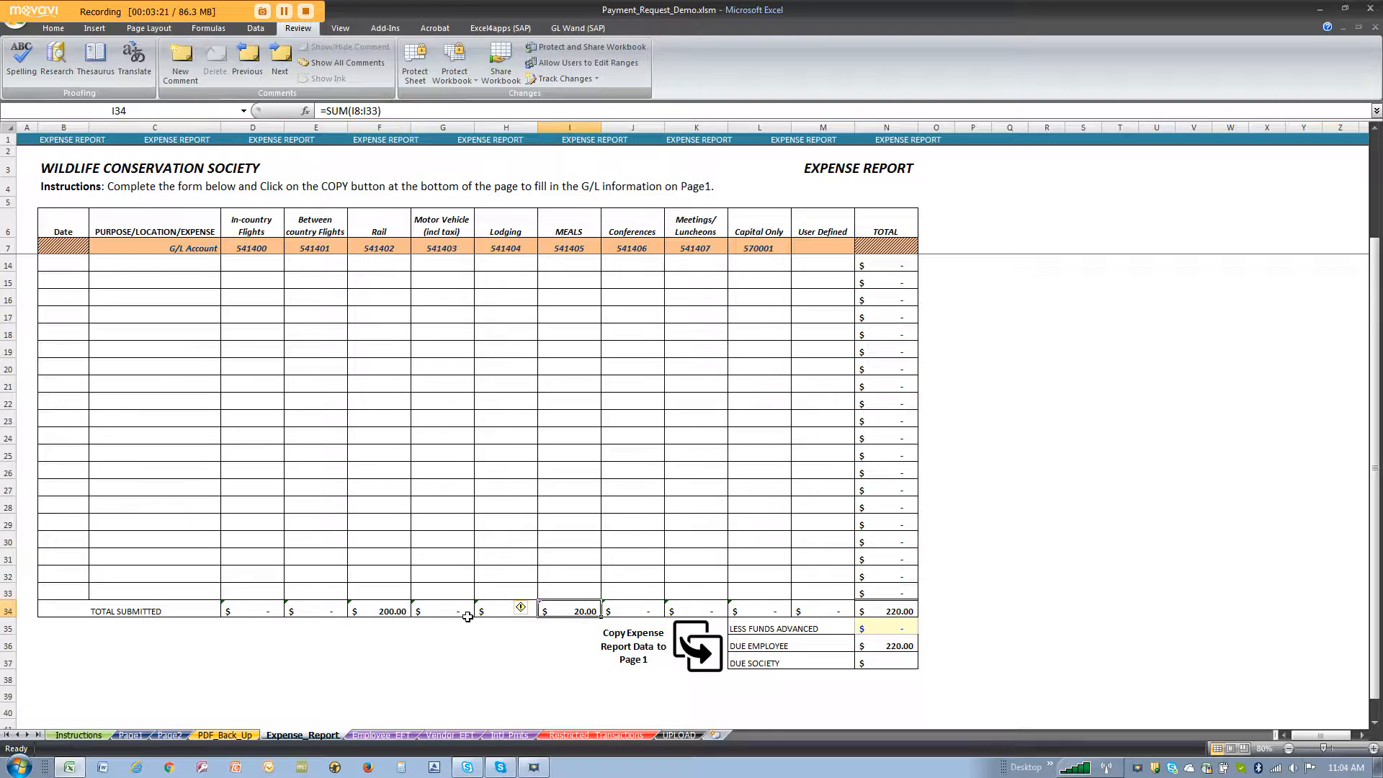
# Enter cost center 110160 for both General Ledger rows on Page1.
pyautogui.click(137, 735)
pyautogui.scroll(2, 465, 495)
pyautogui.click(302, 582)
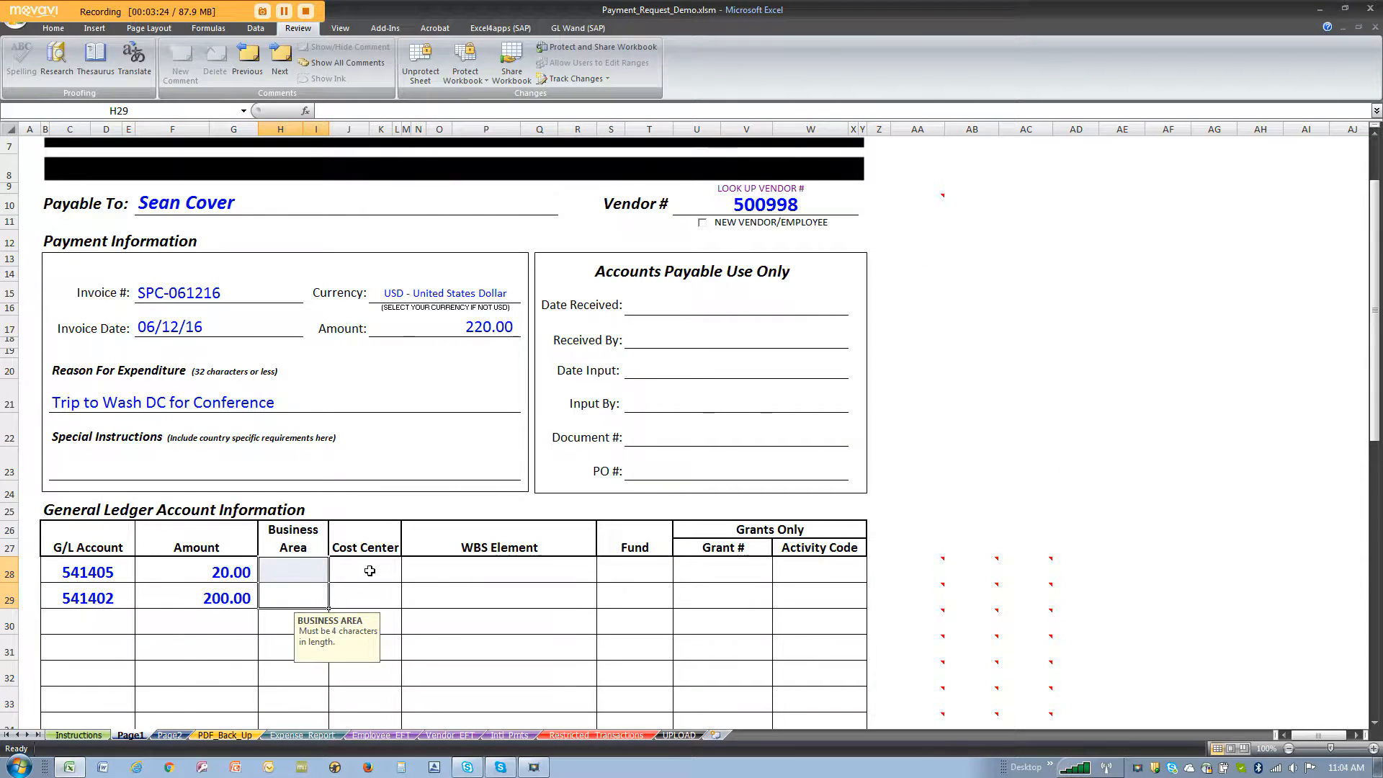
pyautogui.click(370, 569)
pyautogui.write('110160')
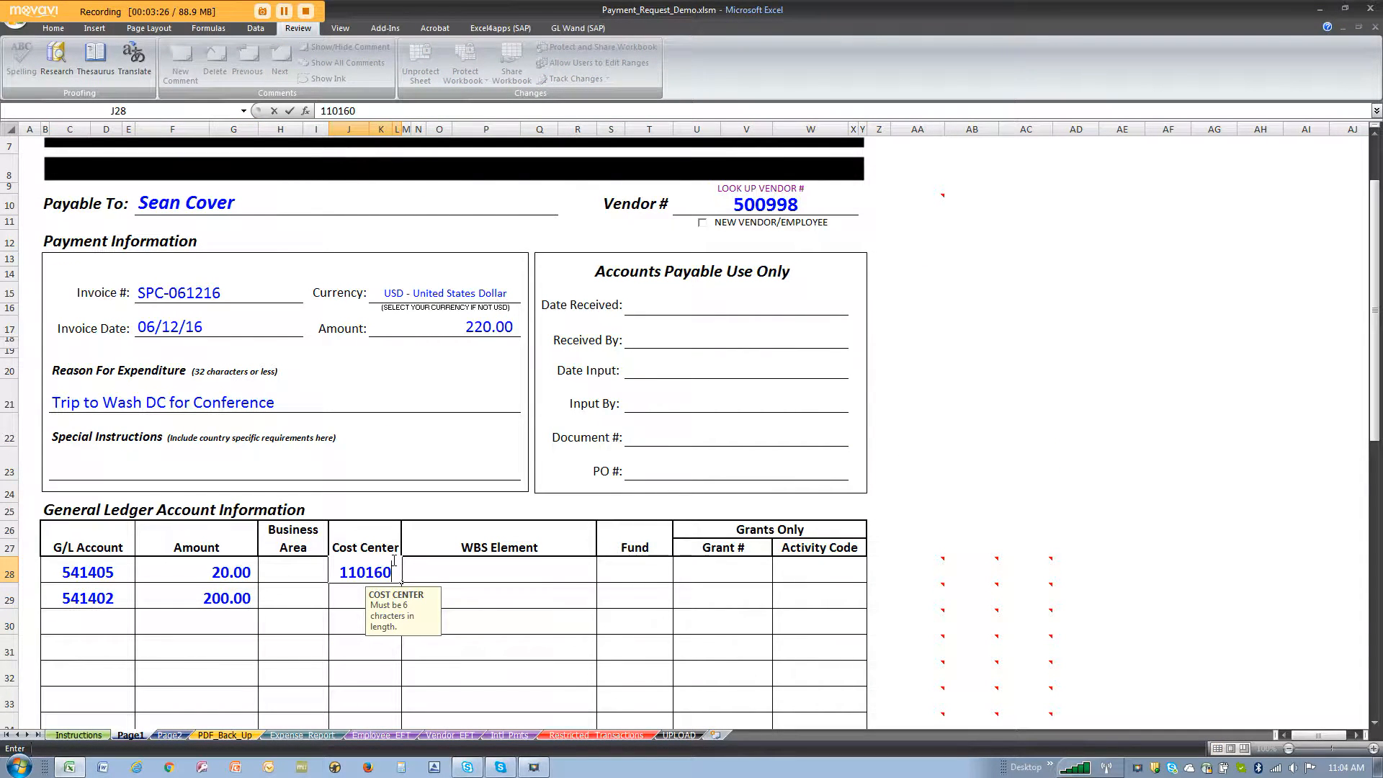
pyautogui.press('Return')
pyautogui.write('110160')
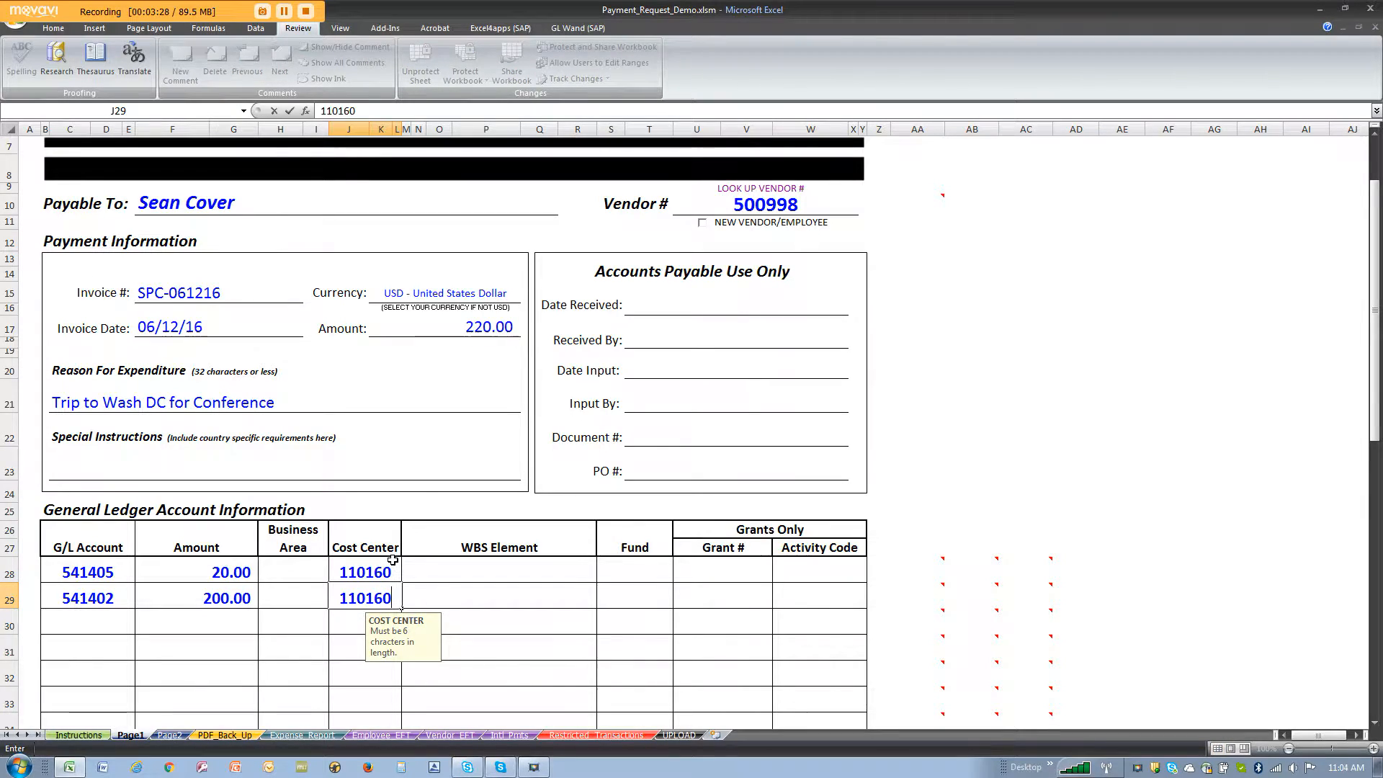
pyautogui.press('Return')
# Review Page1's total, invoice amount, WCS employee OFAC checkbox and the Requested By and Approved By signature fields.
pyautogui.scroll(-8, 392, 560)
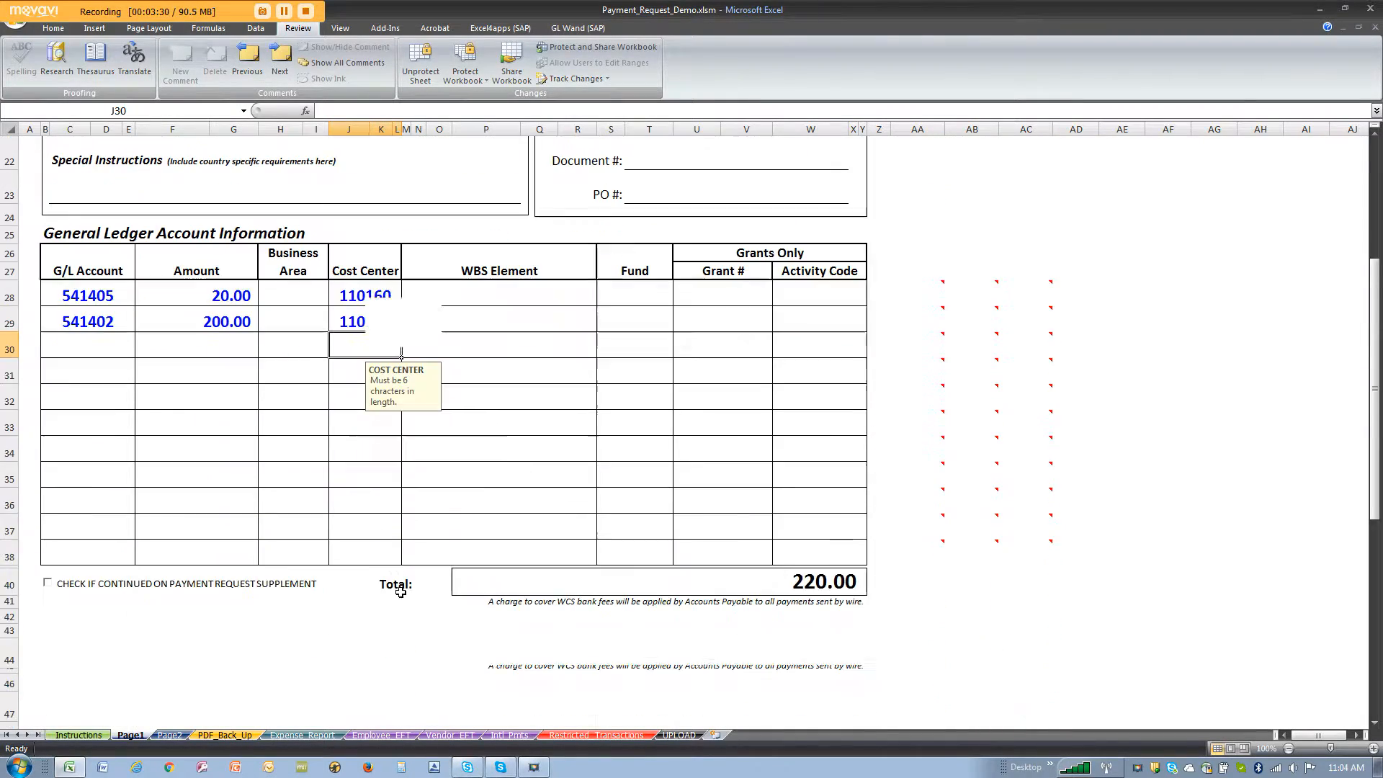
pyautogui.scroll(9, 403, 599)
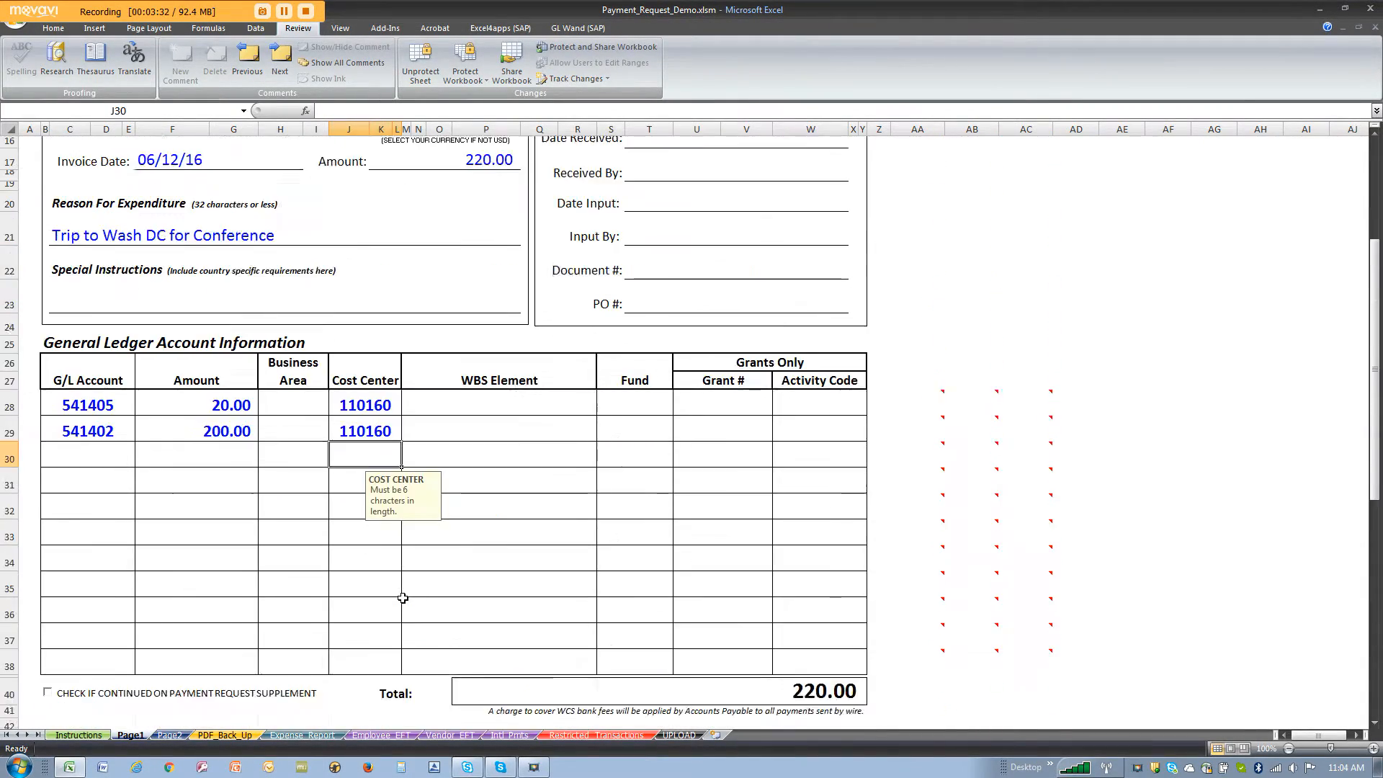
pyautogui.click(445, 388)
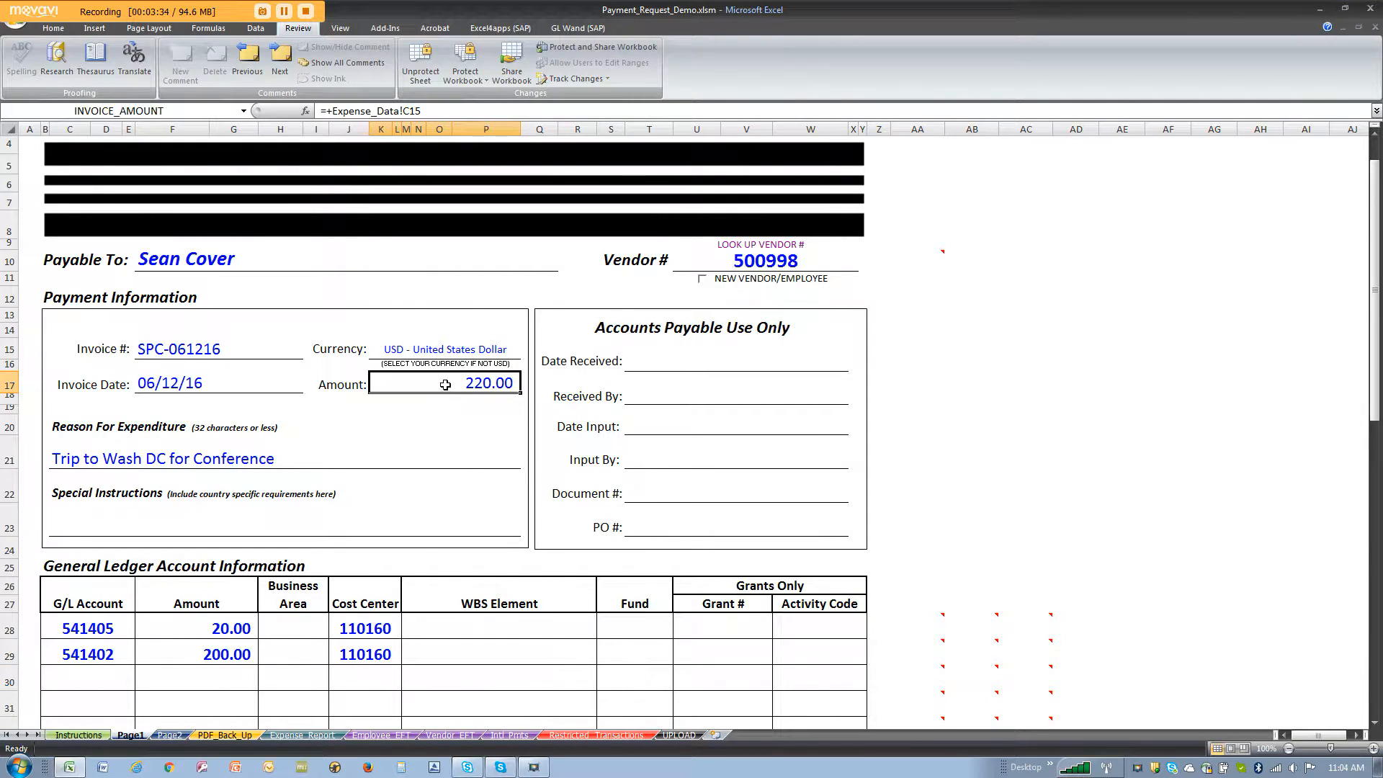
pyautogui.scroll(-13, 432, 418)
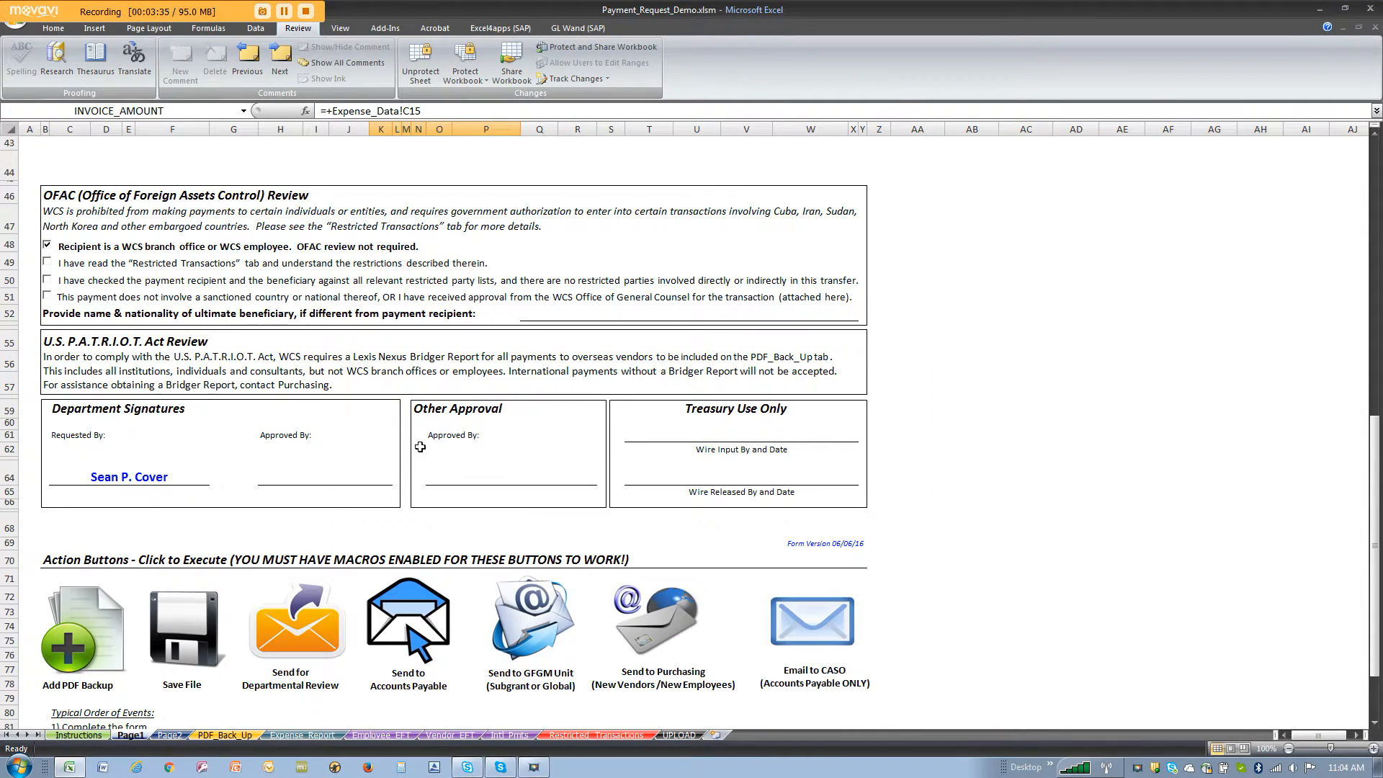
pyautogui.click(47, 246)
pyautogui.click(48, 245)
pyautogui.click(148, 475)
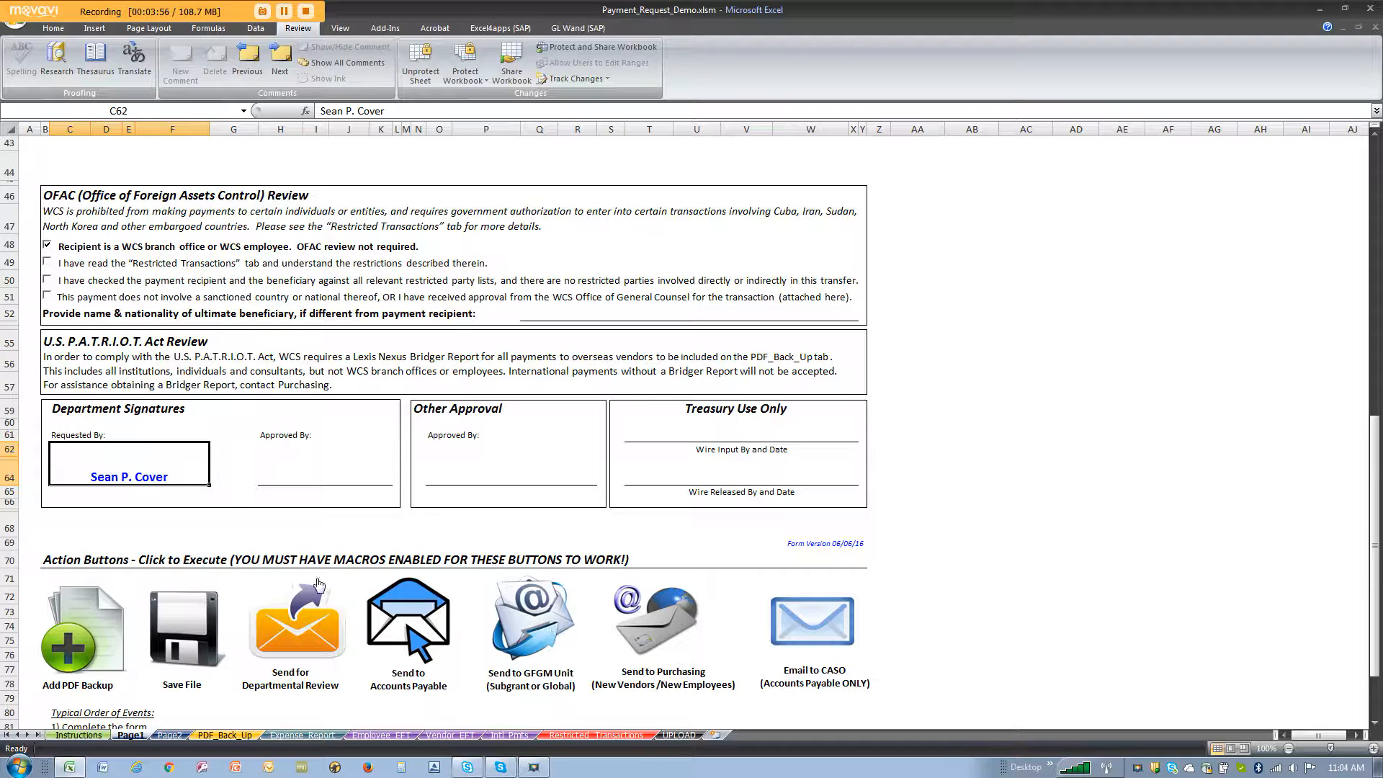
pyautogui.click(327, 472)
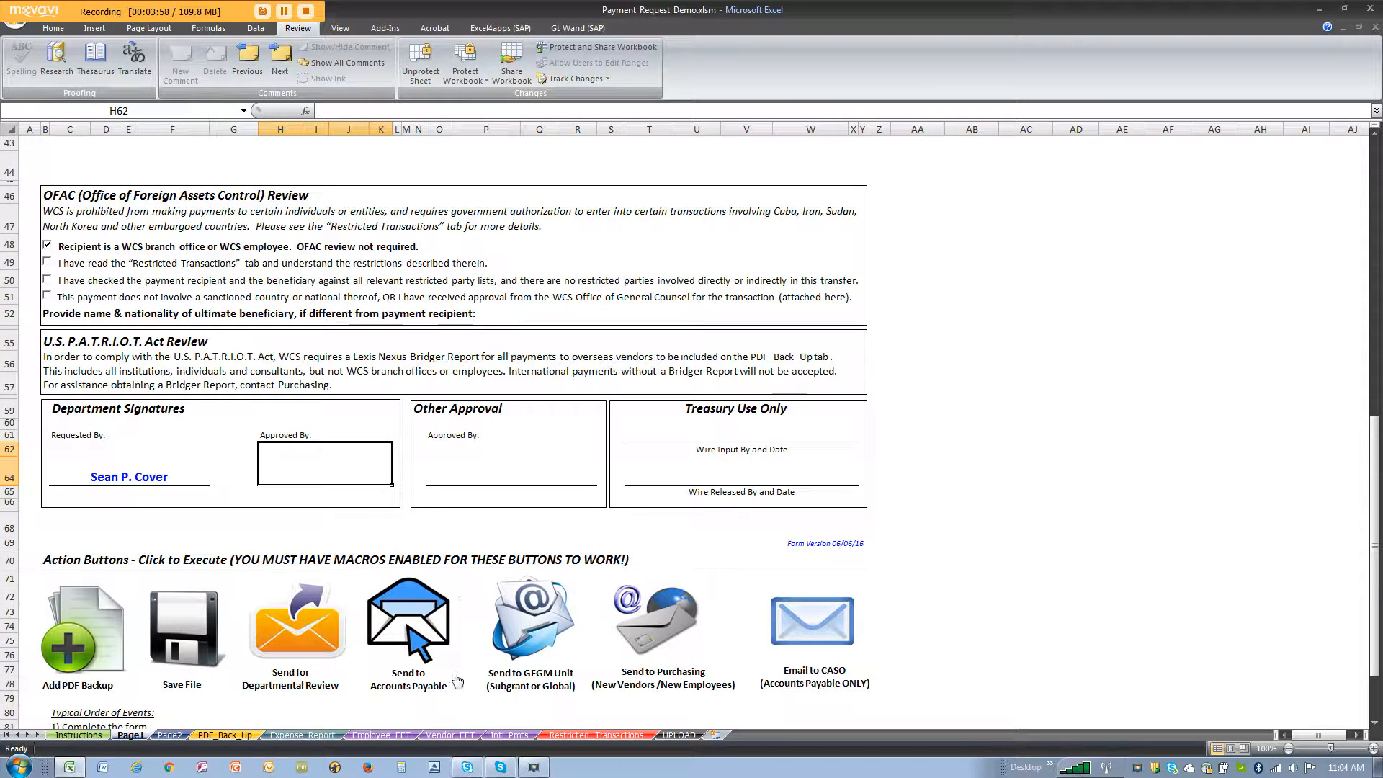
pyautogui.scroll(7, 530, 423)
pyautogui.scroll(7, 530, 423)
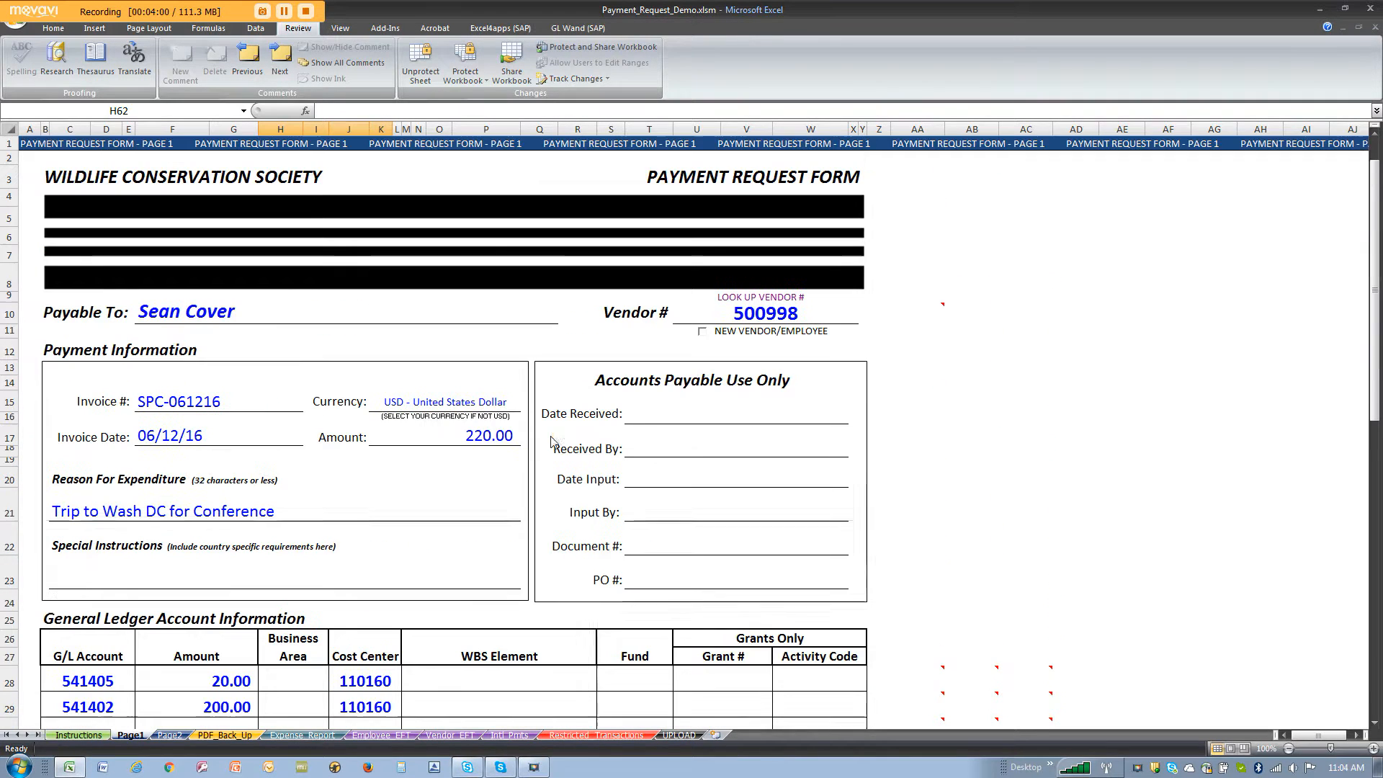
pyautogui.click(474, 426)
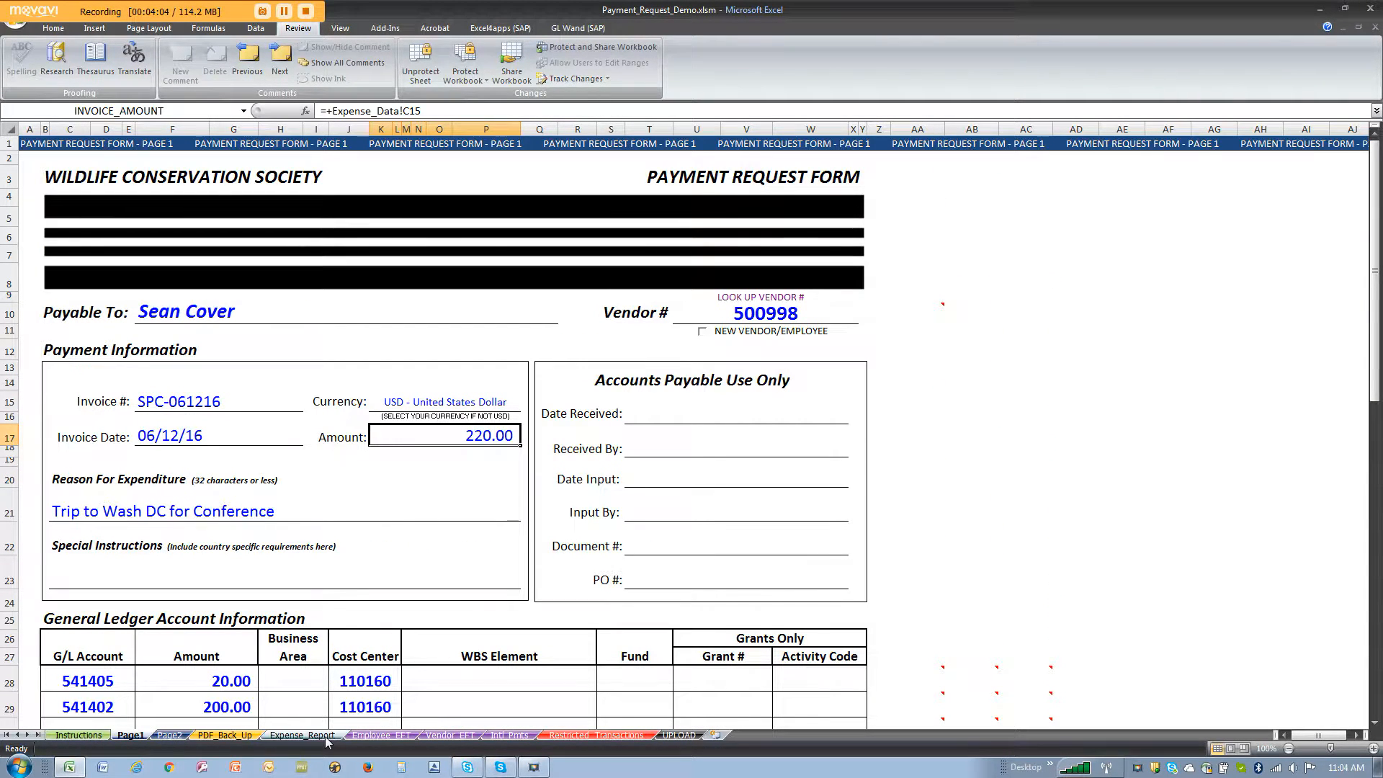
# Clear the two filled General Ledger rows and the invoice amount on Page1.
pyautogui.scroll(-3, 494, 364)
pyautogui.moveTo(92, 510); pyautogui.dragTo(809, 540)
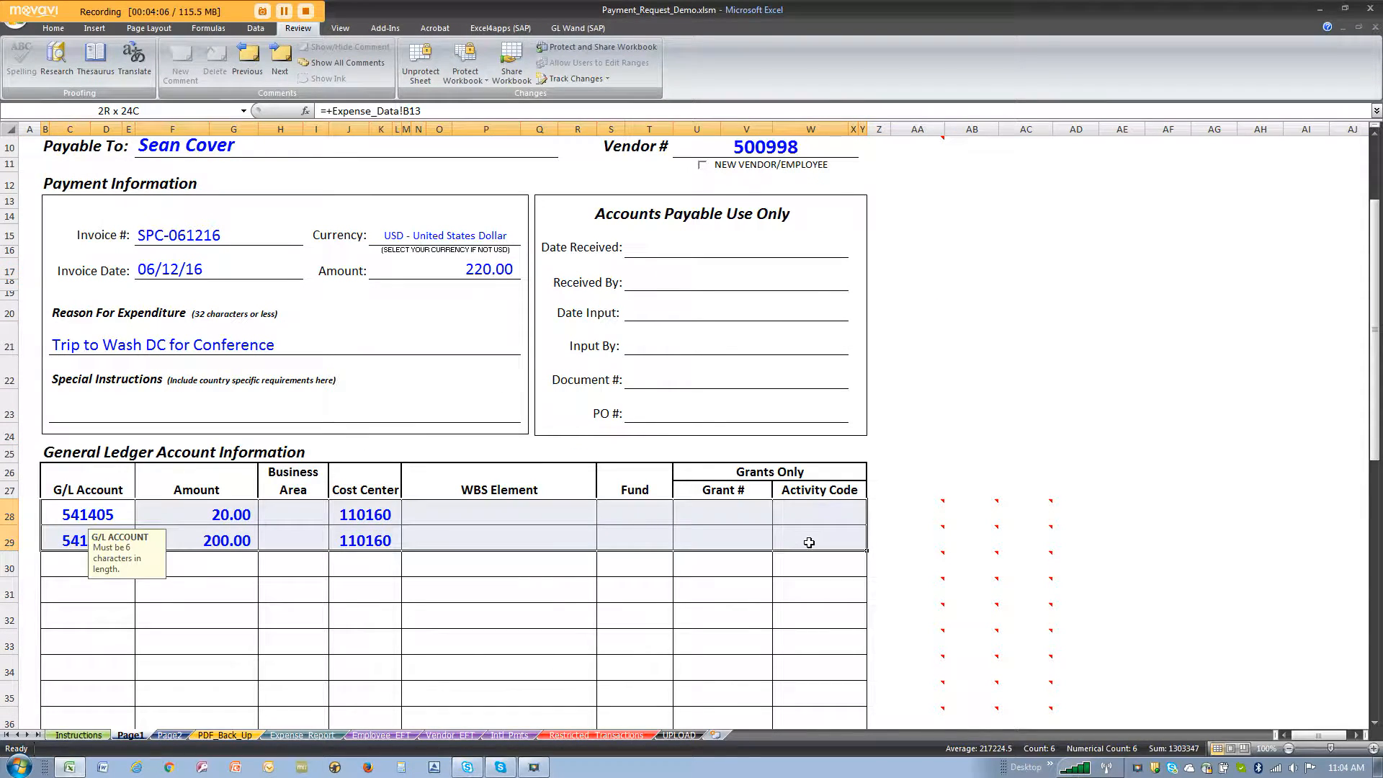
pyautogui.press('Delete')
pyautogui.click(497, 268)
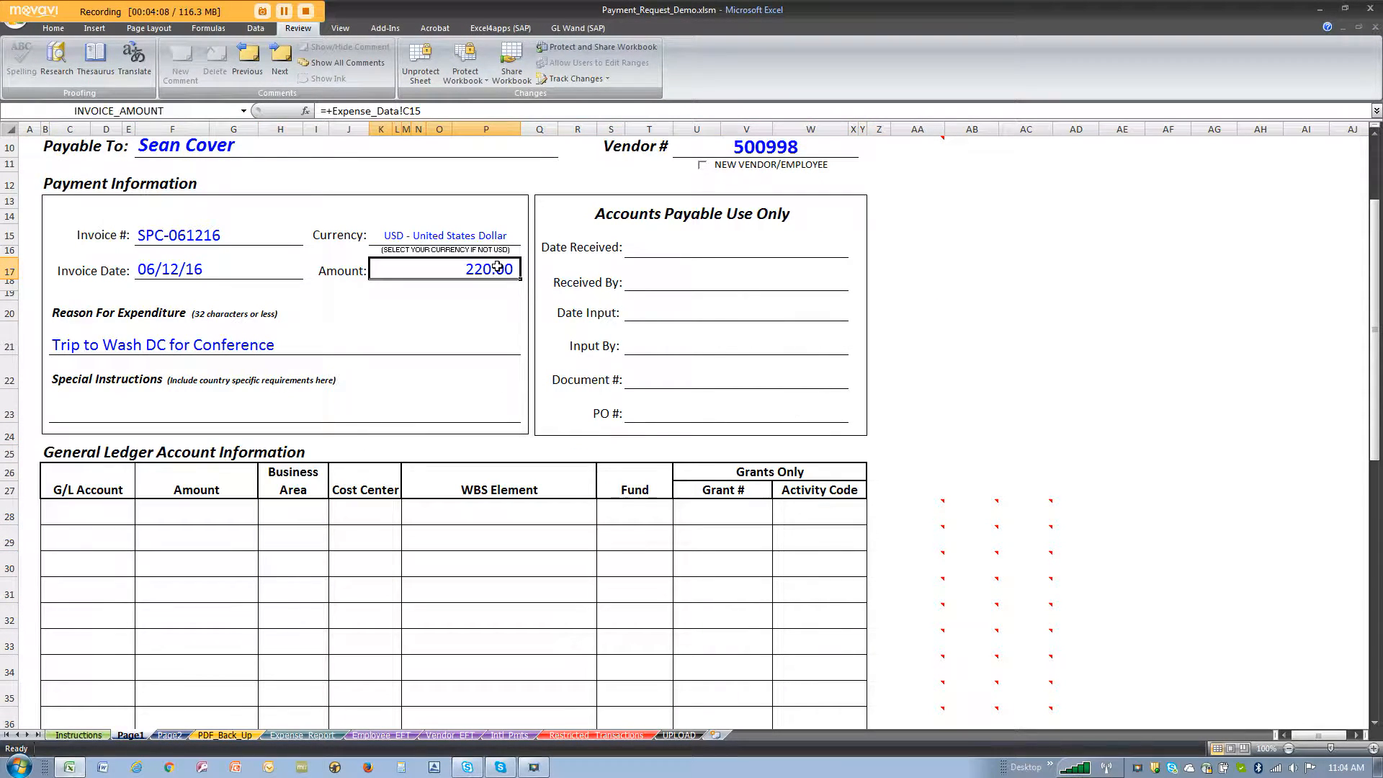
pyautogui.press('Delete')
pyautogui.click(740, 679)
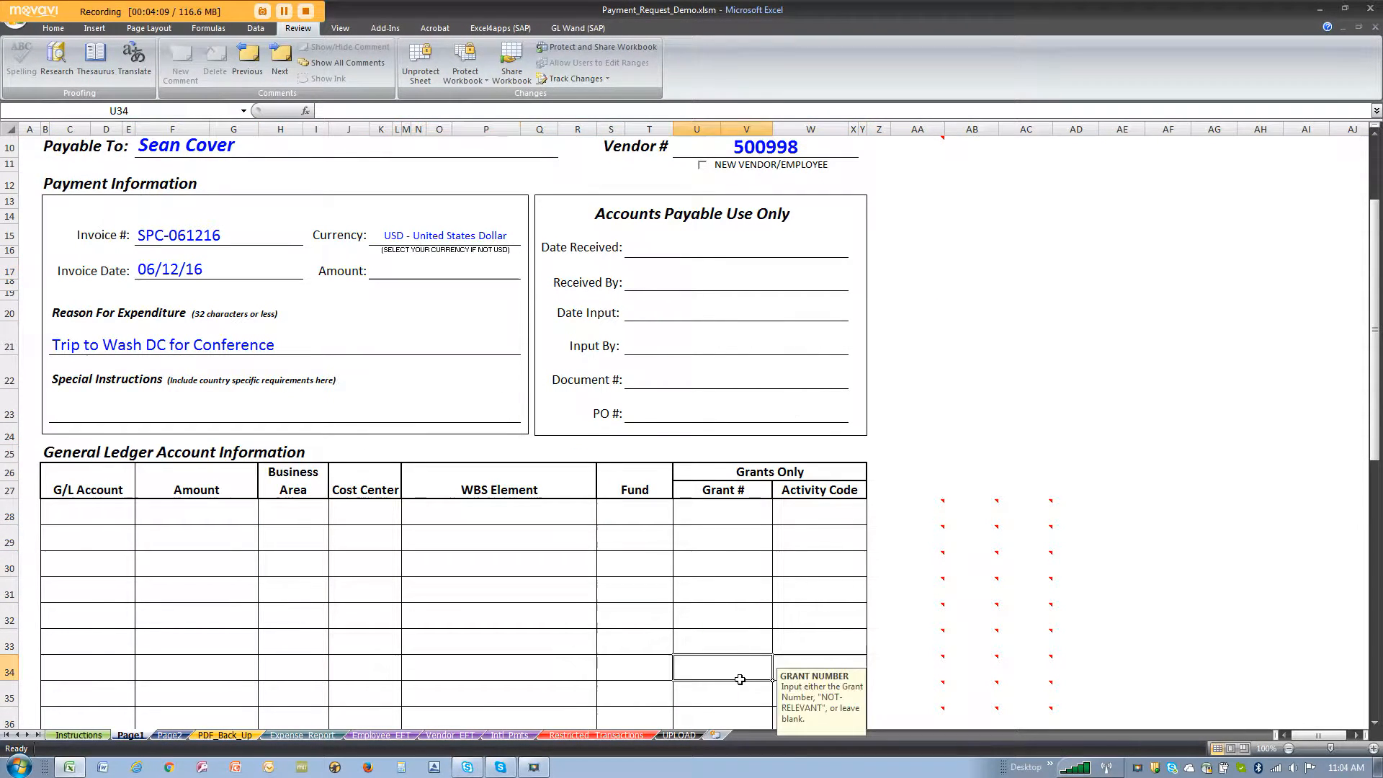
# Set Less Funds Advanced to 200 on the Expense_Report sheet.
pyautogui.click(301, 735)
pyautogui.click(904, 628)
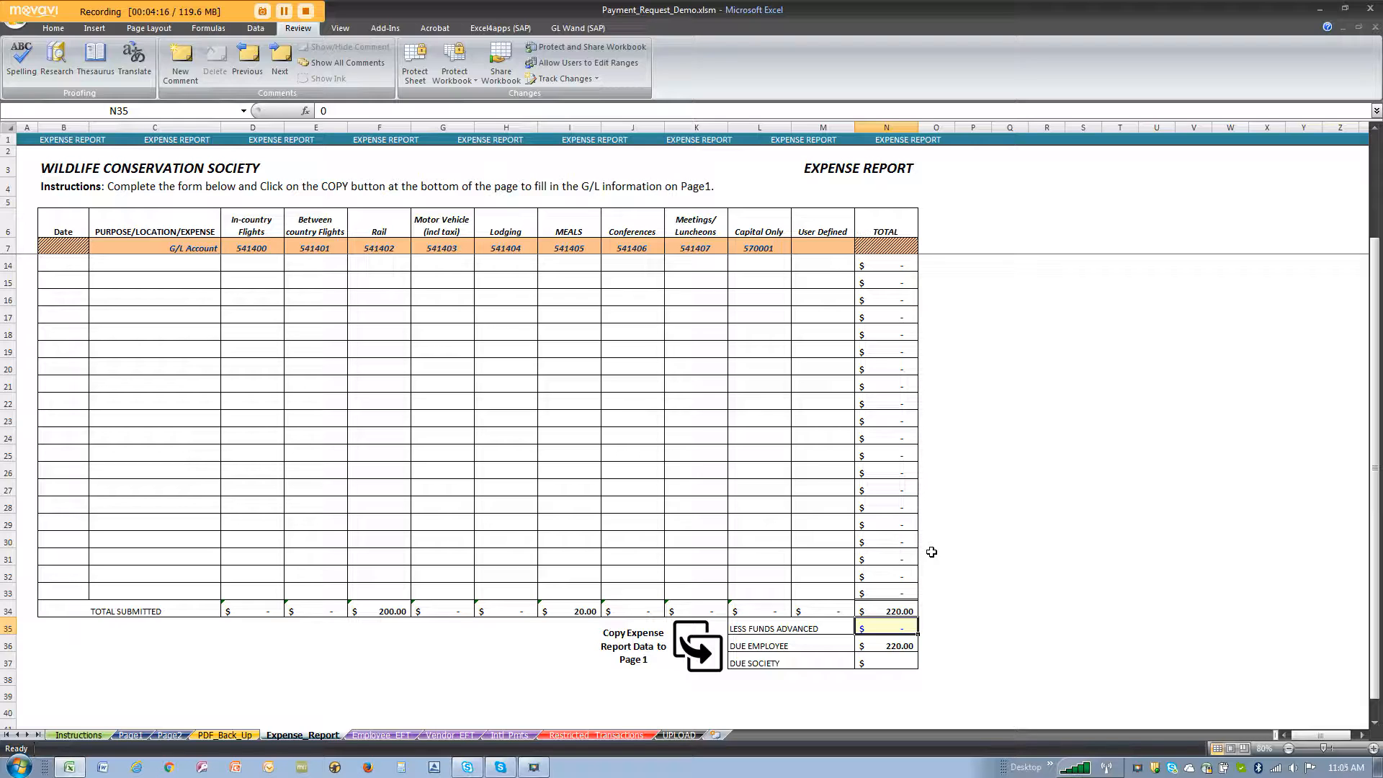
pyautogui.click(909, 609)
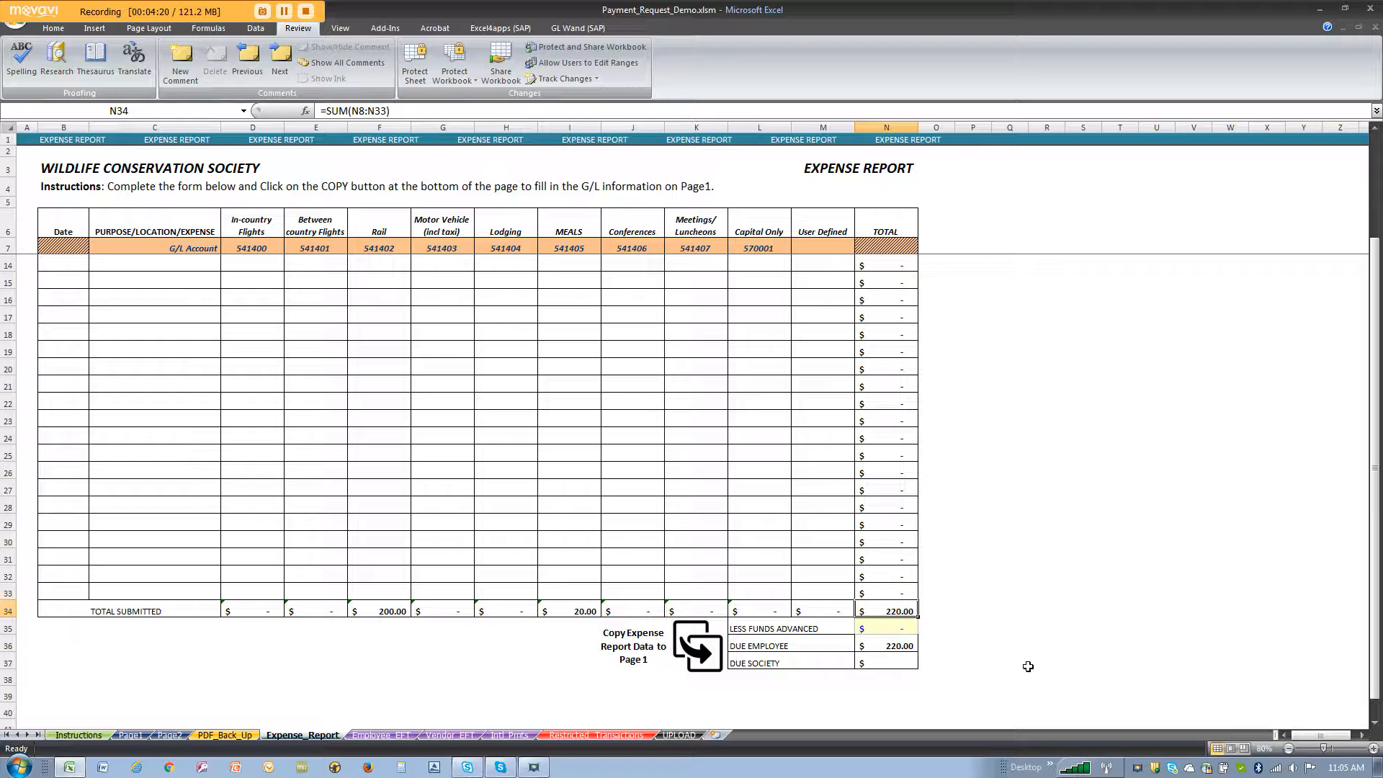
pyautogui.write('200')
pyautogui.press('Return')
pyautogui.write('200')
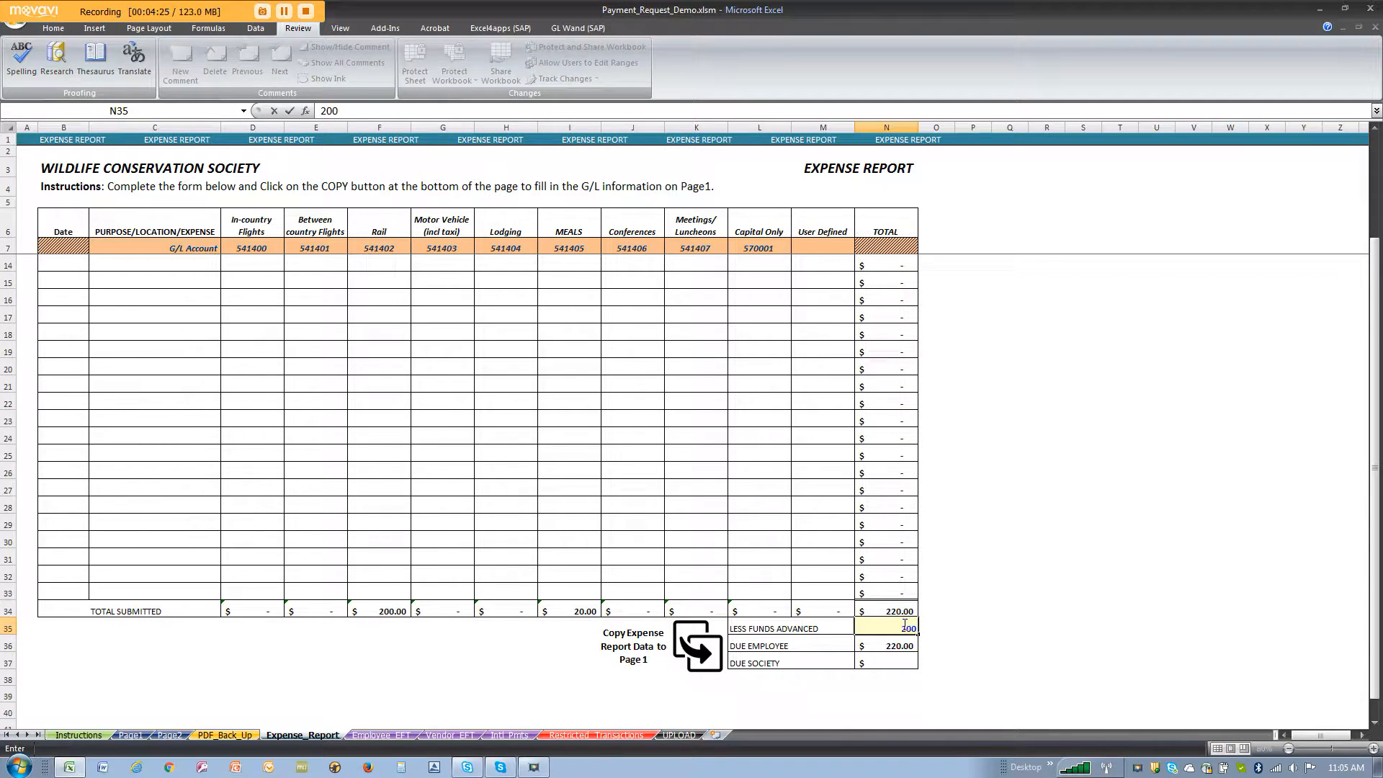
pyautogui.press('Return')
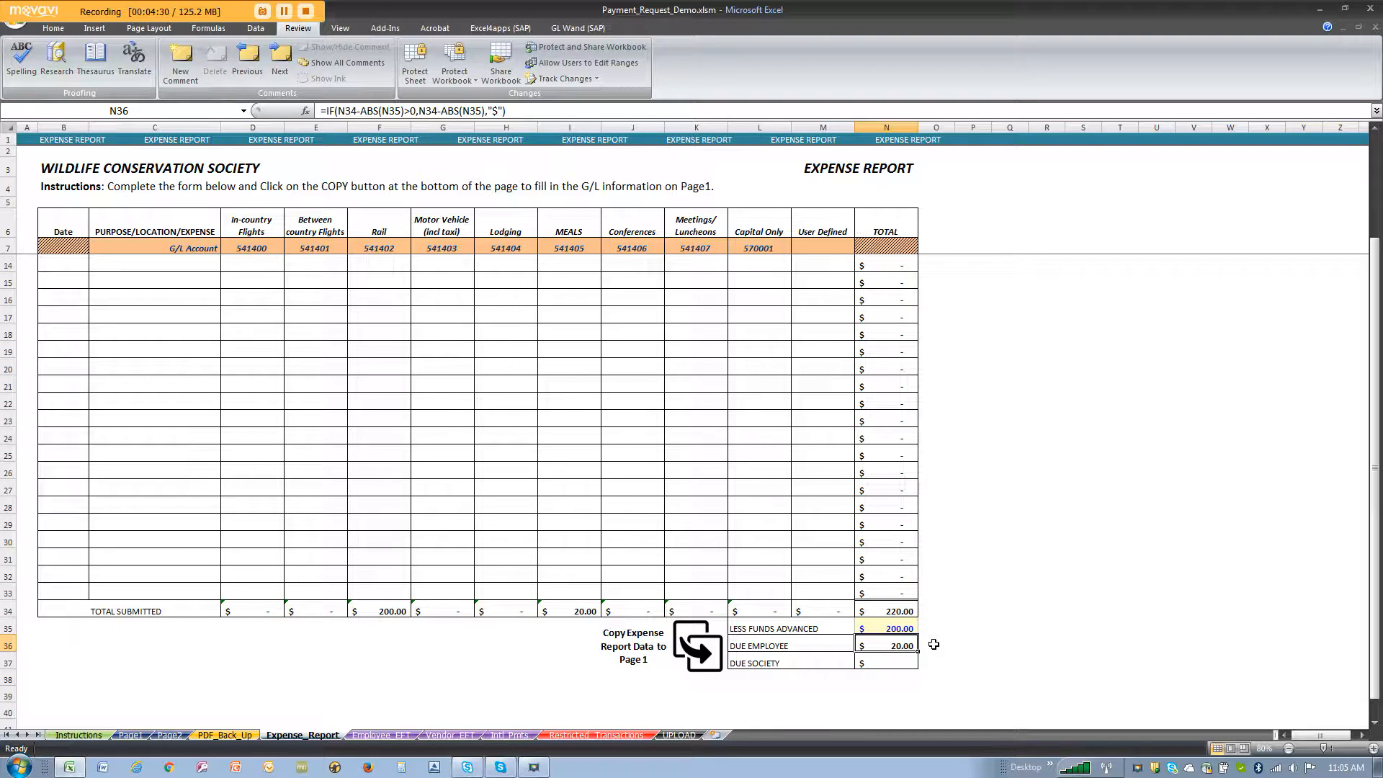
# Copy the Expense_Report data with its rail and meal expenses to Page1 and acknowledge the General Ledger information reminder.
pyautogui.scroll(2, 843, 602)
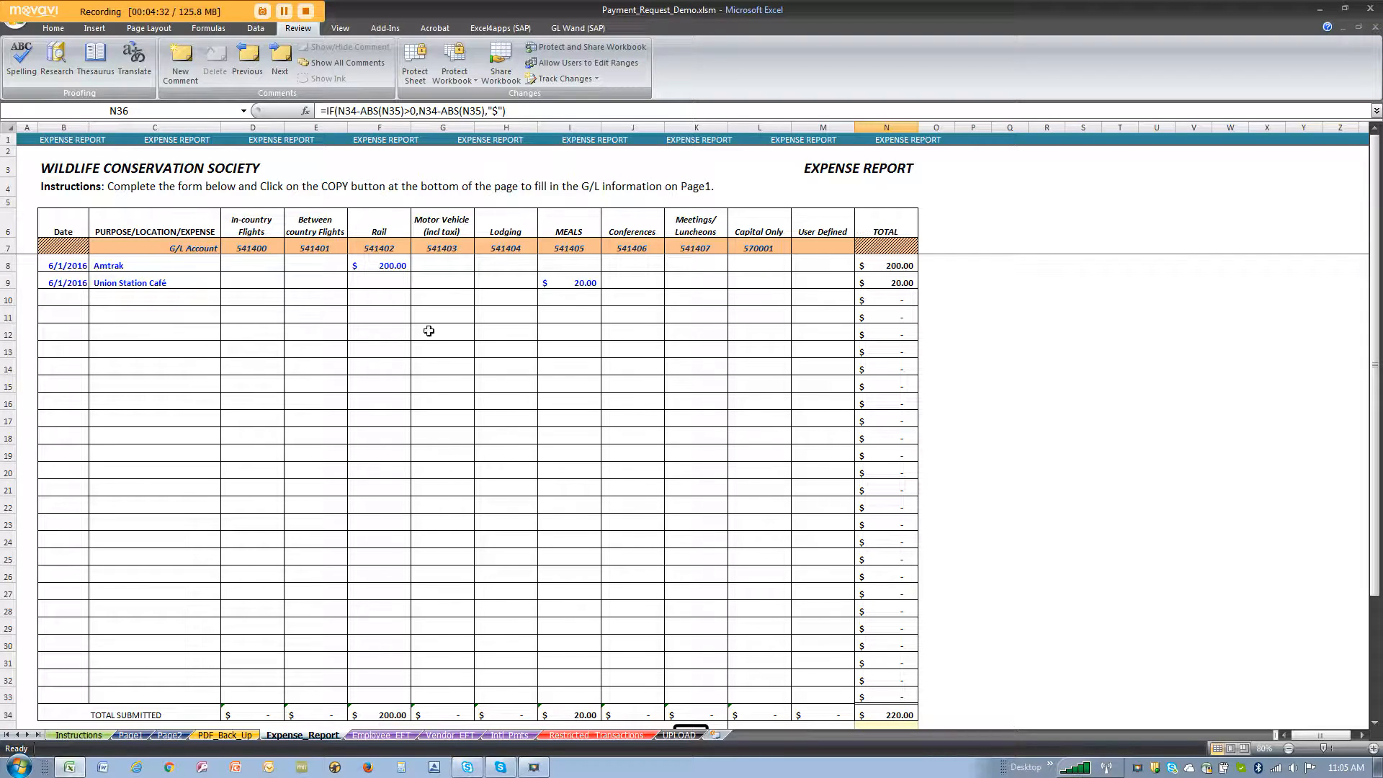
pyautogui.moveTo(376, 247); pyautogui.dragTo(583, 313)
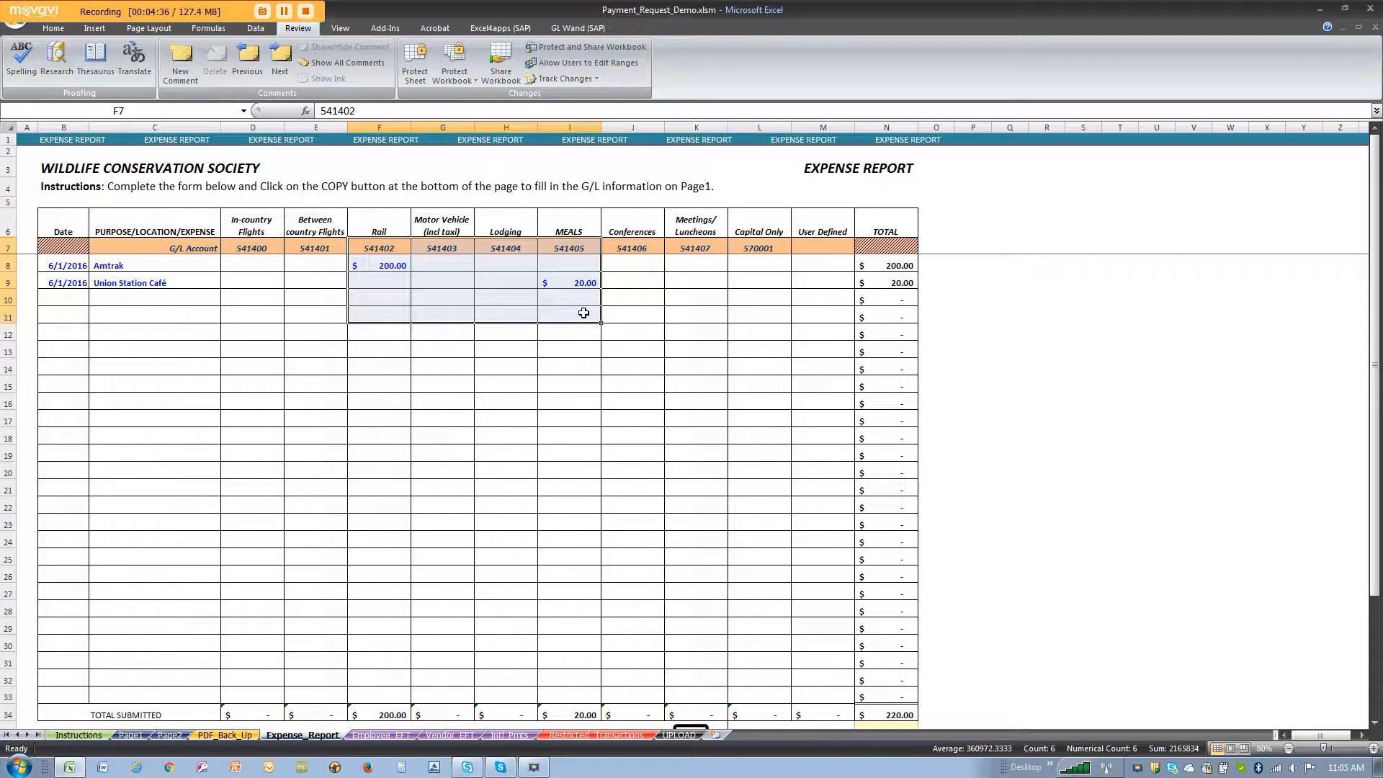
pyautogui.scroll(-7, 582, 310)
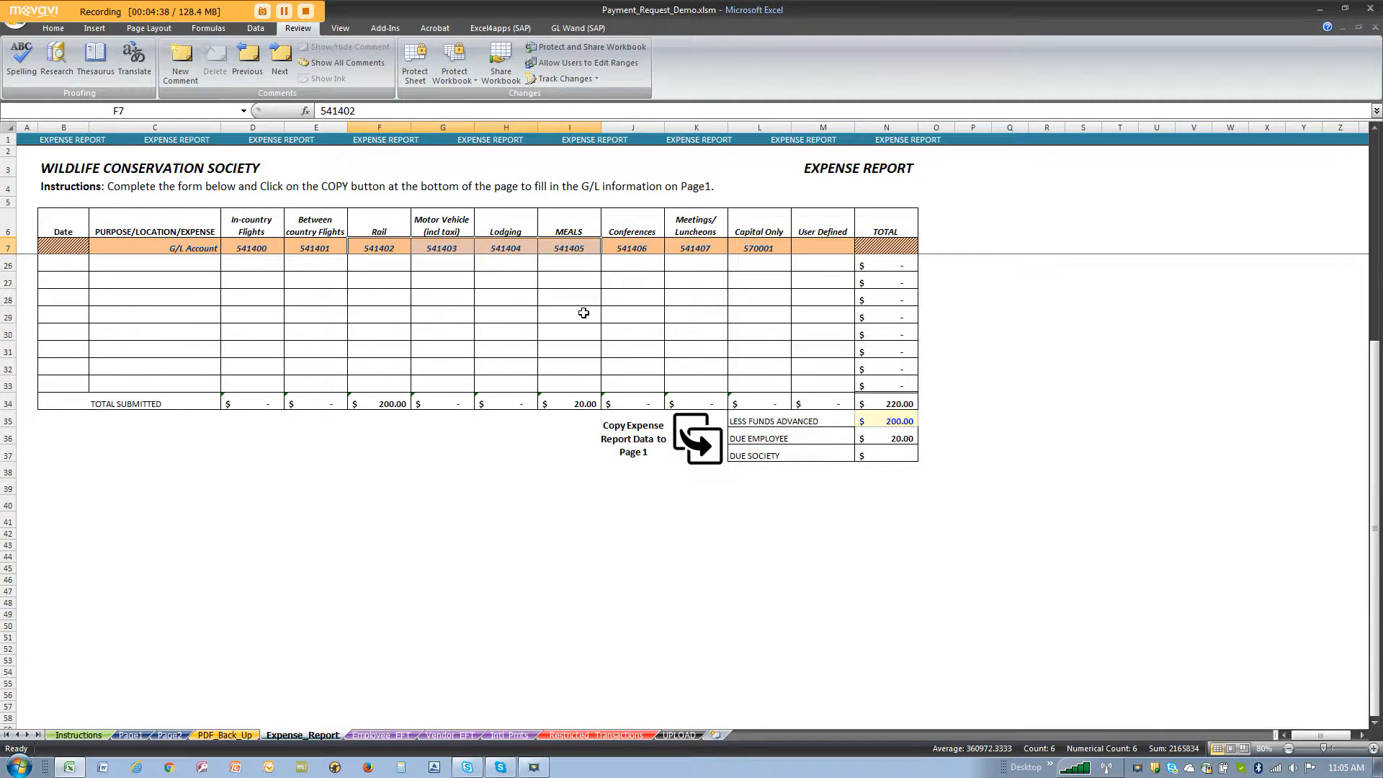
pyautogui.click(550, 491)
pyautogui.scroll(2, 555, 486)
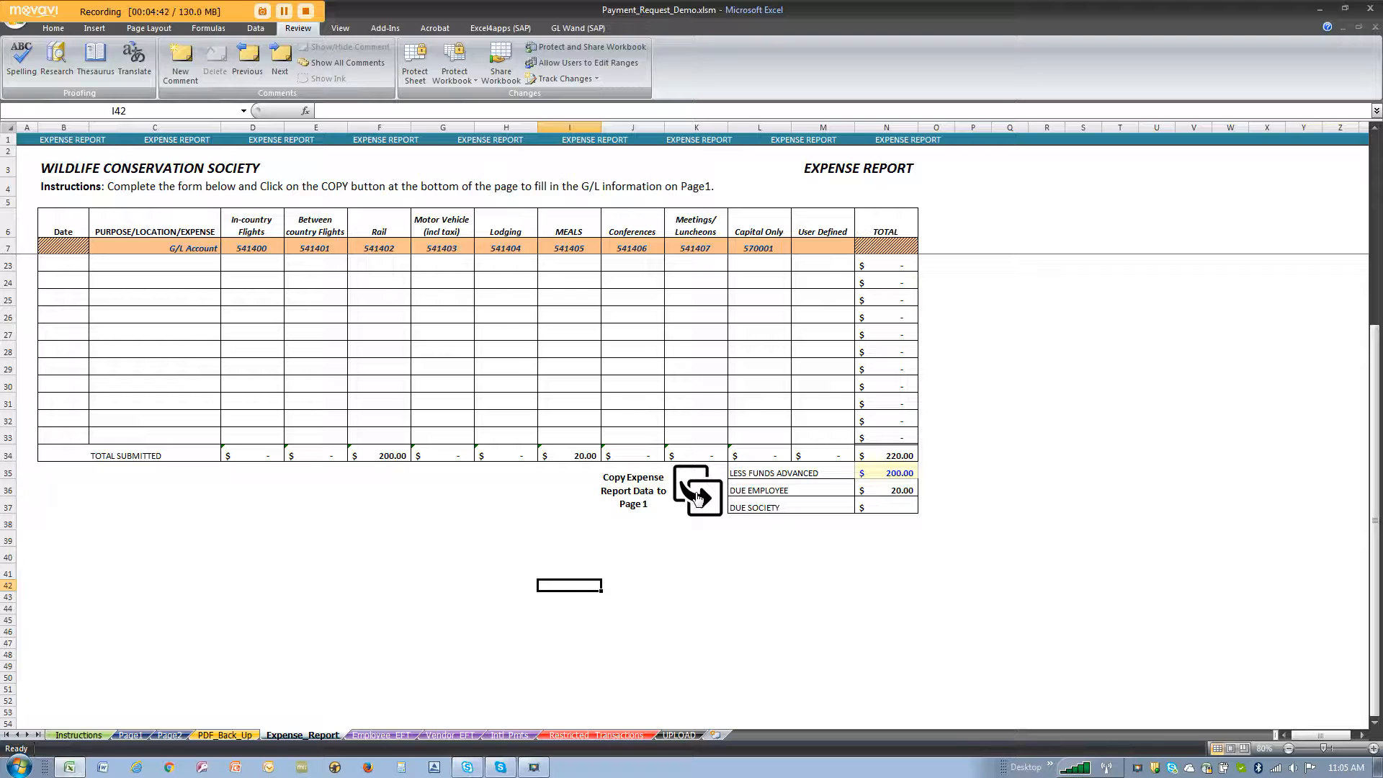
pyautogui.click(698, 496)
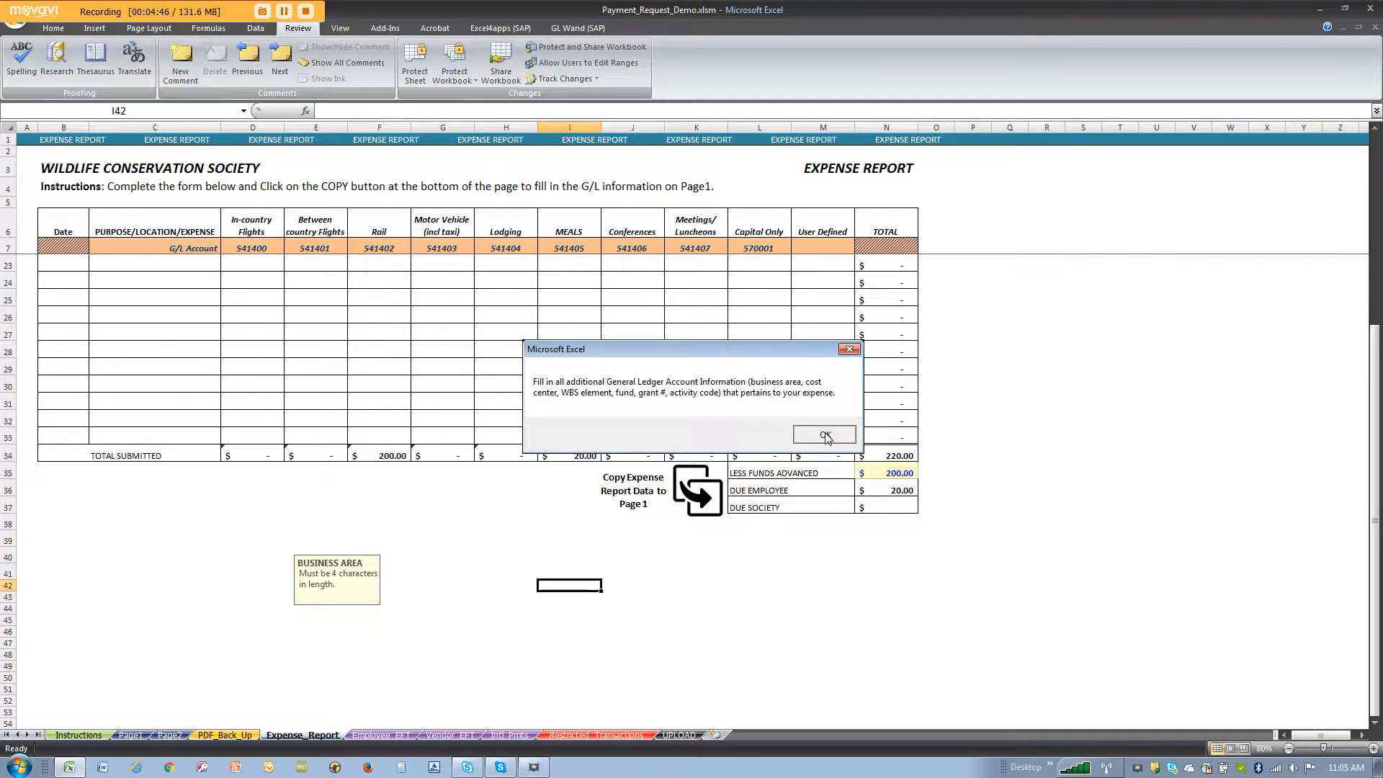
pyautogui.click(825, 434)
pyautogui.click(562, 533)
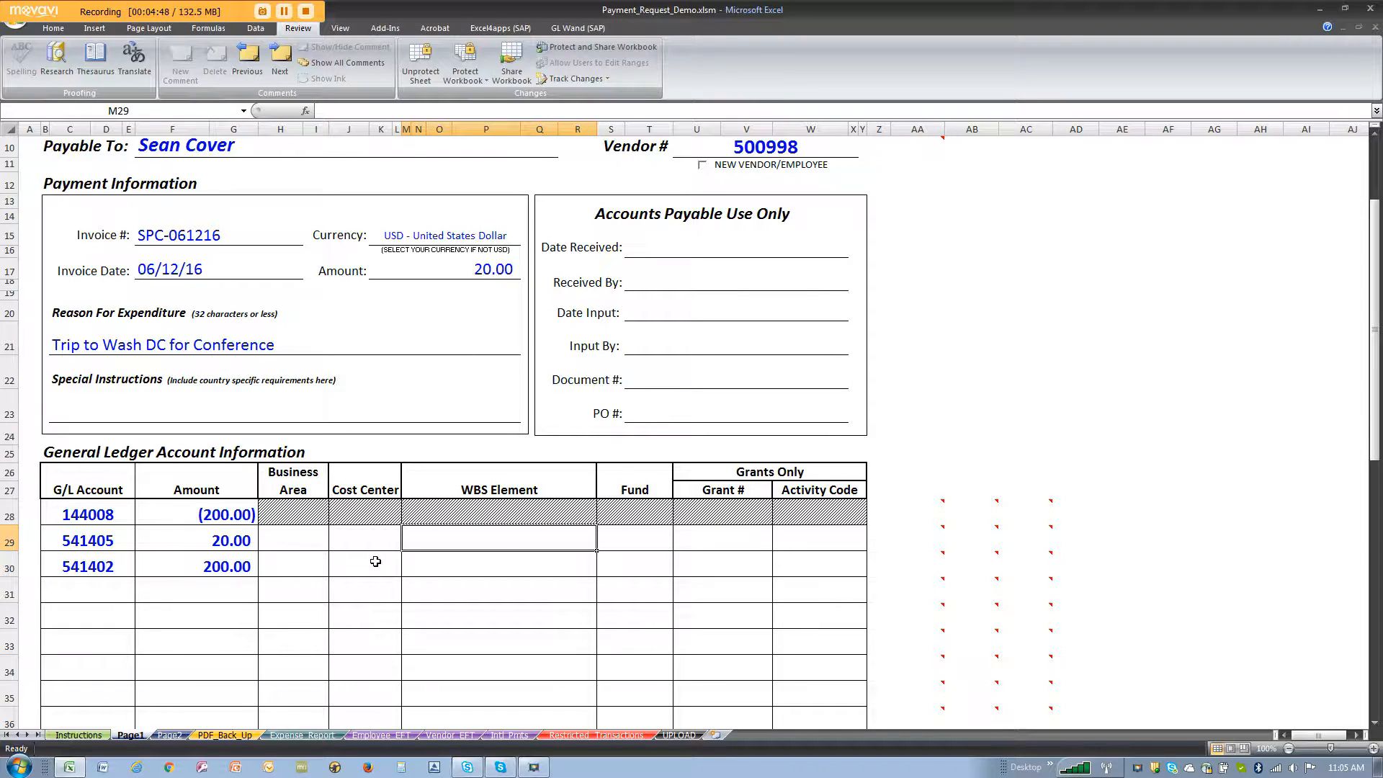
# Enter cost center 110160 for the 541405 and 541402 General Ledger rows on Page1.
pyautogui.moveTo(102, 514); pyautogui.dragTo(796, 574)
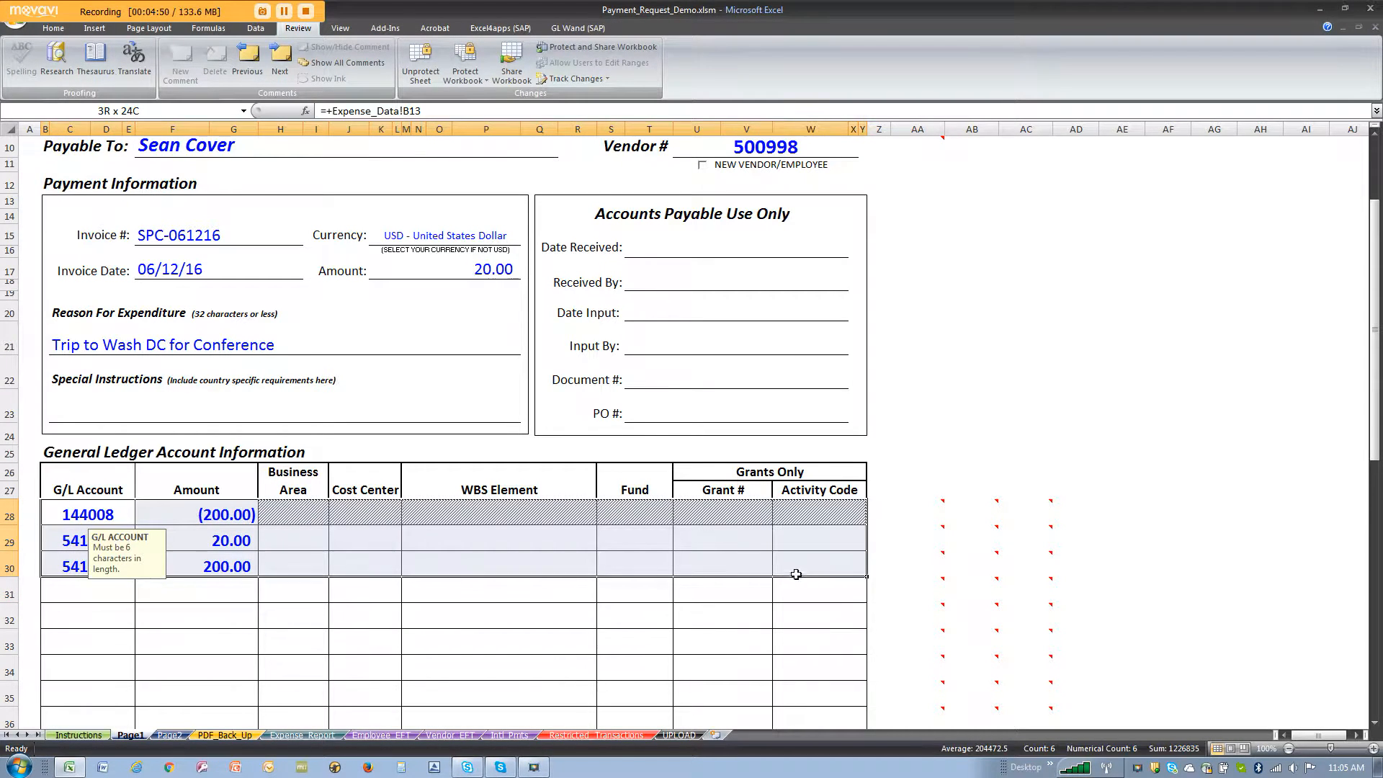
pyautogui.click(746, 561)
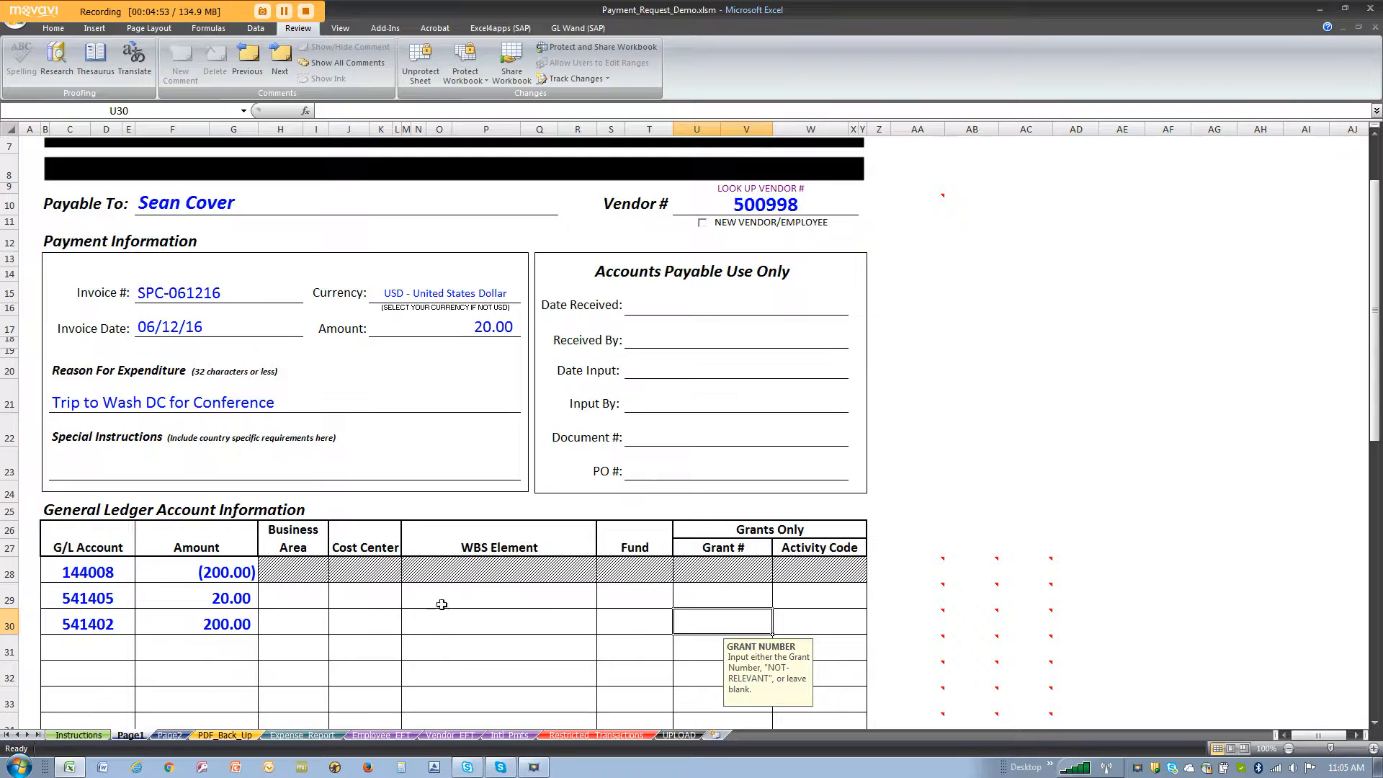
pyautogui.click(105, 577)
pyautogui.click(429, 637)
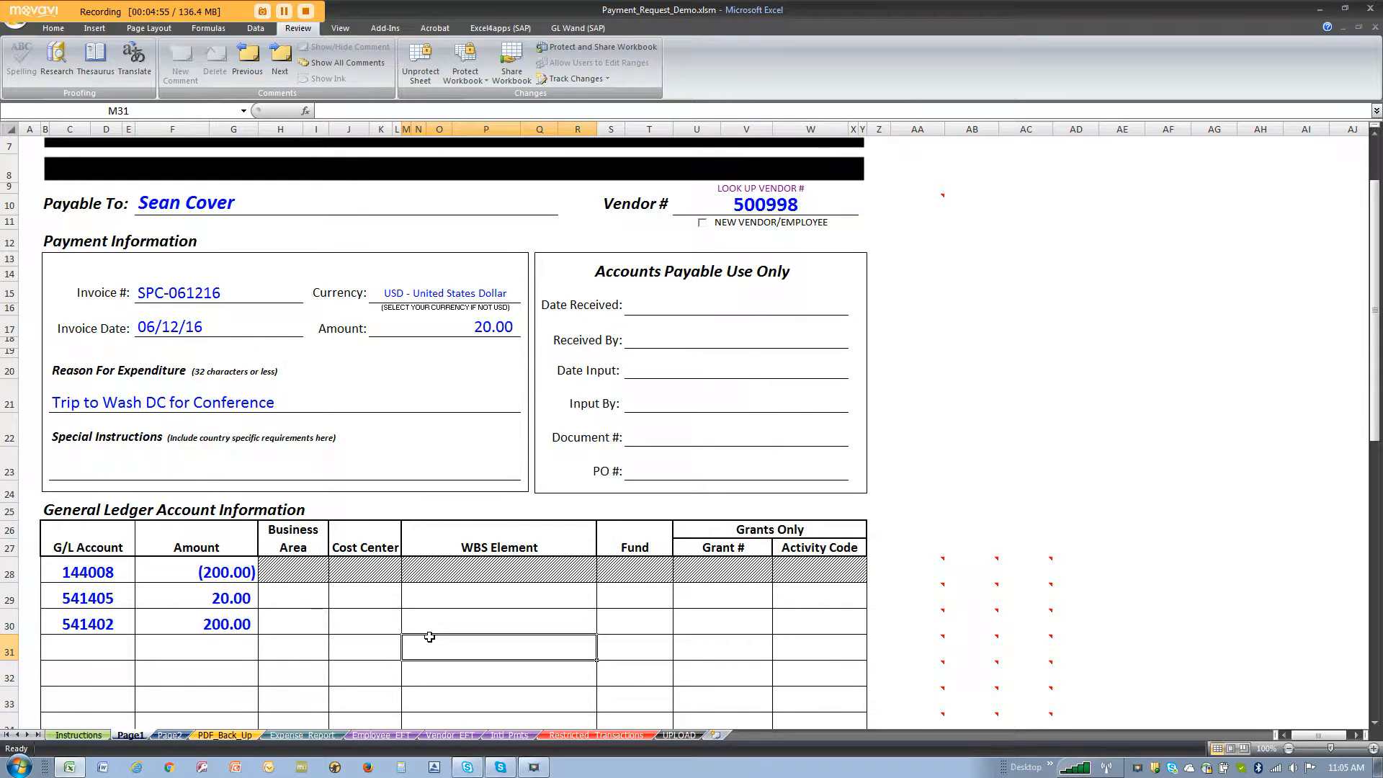
pyautogui.moveTo(87, 604); pyautogui.dragTo(410, 621)
pyautogui.click(373, 603)
pyautogui.write('110')
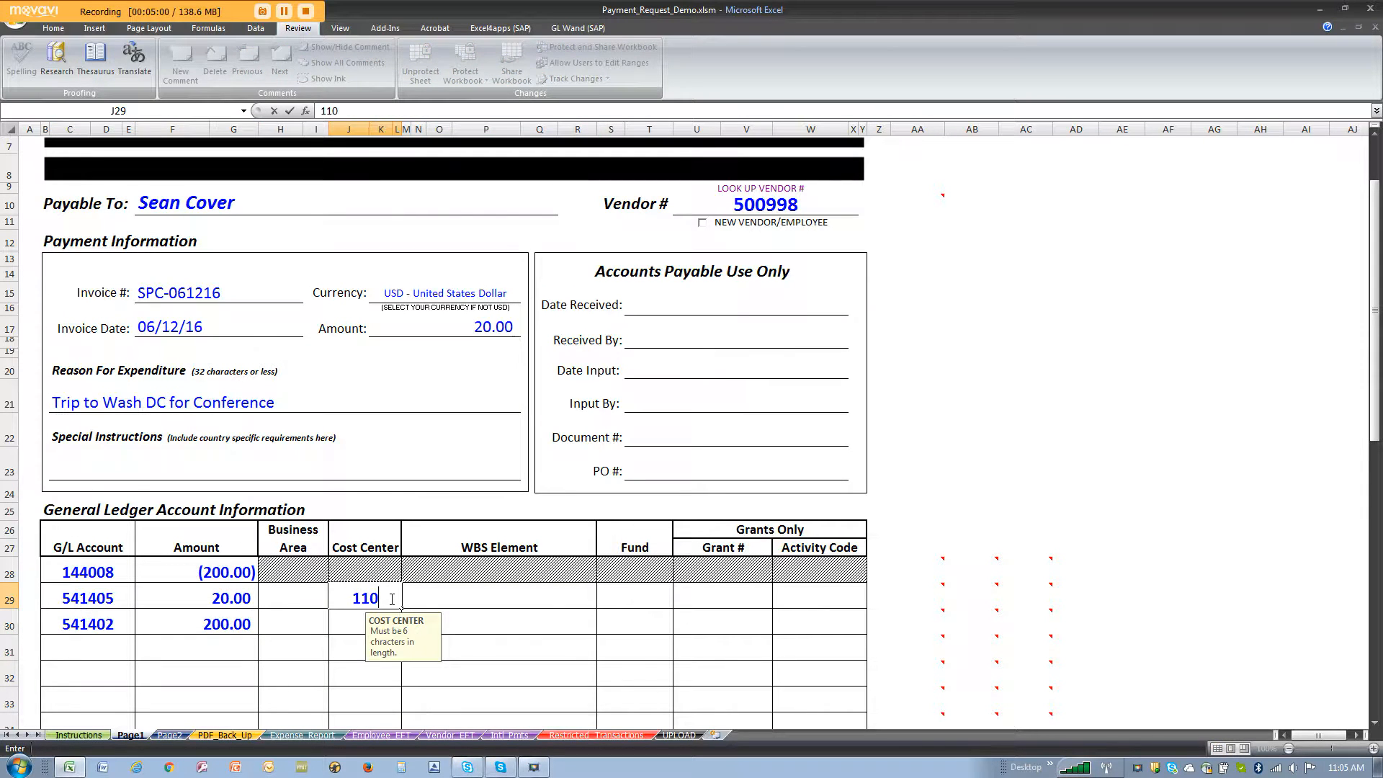
pyautogui.write('160')
pyautogui.press('Return')
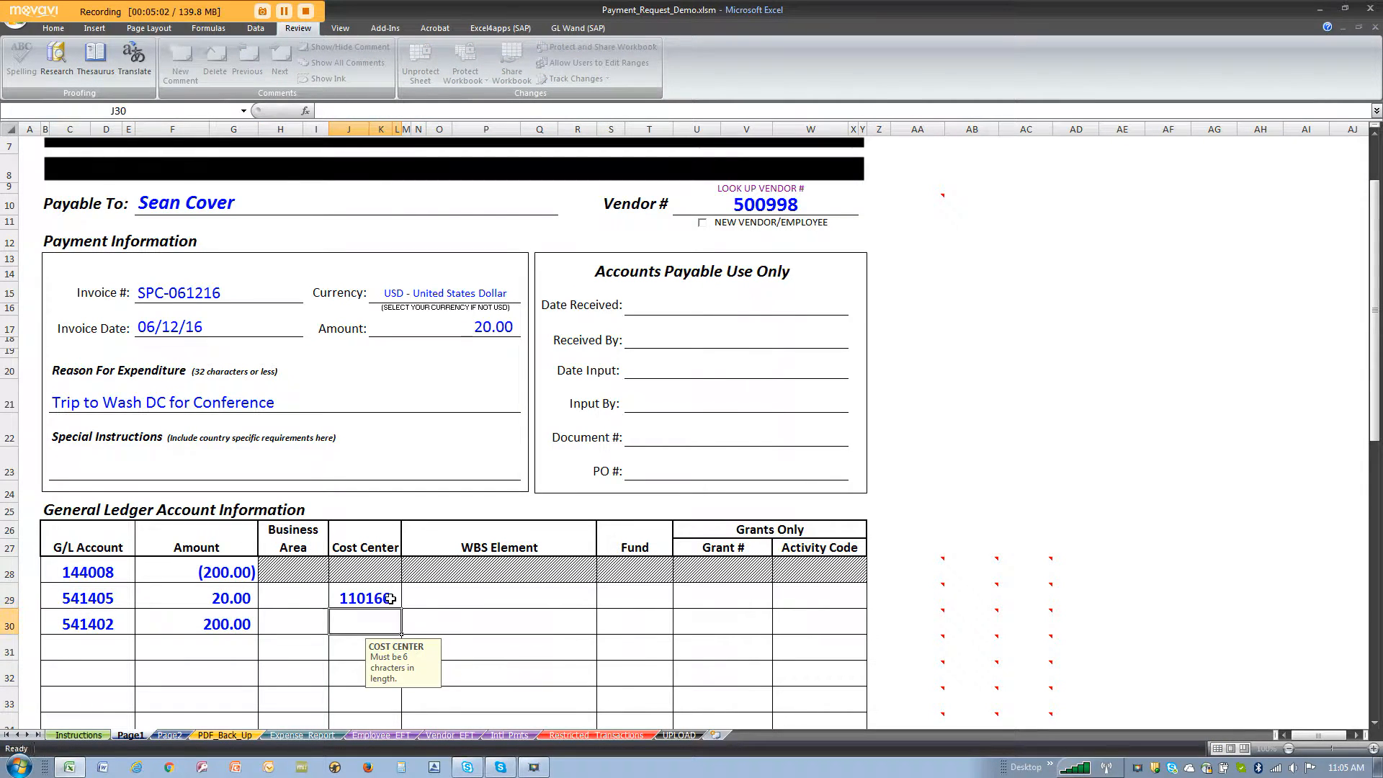
pyautogui.write('110160')
pyautogui.press('Return')
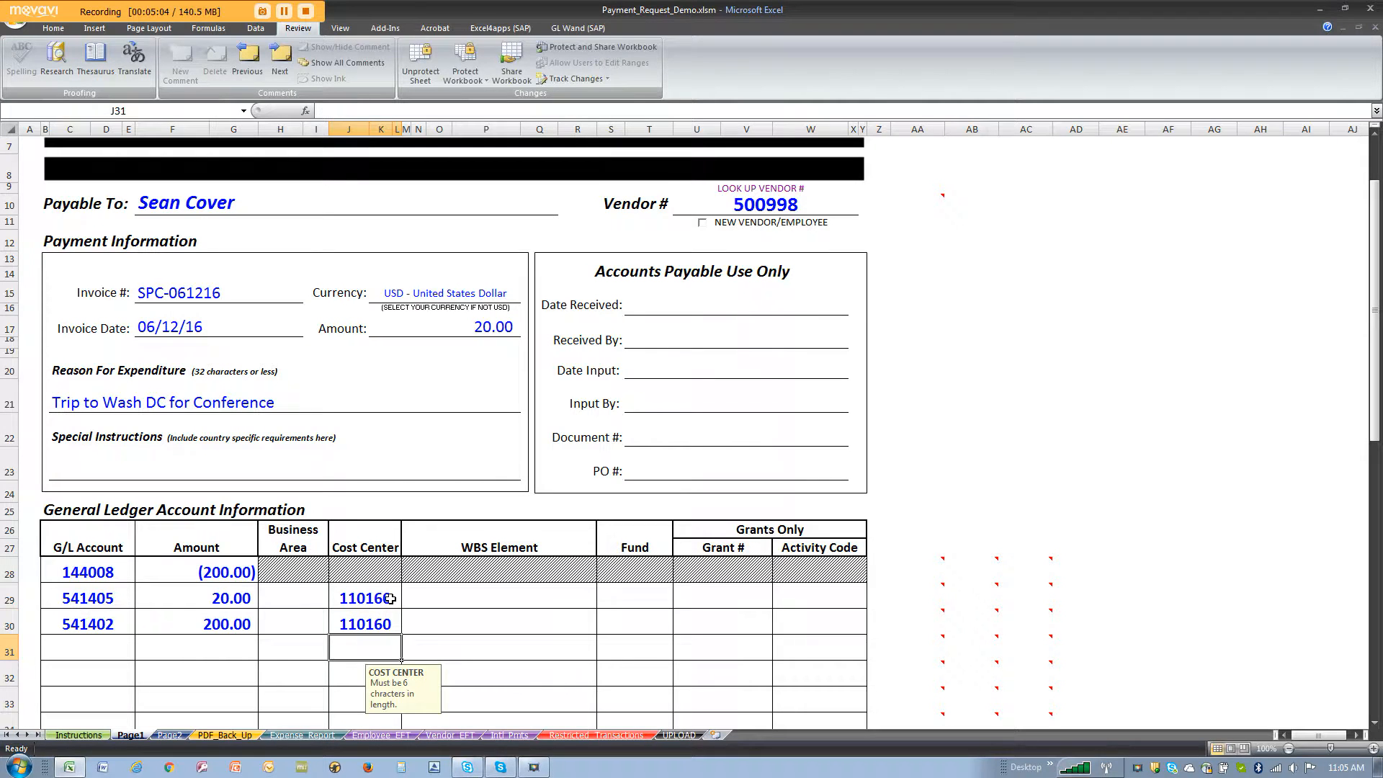
# Review Page1's 144008 advance row, expense rows, invoice amount, total, OFAC checkbox and Requested By signature.
pyautogui.moveTo(857, 574); pyautogui.dragTo(86, 571)
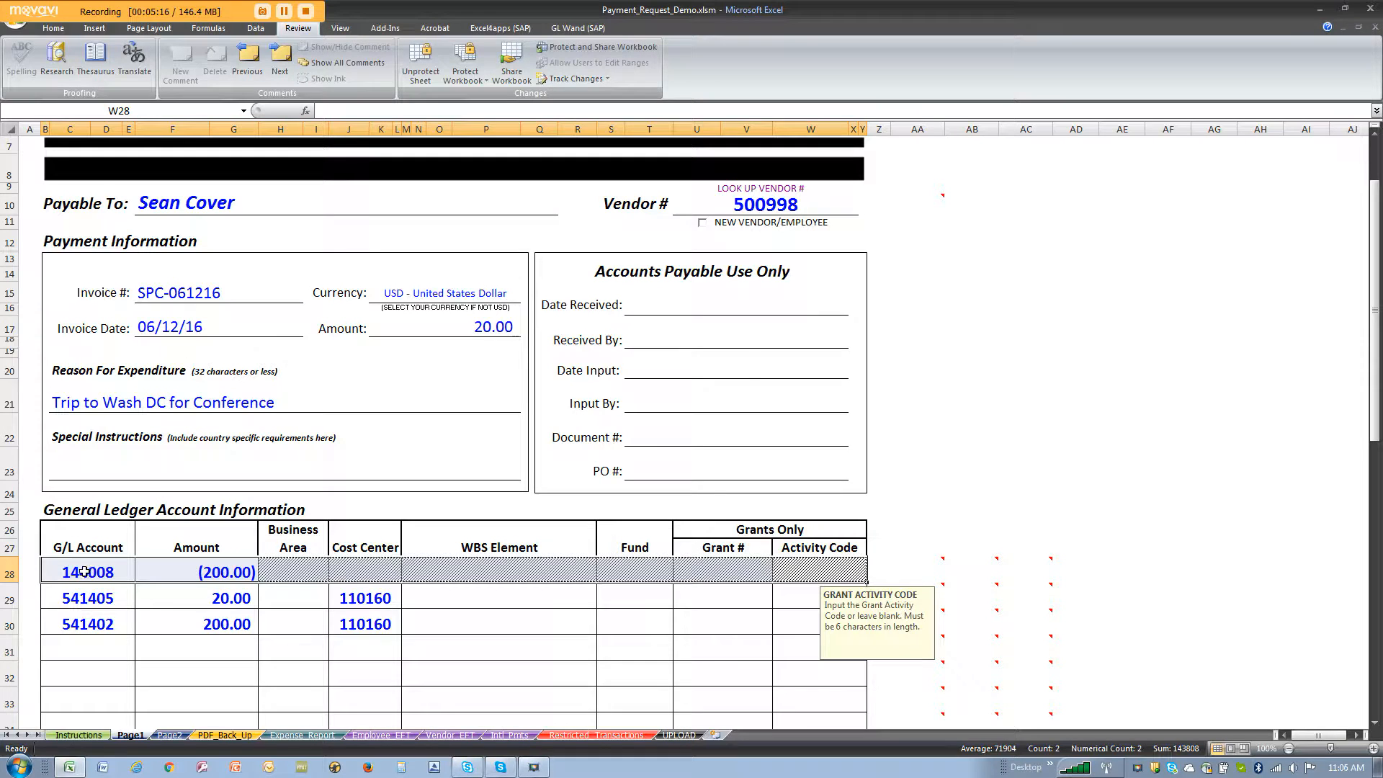
pyautogui.click(86, 571)
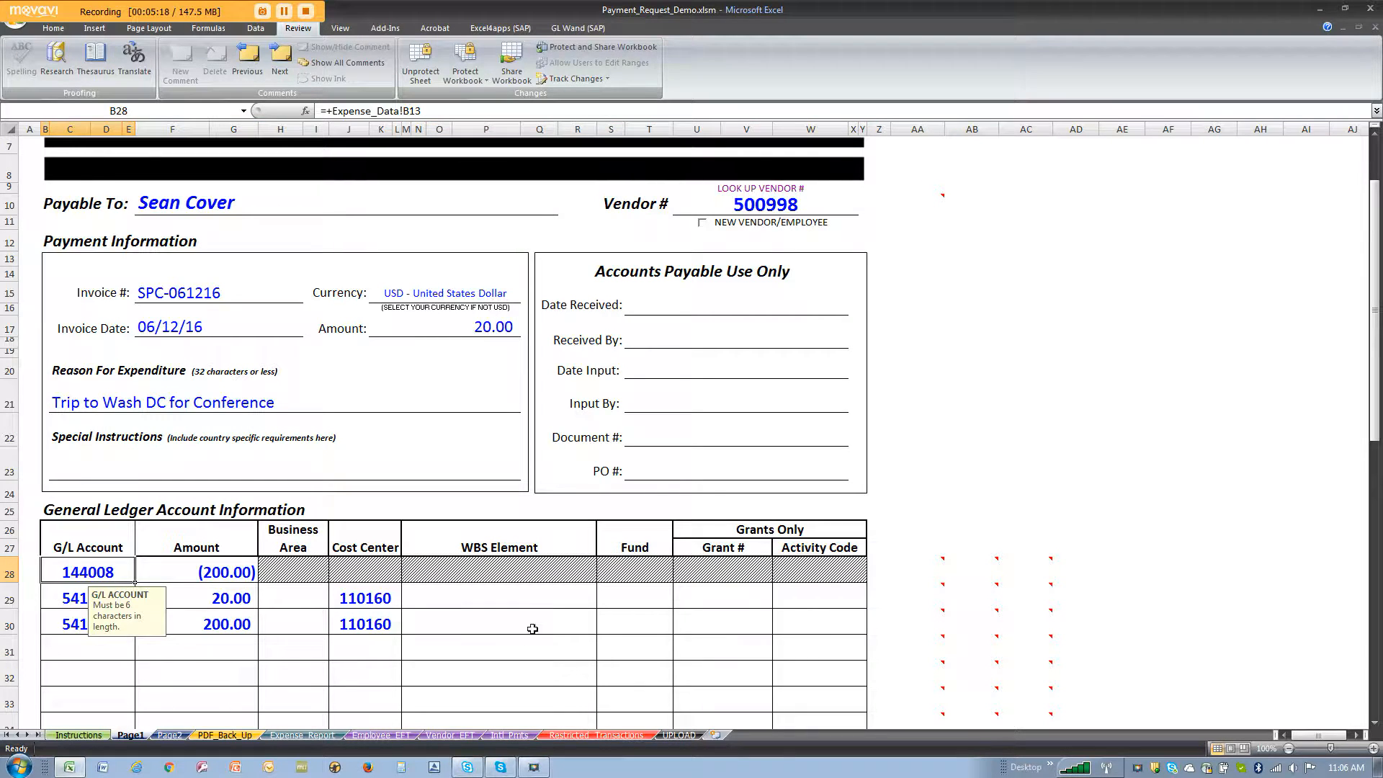
pyautogui.click(469, 571)
pyautogui.click(100, 573)
pyautogui.moveTo(815, 625); pyautogui.dragTo(75, 598)
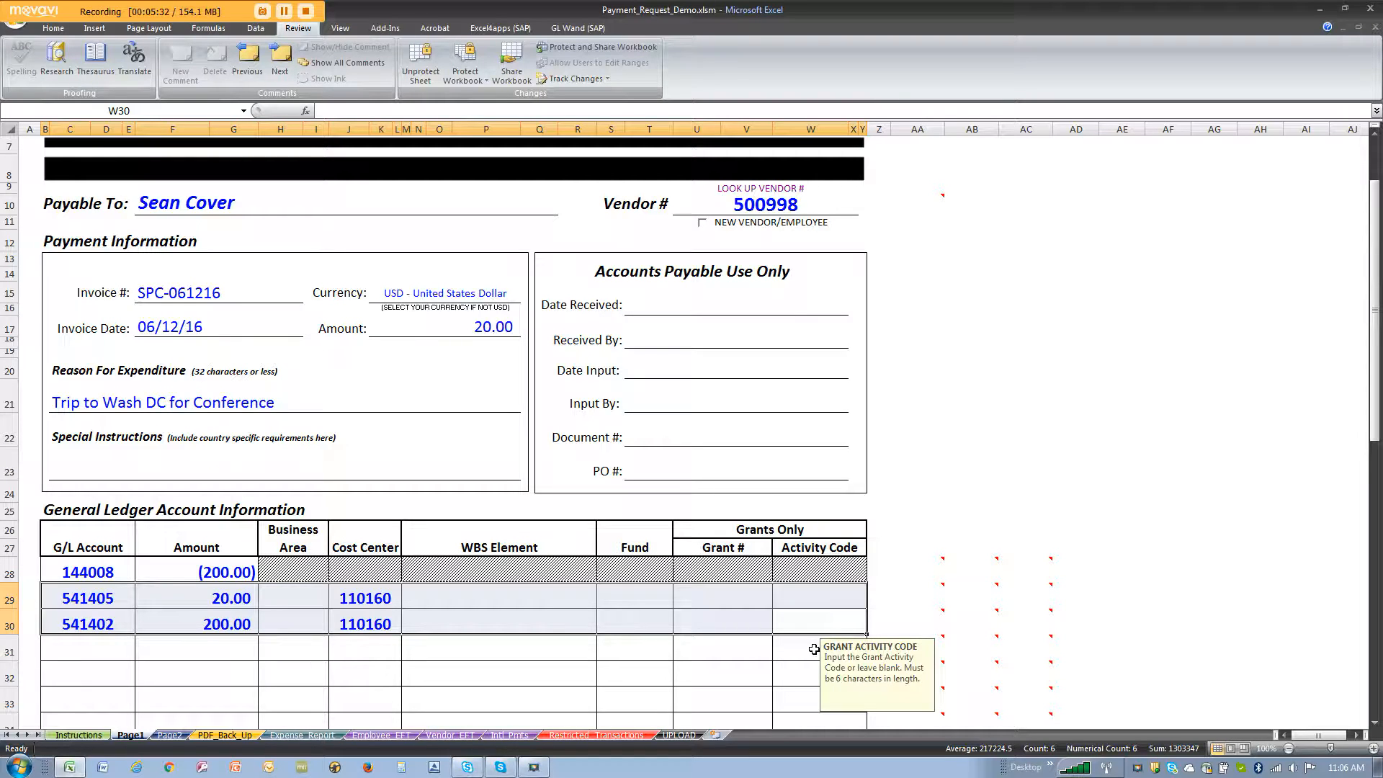
pyautogui.click(497, 326)
pyautogui.scroll(2, 578, 372)
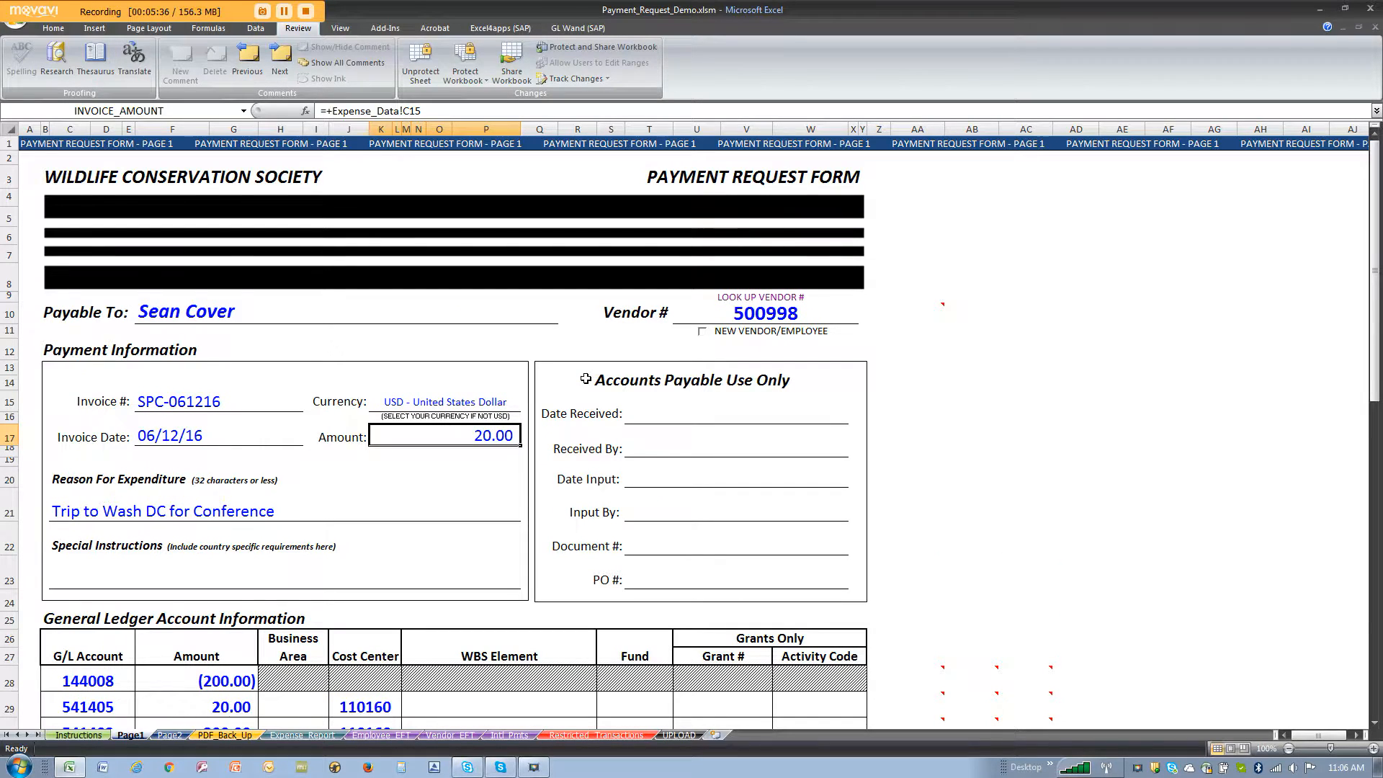
pyautogui.scroll(-13, 585, 378)
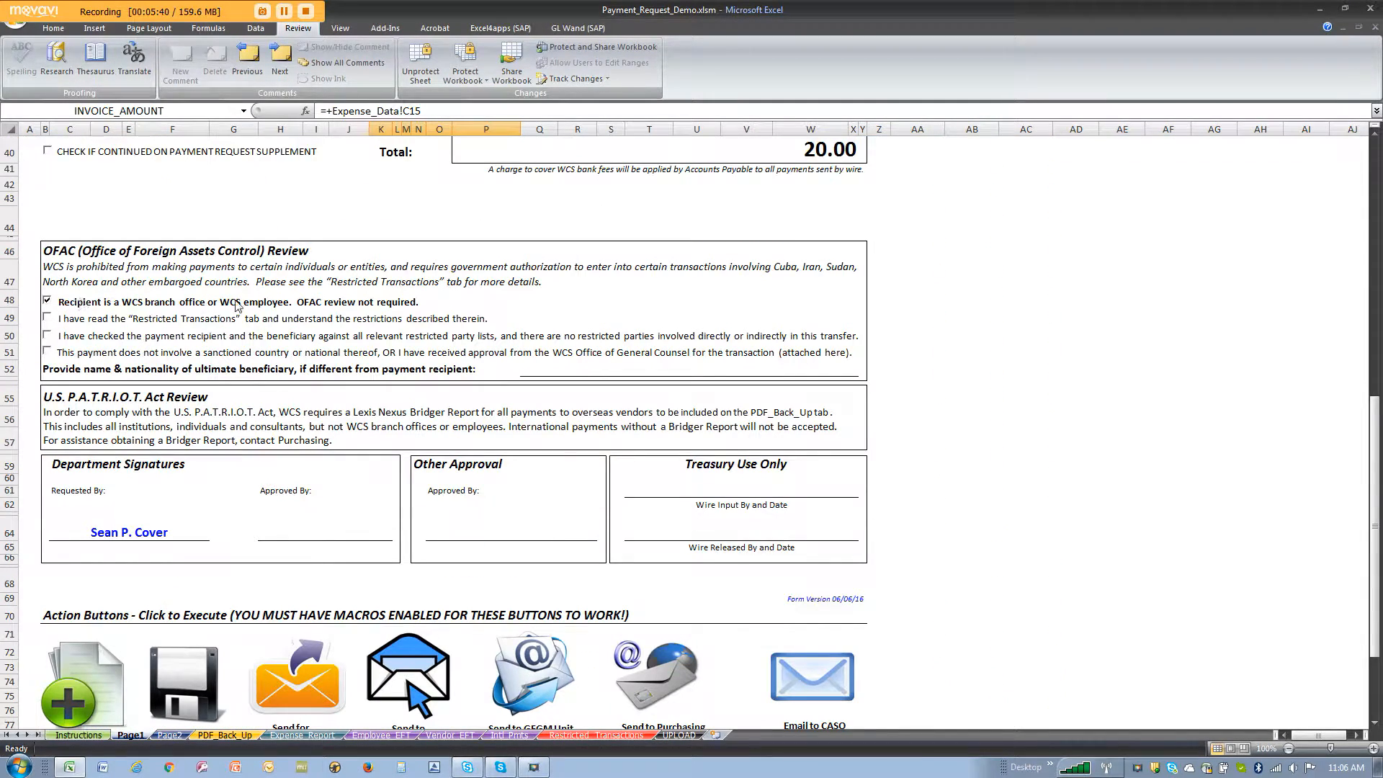
pyautogui.click(130, 524)
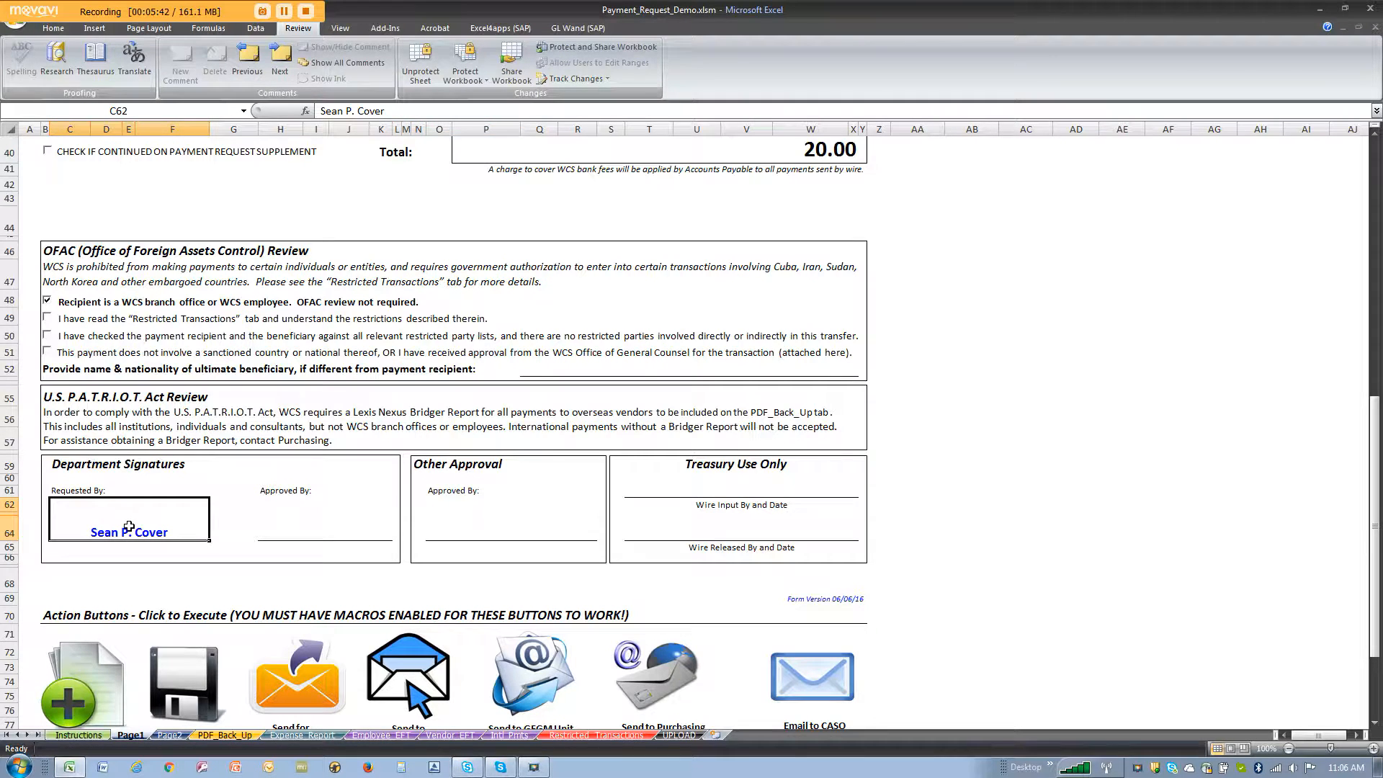
# Save the payment request with the form's Save File action, accepting the reminder about save prompts.
pyautogui.scroll(-4, 180, 515)
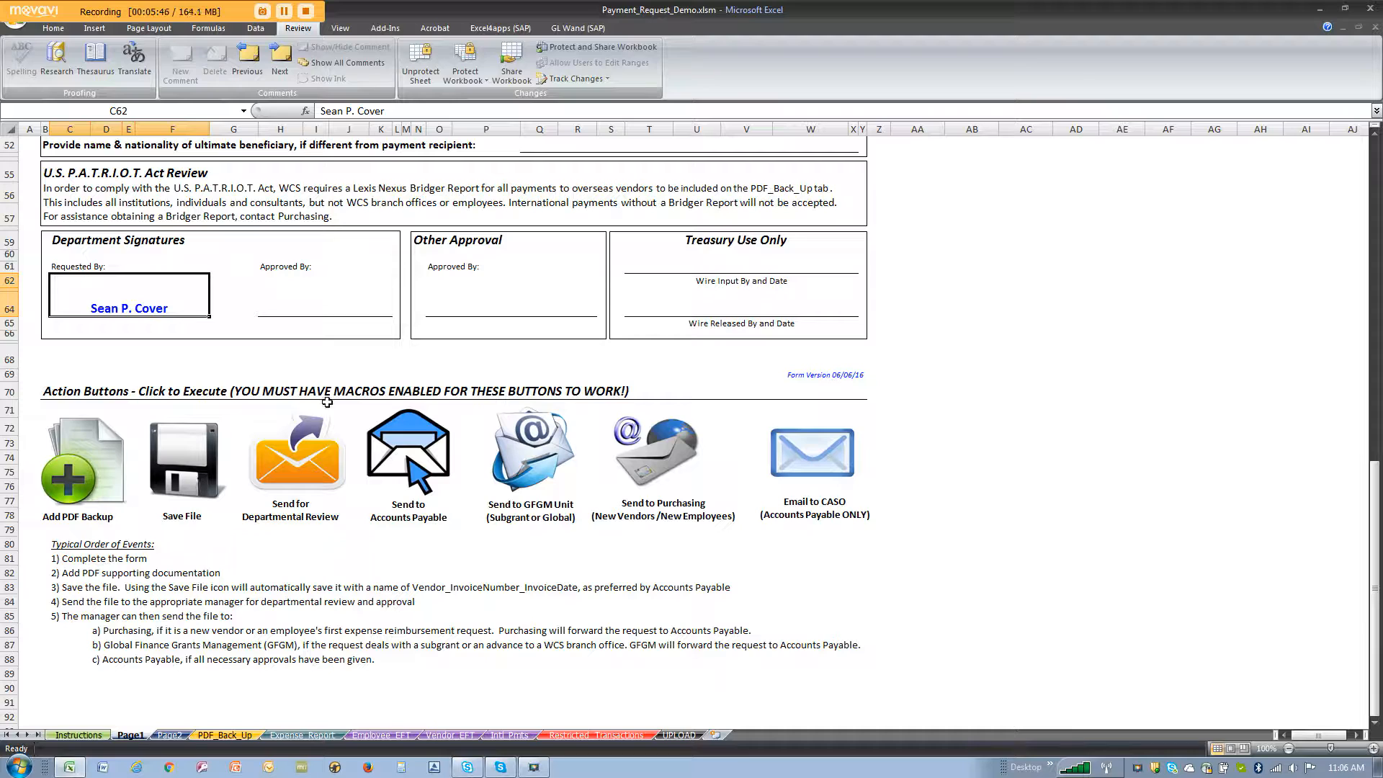
pyautogui.click(183, 473)
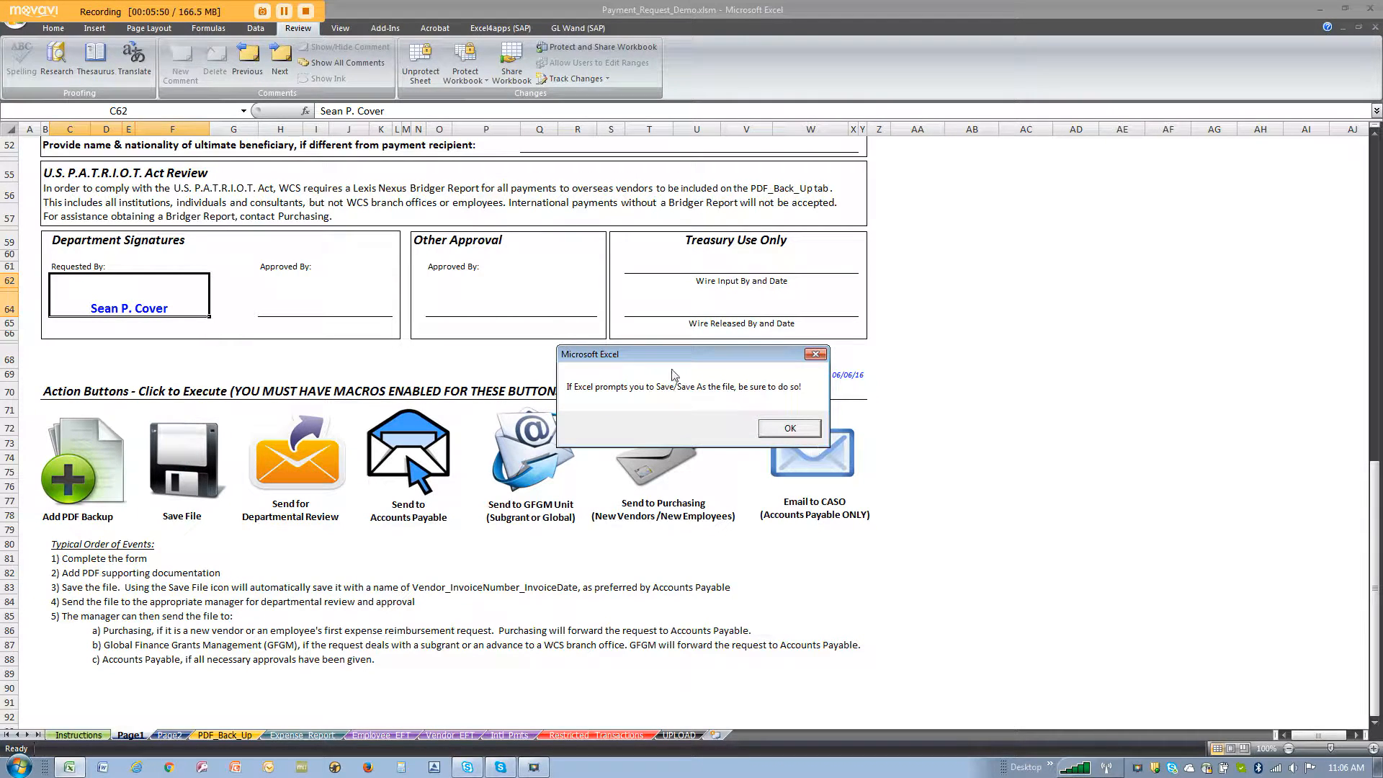
pyautogui.click(798, 429)
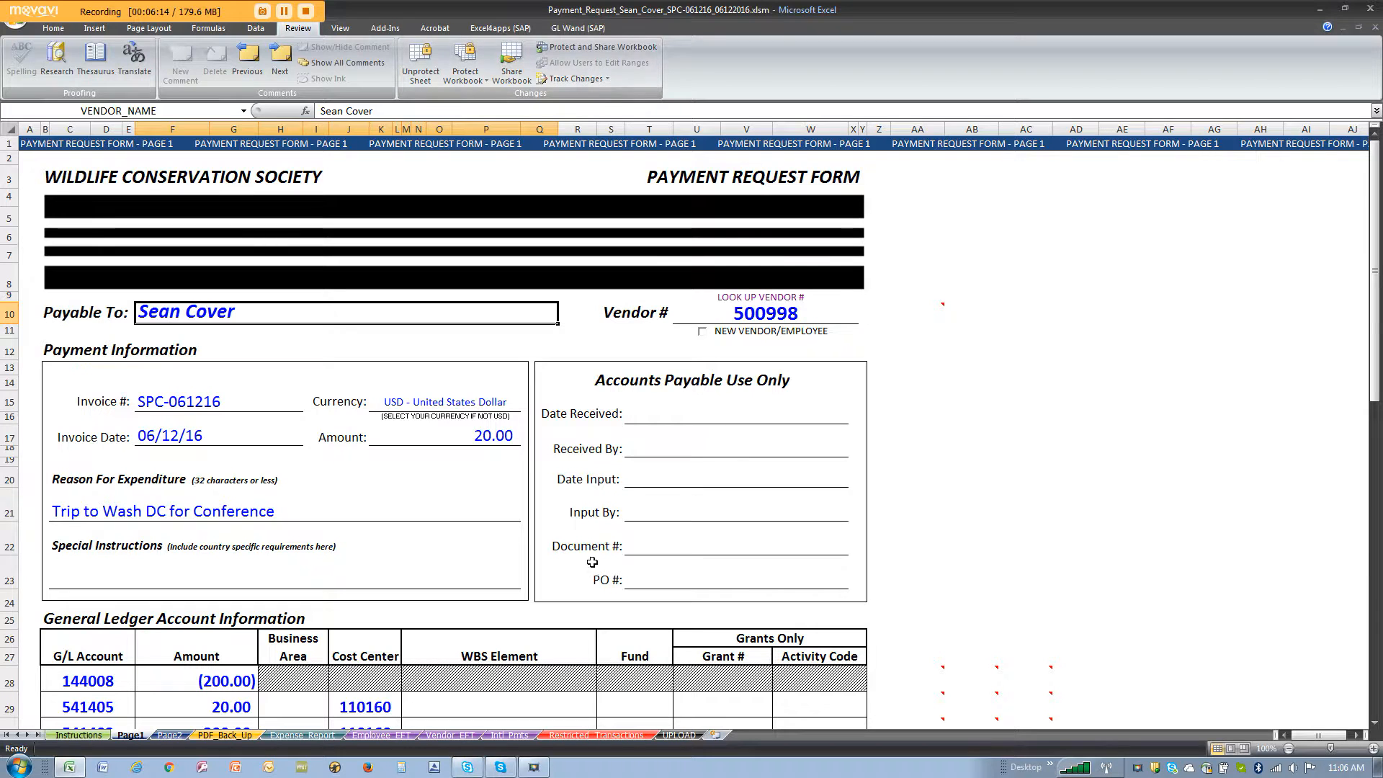
# Clear the three filled General Ledger rows and the invoice amount on Page1.
pyautogui.scroll(-2, 339, 692)
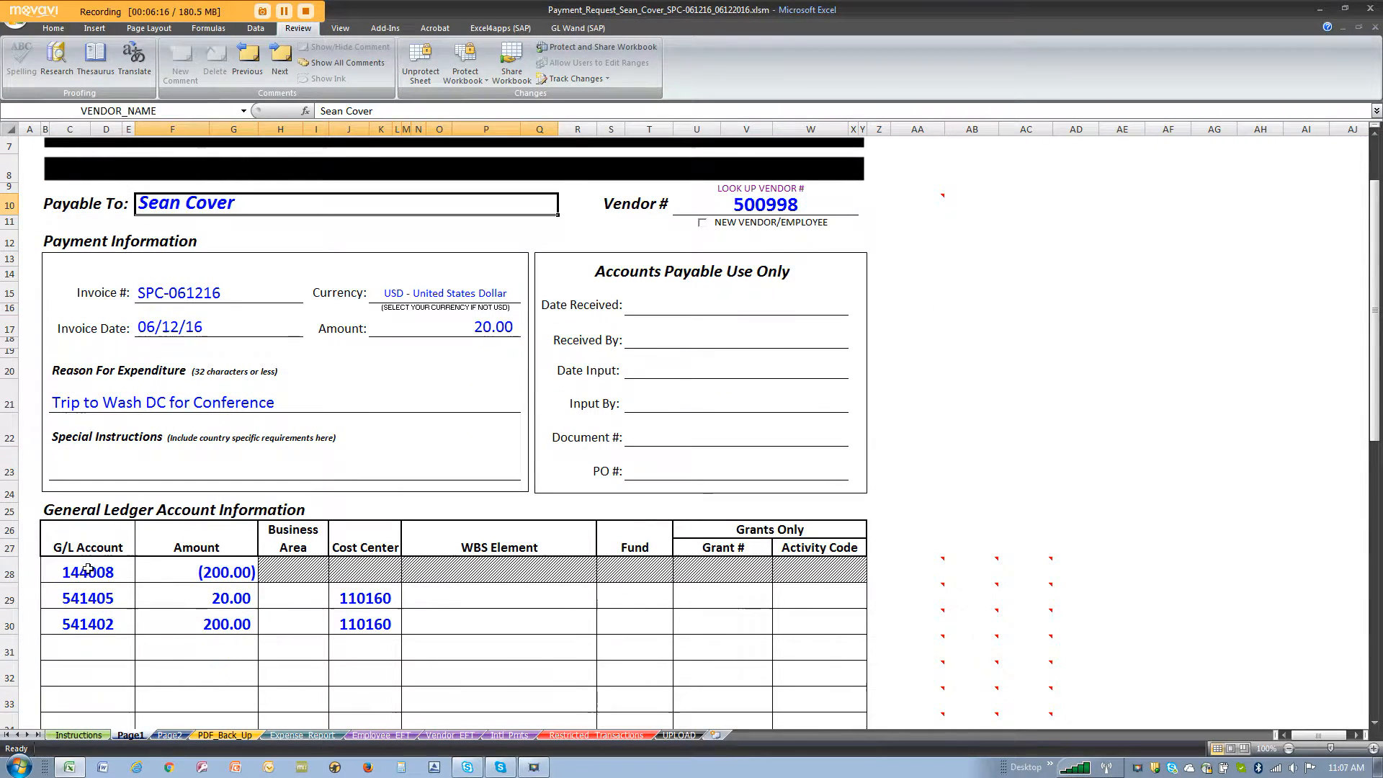
pyautogui.moveTo(87, 569)
pyautogui.mouseDown()
pyautogui.moveTo(906, 609)
pyautogui.moveTo(851, 624)
pyautogui.mouseUp()
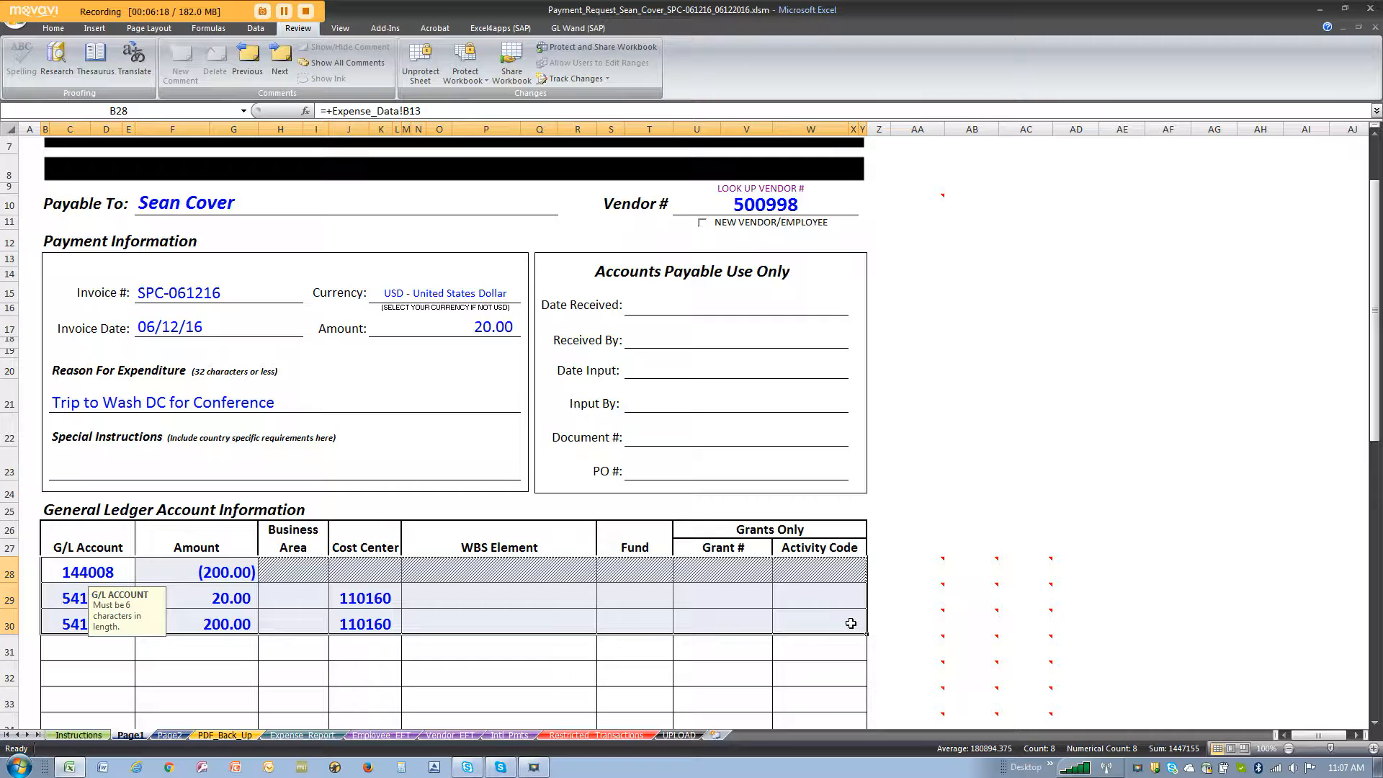
pyautogui.press('Delete')
pyautogui.click(496, 326)
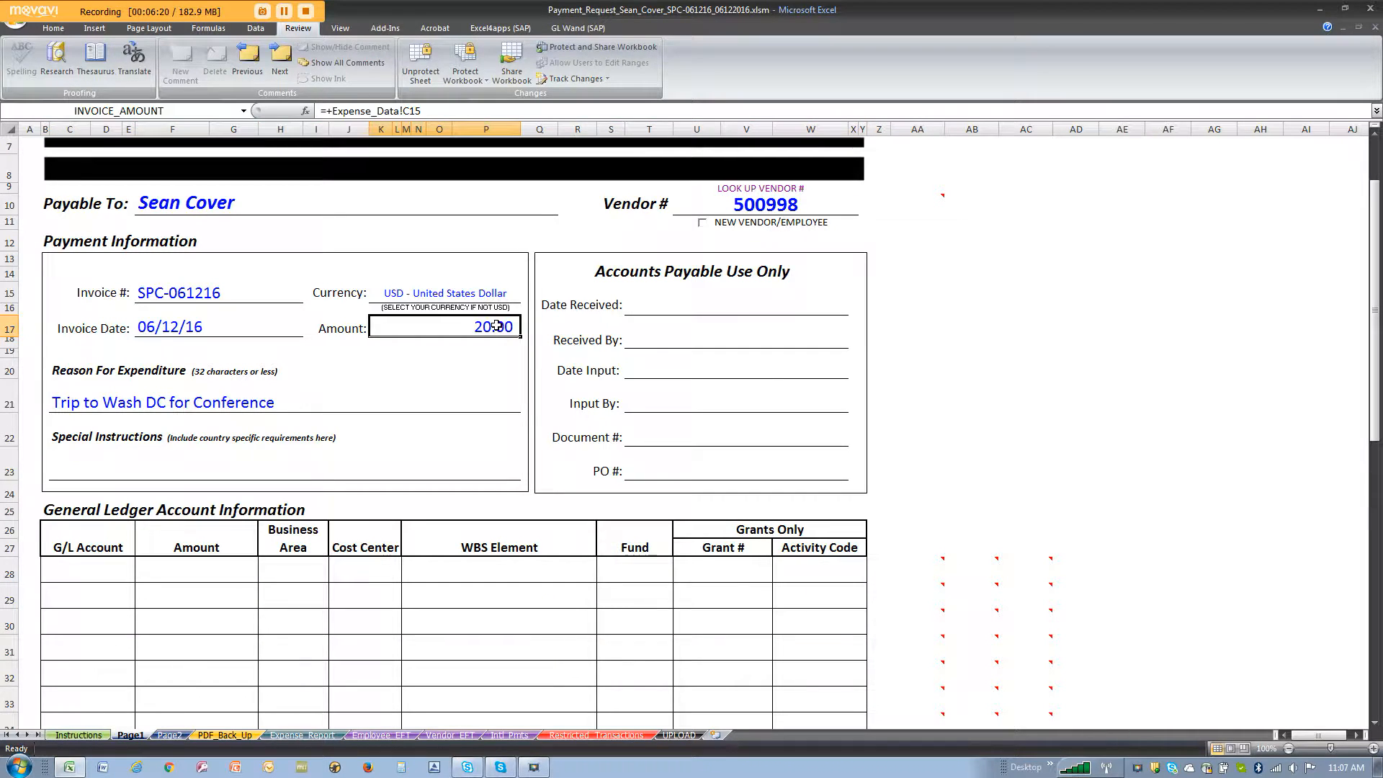
pyautogui.press('Delete')
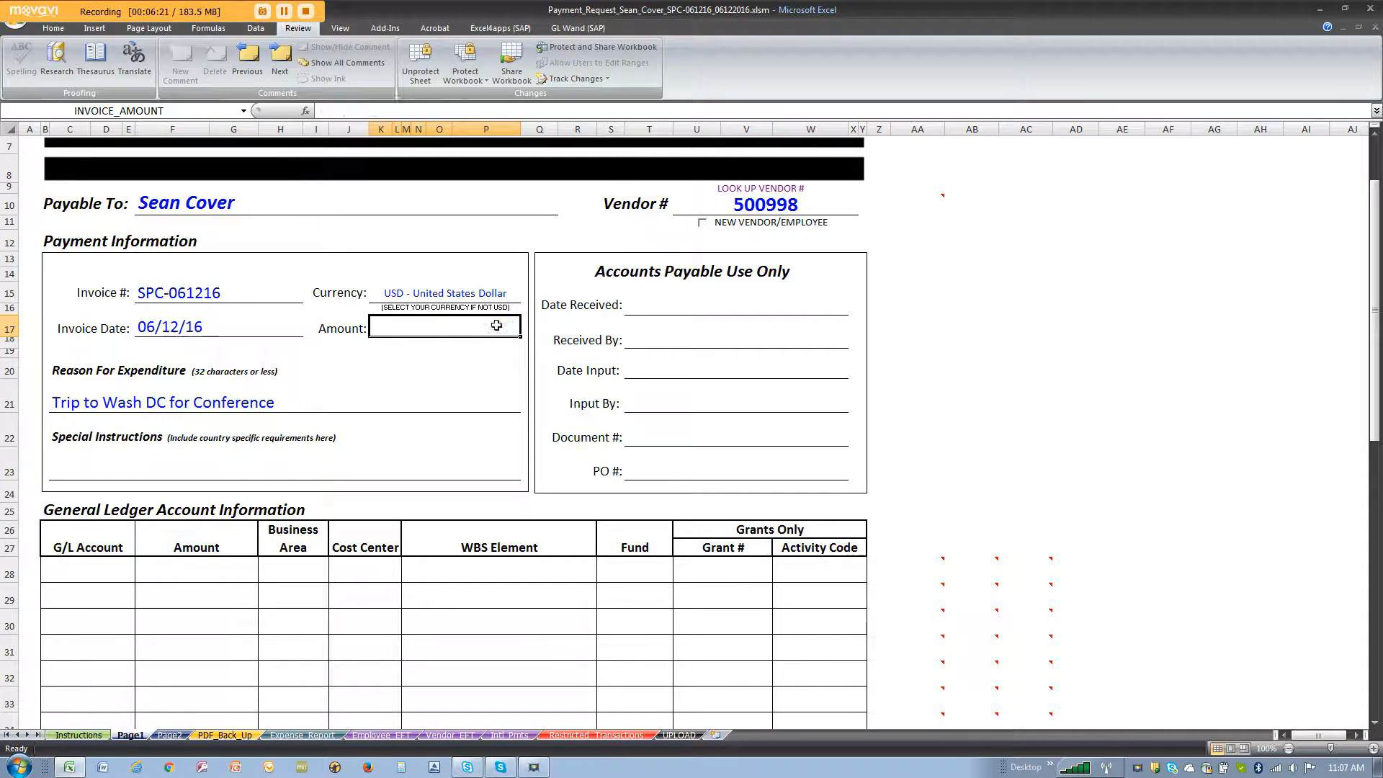
# Set Less Funds Advanced to 500 on the Expense_Report sheet.
pyautogui.click(320, 735)
pyautogui.click(904, 473)
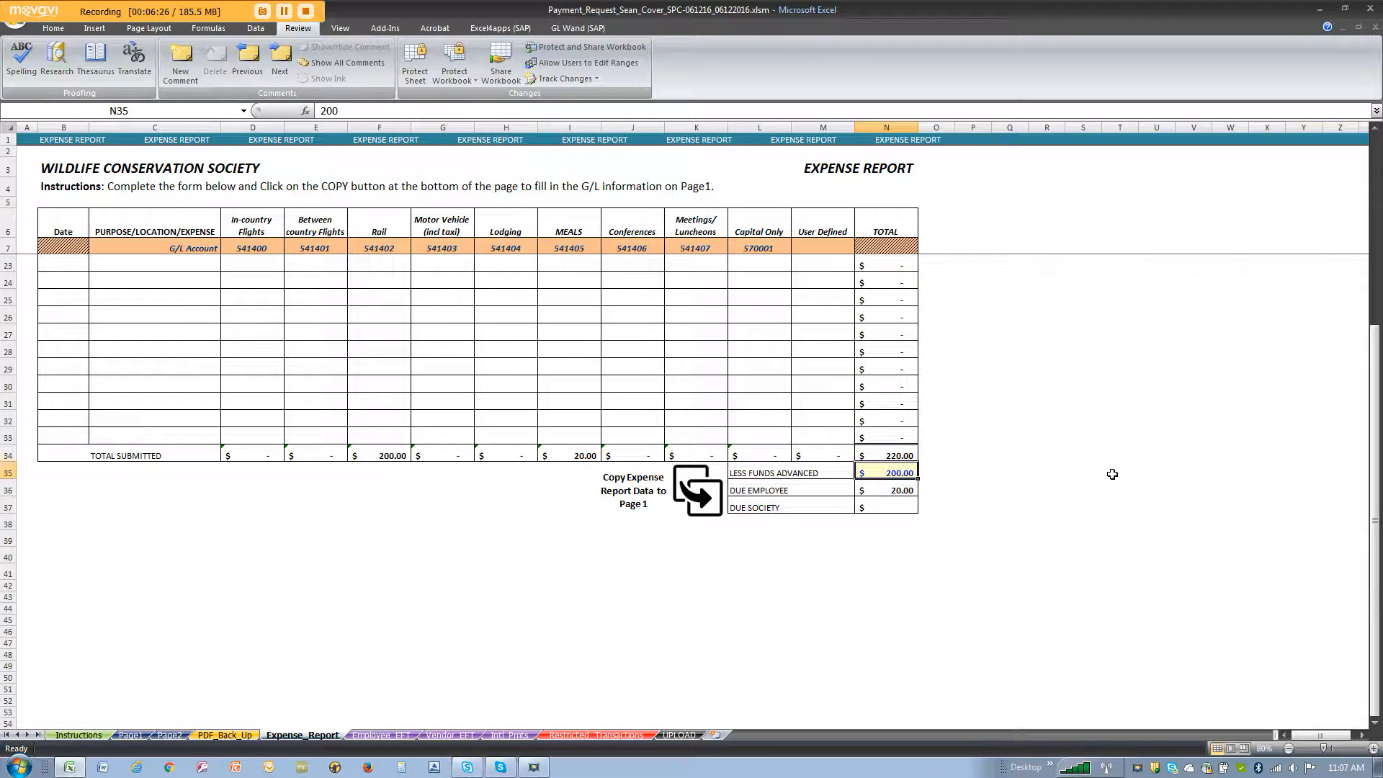
pyautogui.write('5000')
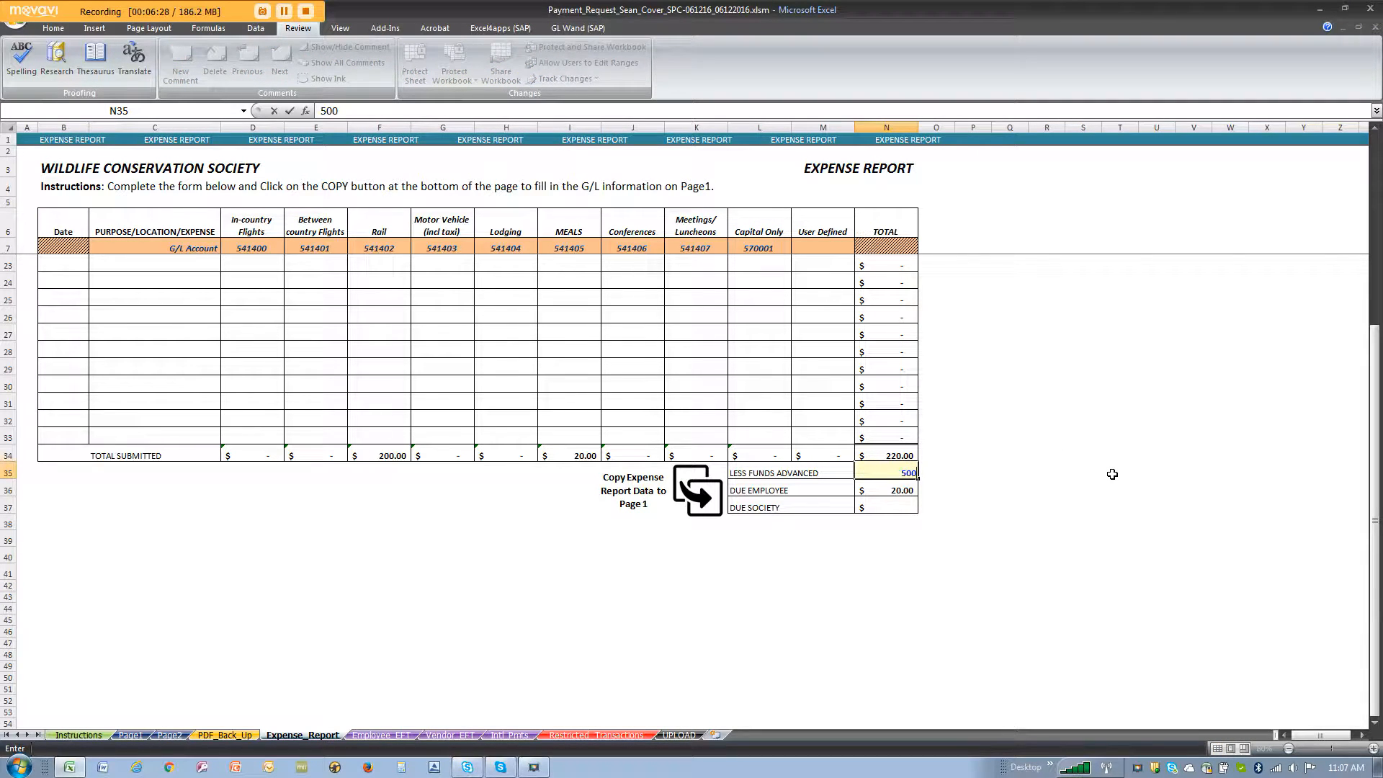
pyautogui.press('Return')
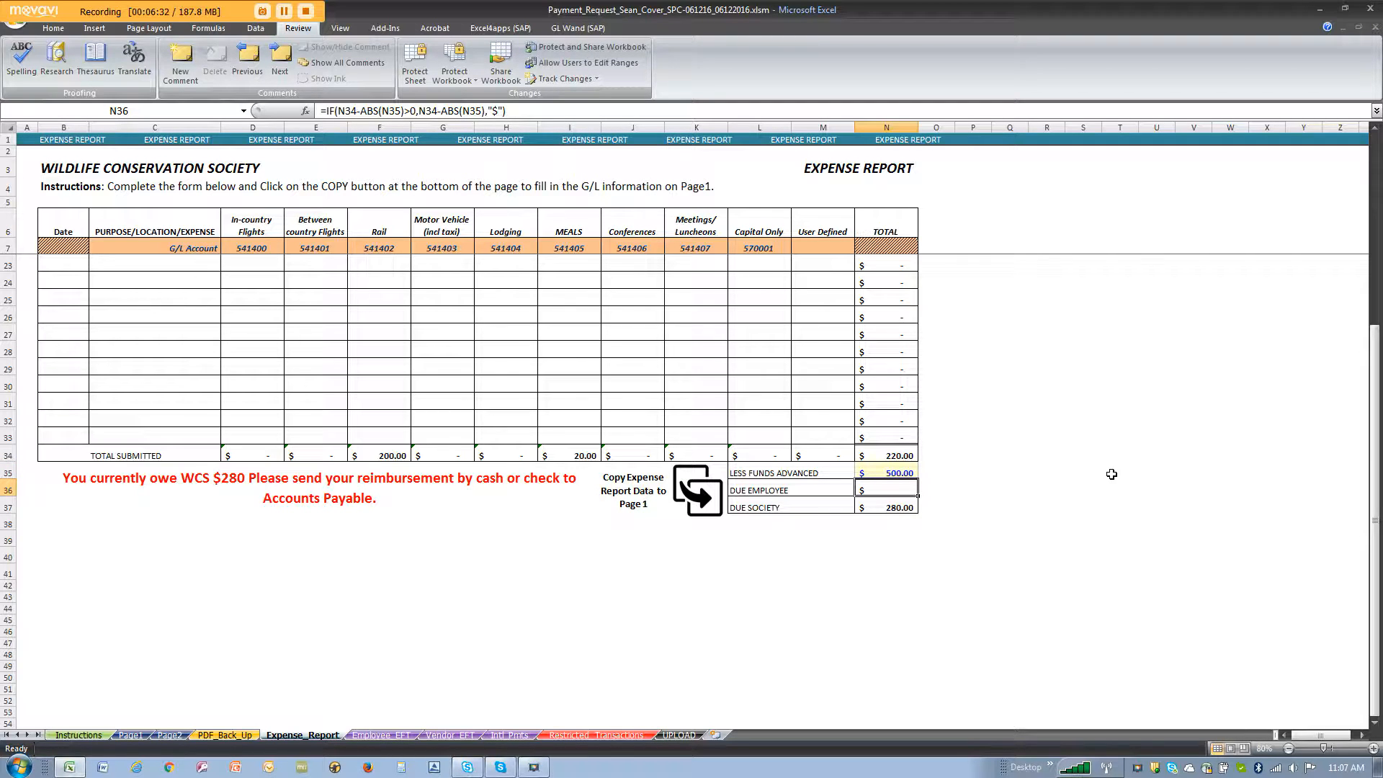
# Check the Due Society amount and reimbursement notice, and copy the expense report data to Page1 again, acknowledging the reminder.
pyautogui.click(898, 472)
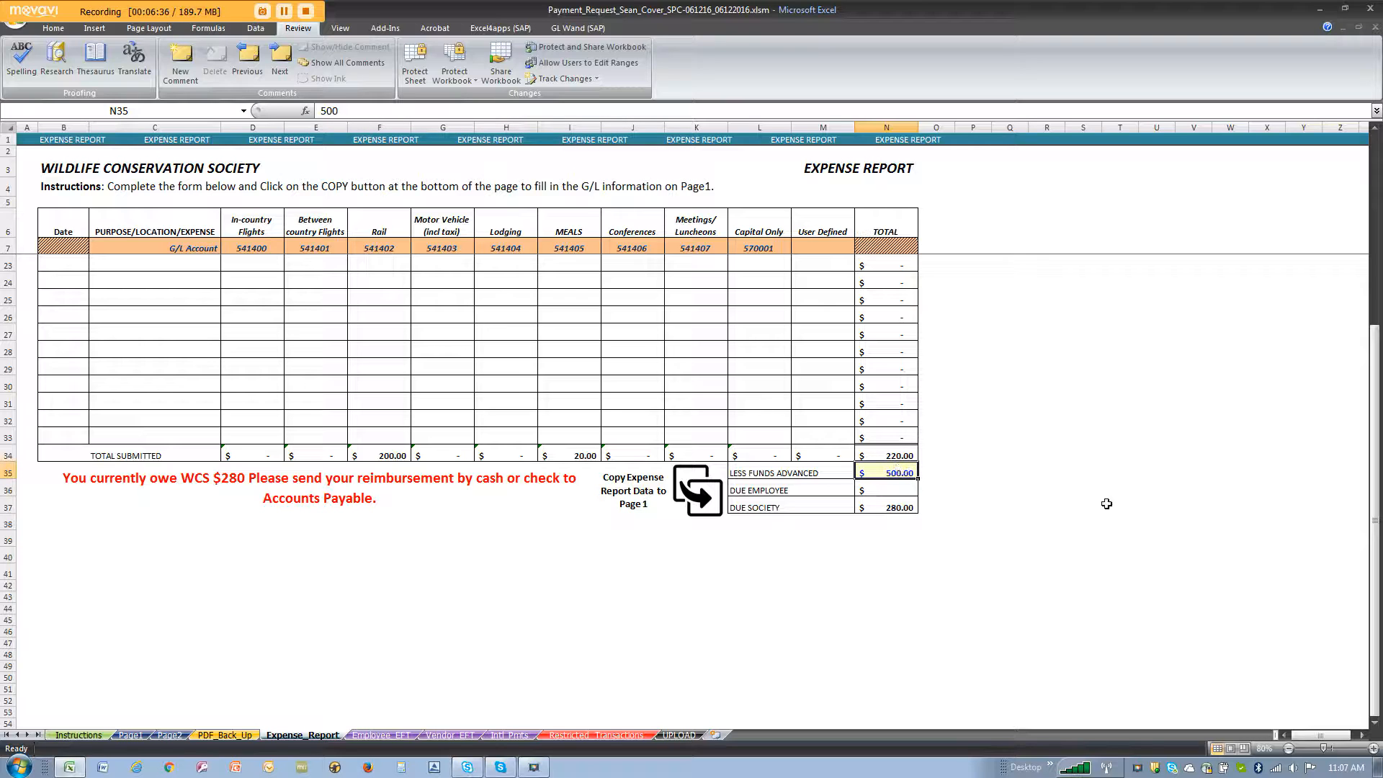
pyautogui.click(890, 504)
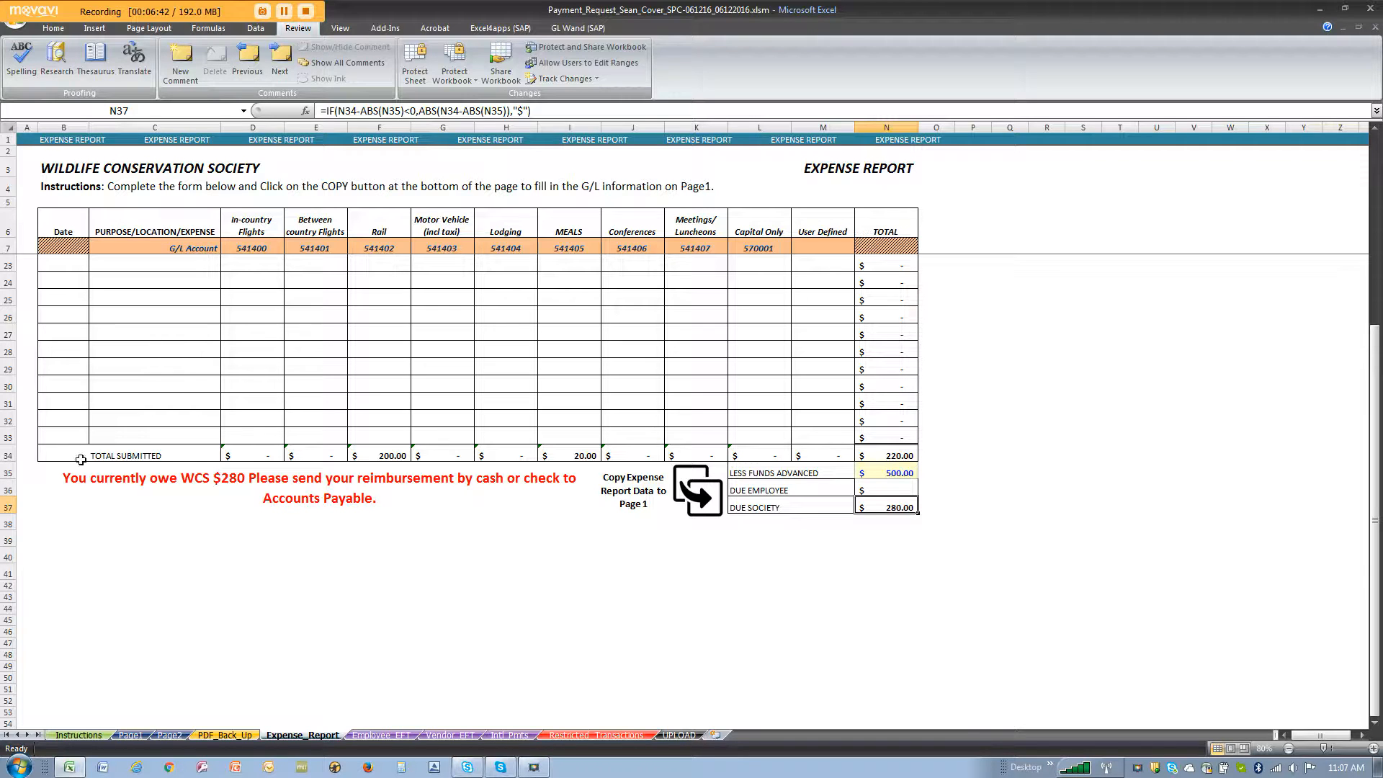
pyautogui.click(91, 479)
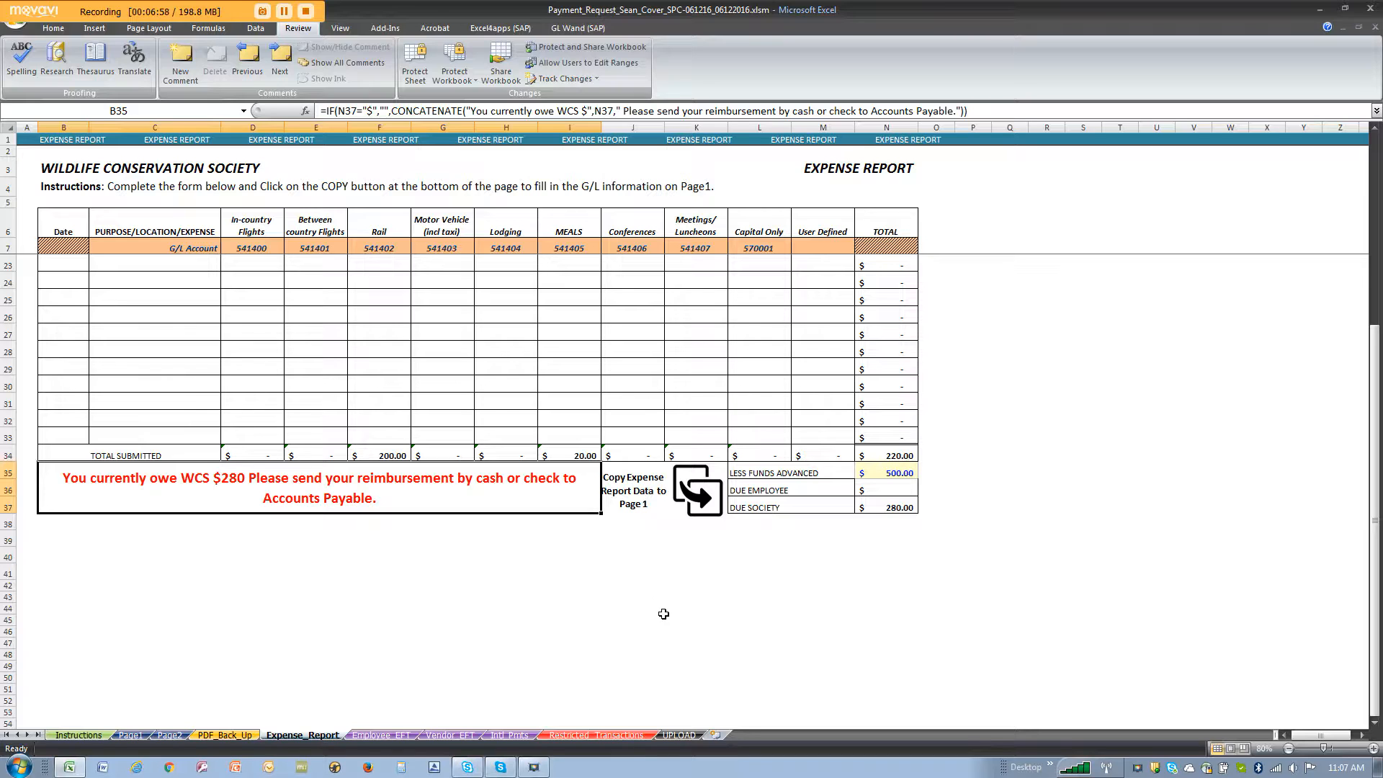
pyautogui.scroll(5, 504, 378)
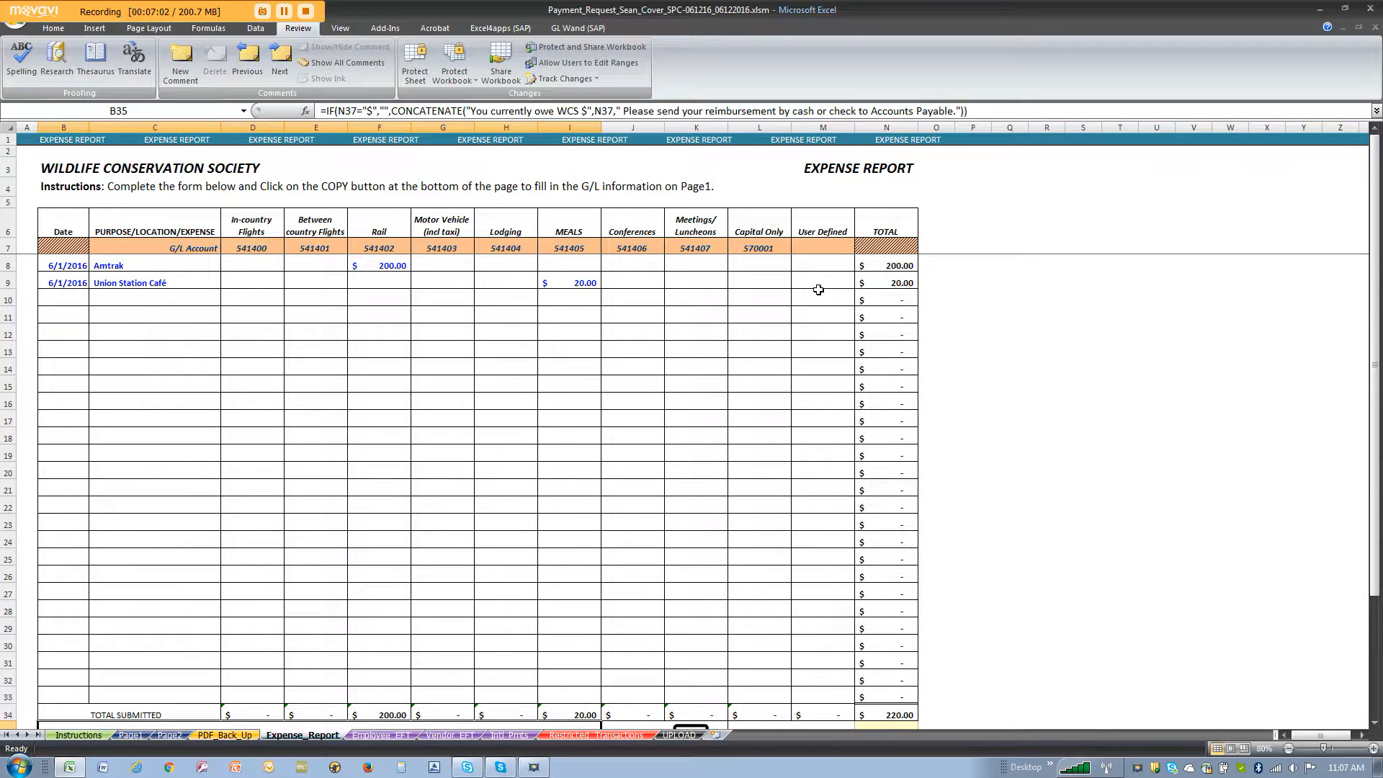
pyautogui.scroll(-5, 818, 290)
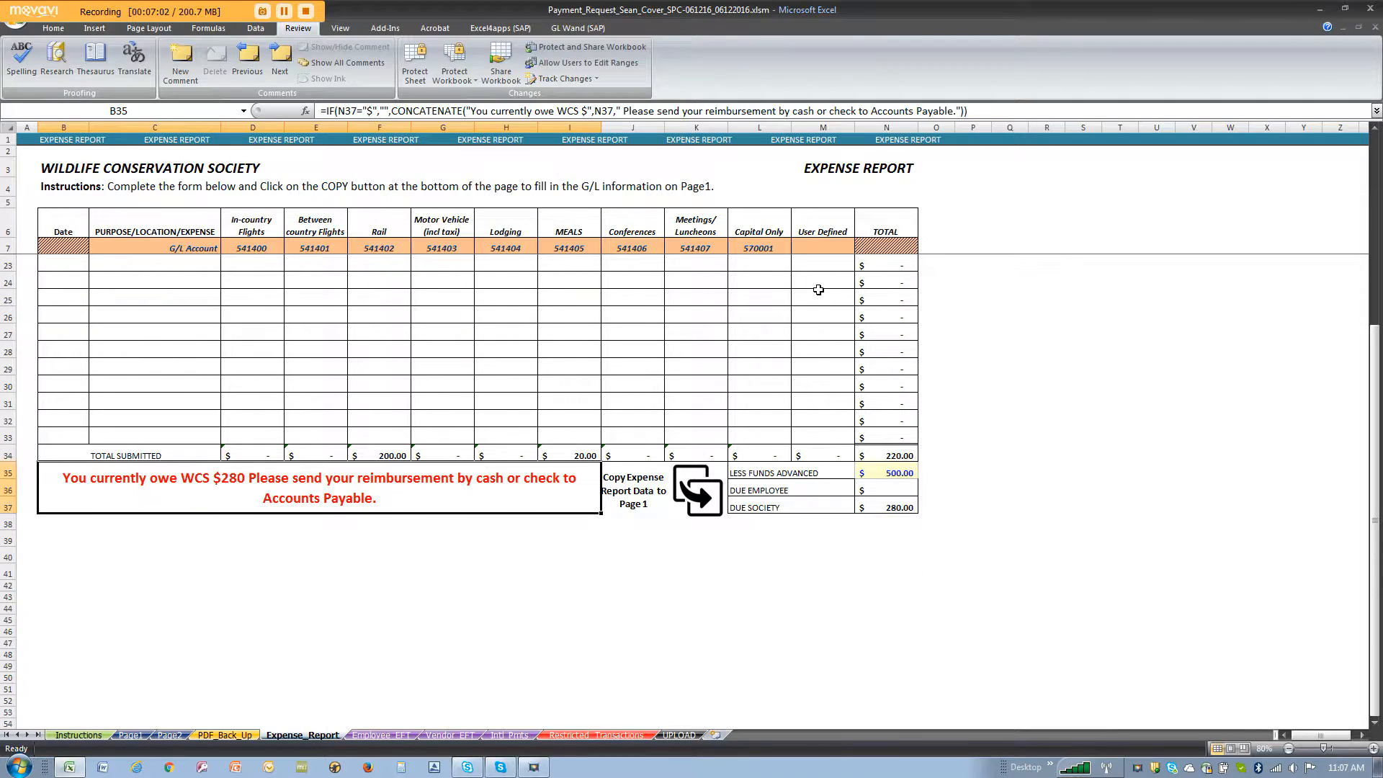
pyautogui.click(696, 495)
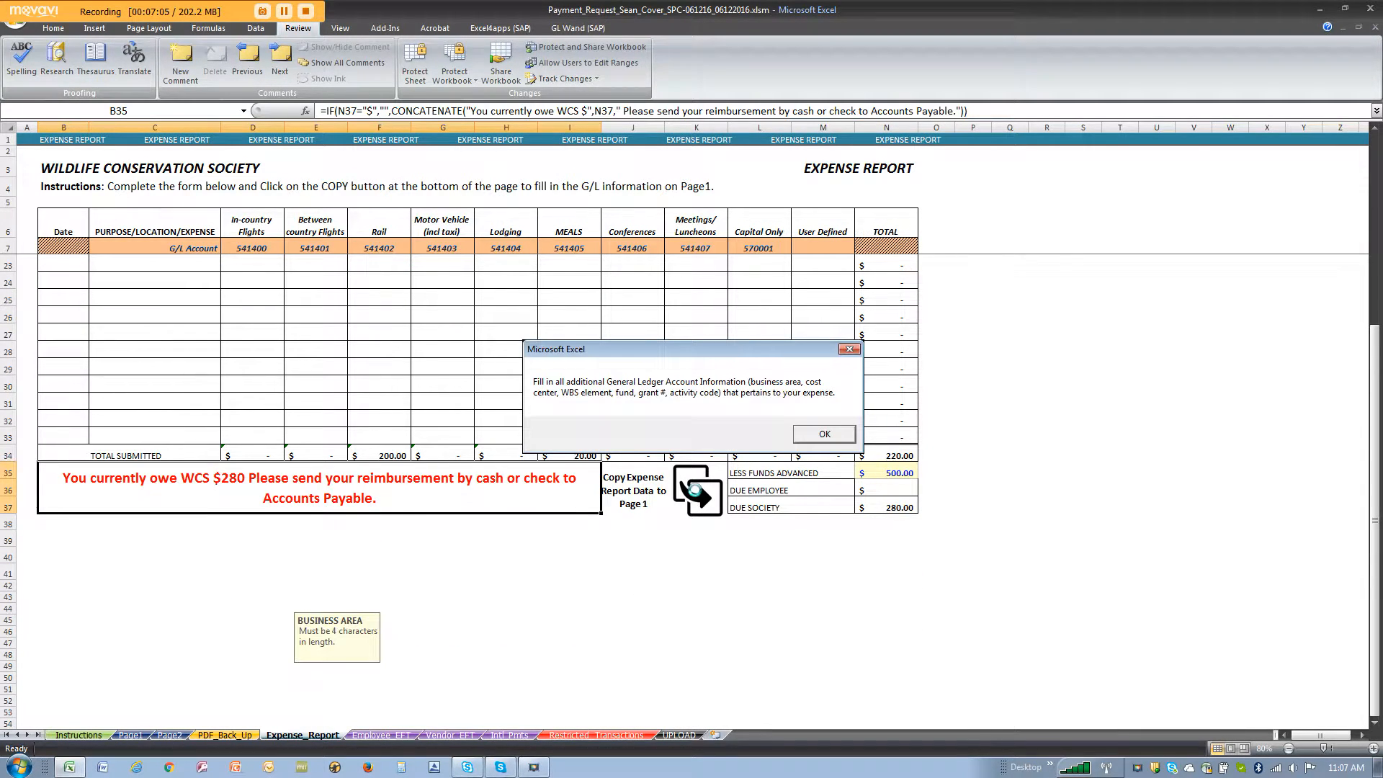
pyautogui.click(826, 435)
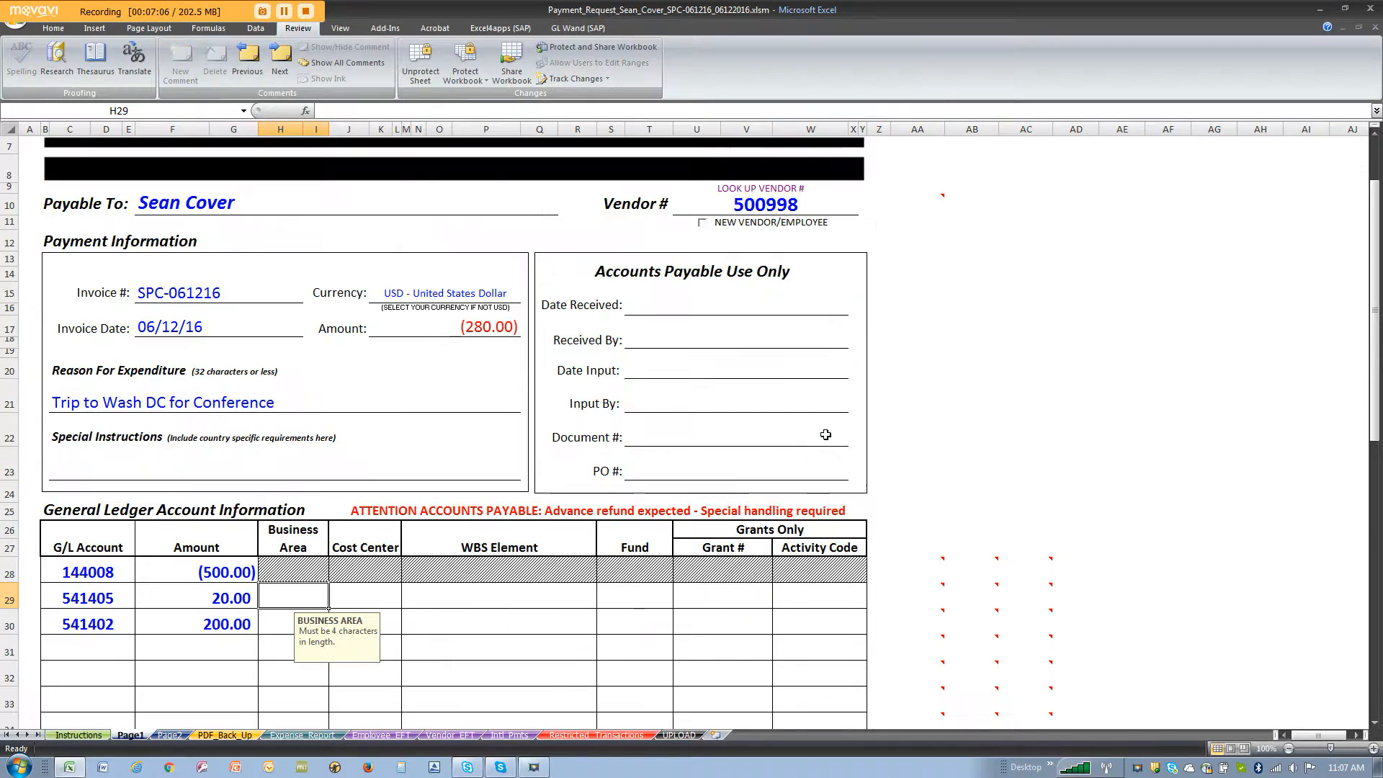
# Enter cost center 110160 for the 541405 and 541402 expense rows in Page1's General Ledger section.
pyautogui.click(539, 627)
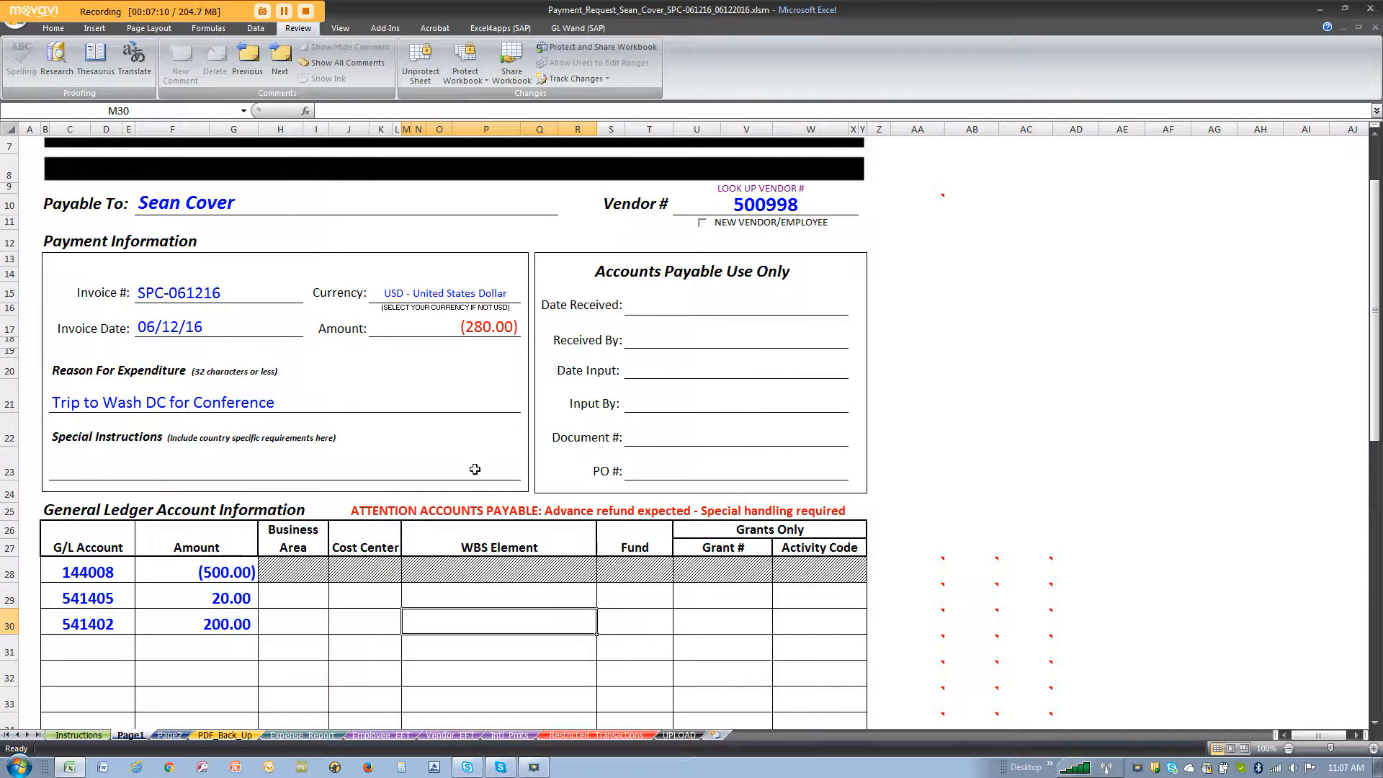
pyautogui.moveTo(87, 570); pyautogui.dragTo(712, 611)
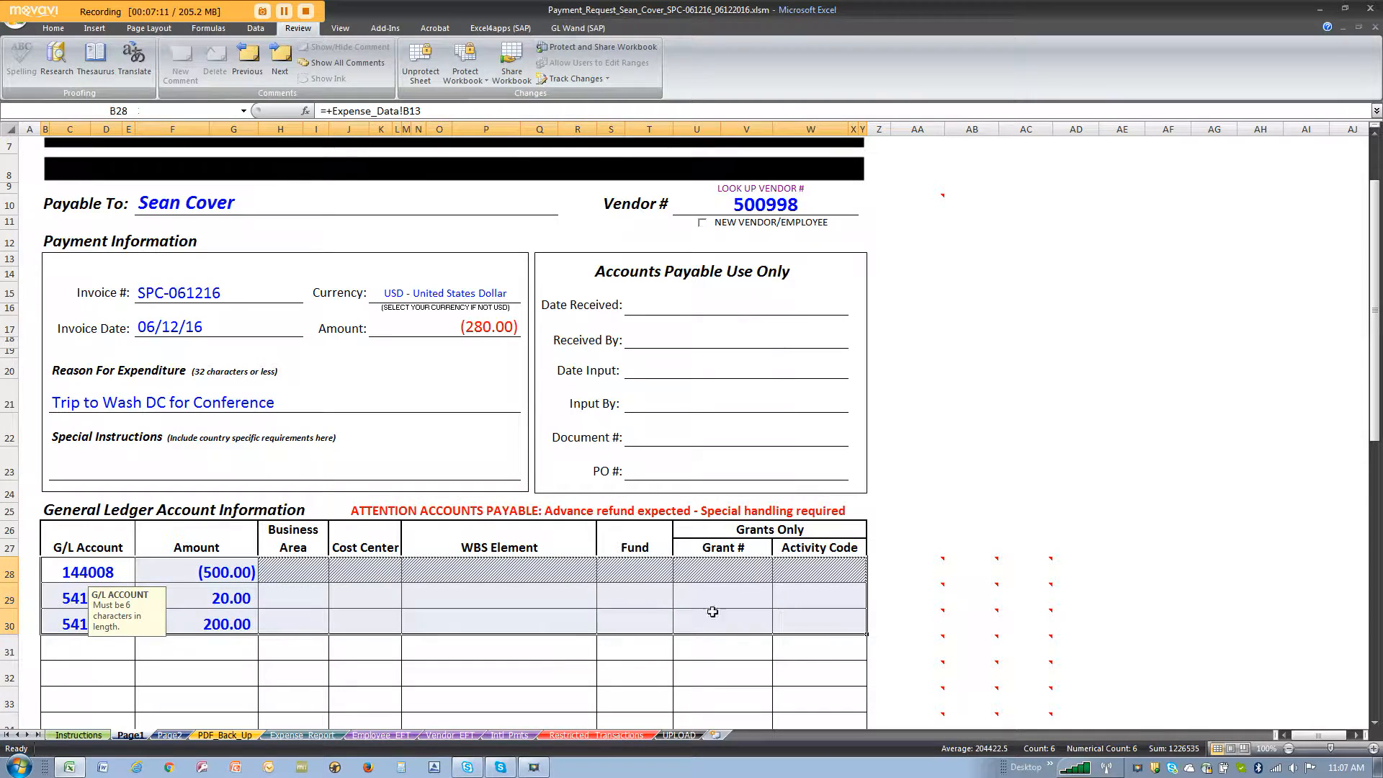
pyautogui.click(371, 587)
pyautogui.write('1101')
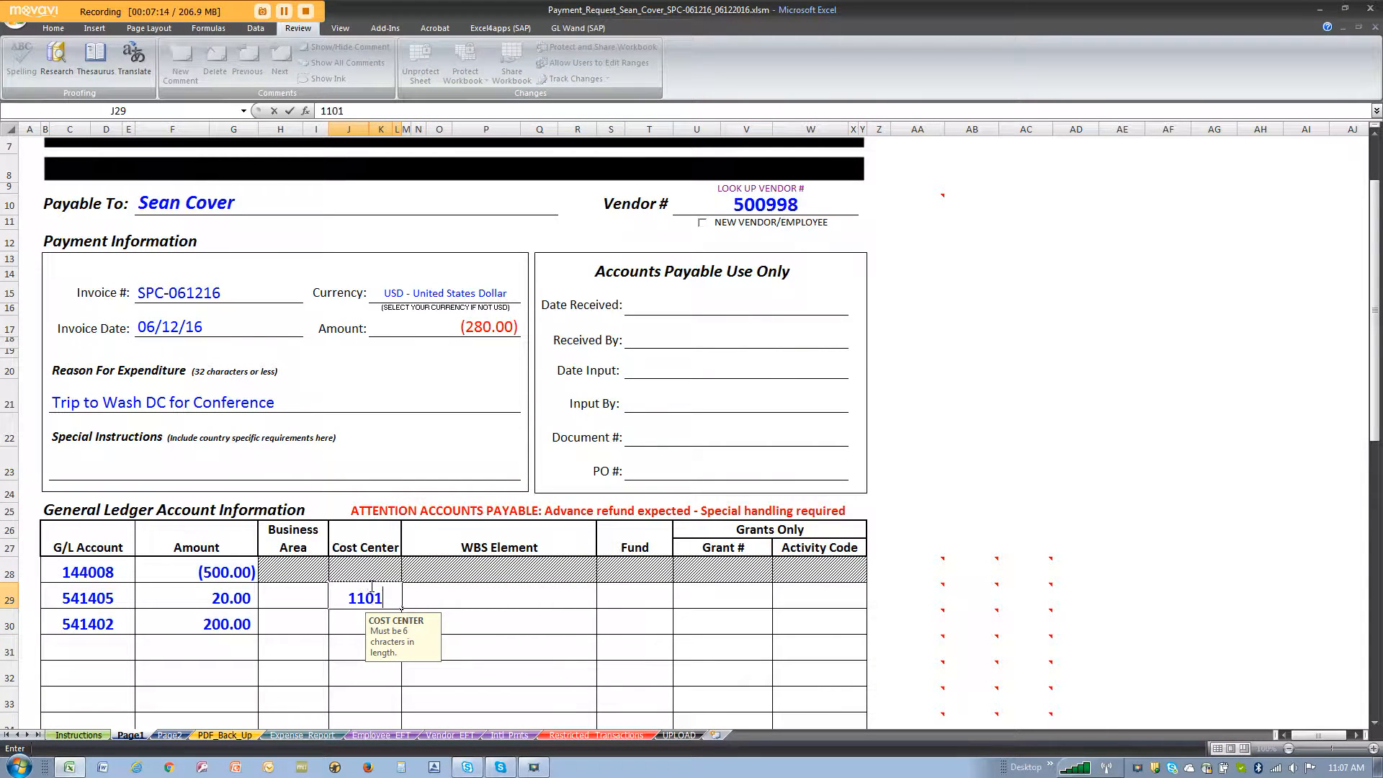
pyautogui.write('60')
pyautogui.press('Return')
pyautogui.write('110160')
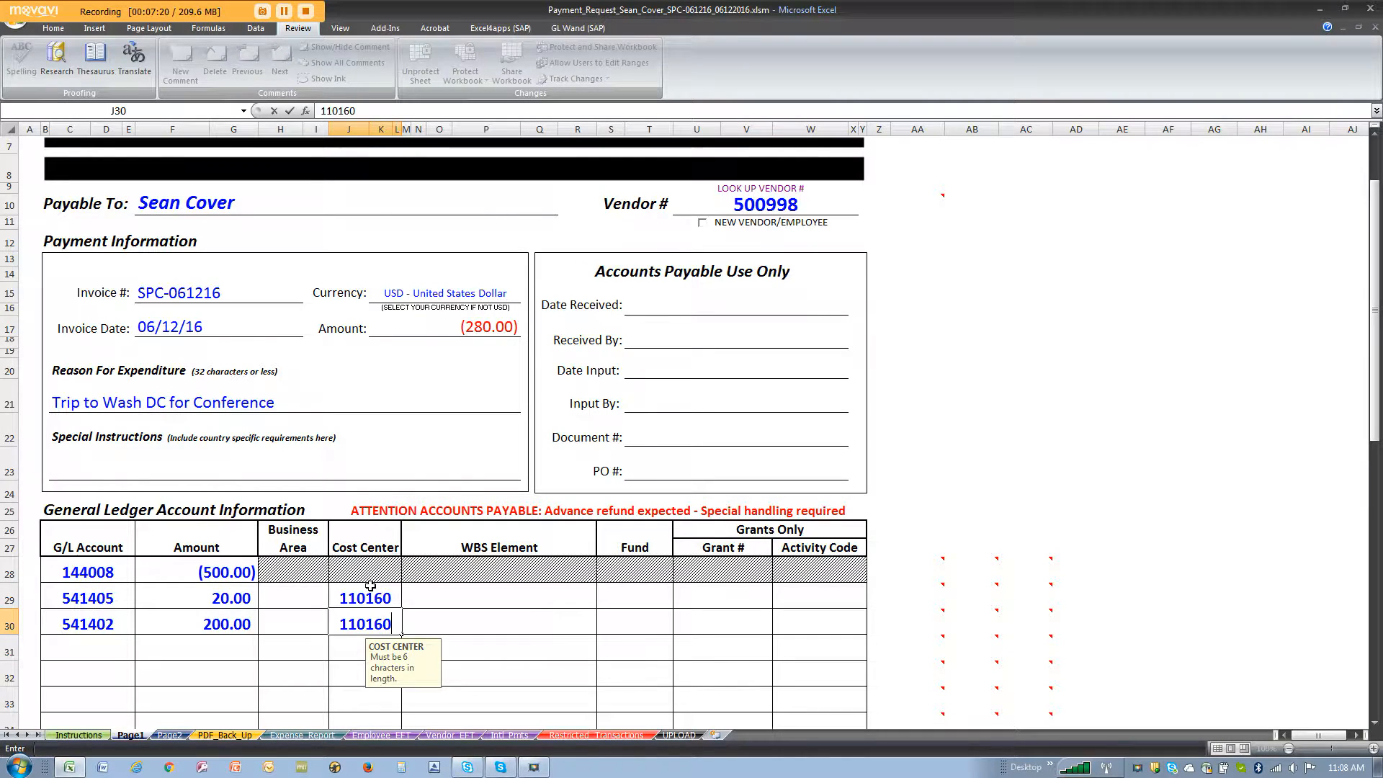
pyautogui.press('Return')
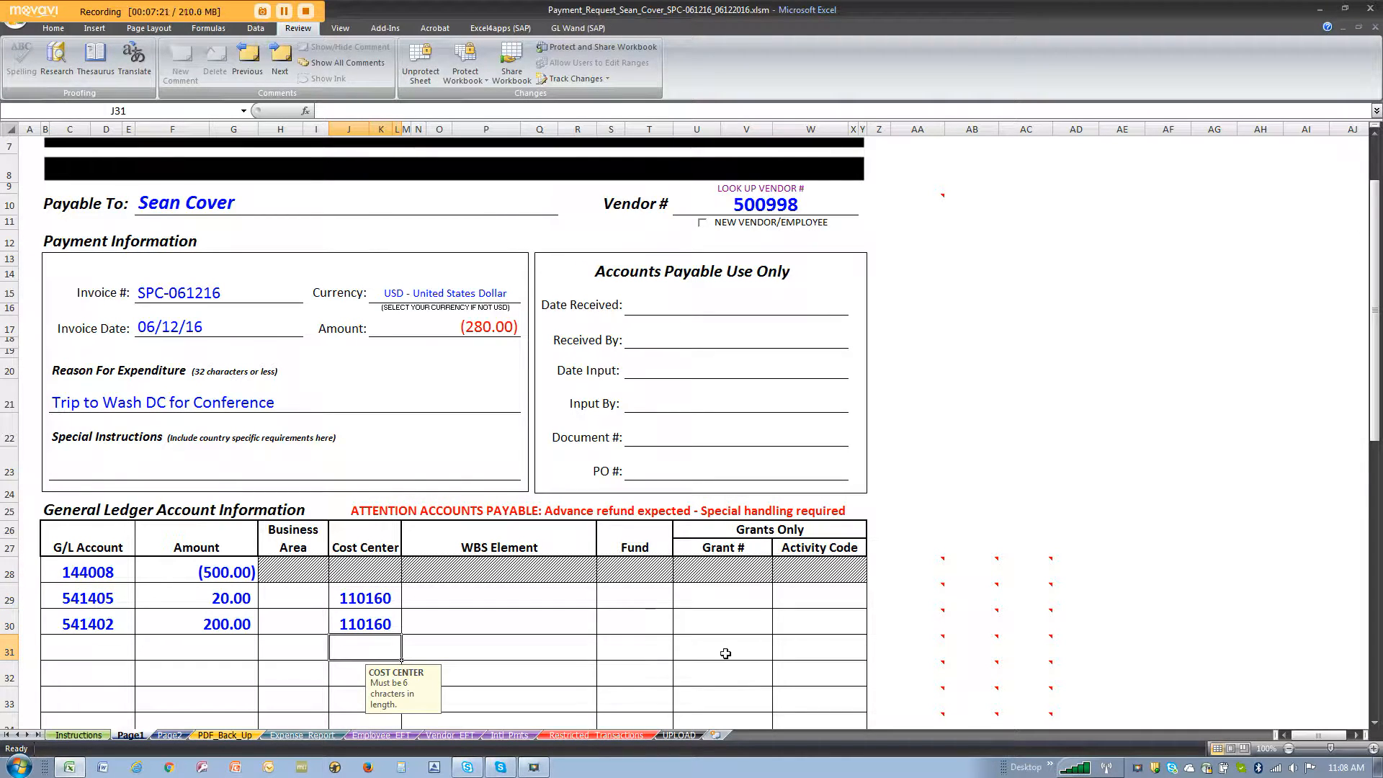
# Review the remaining coding fields of the two expense rows and compare them with the shaded 144008 advance row.
pyautogui.click(742, 598)
pyautogui.click(648, 589)
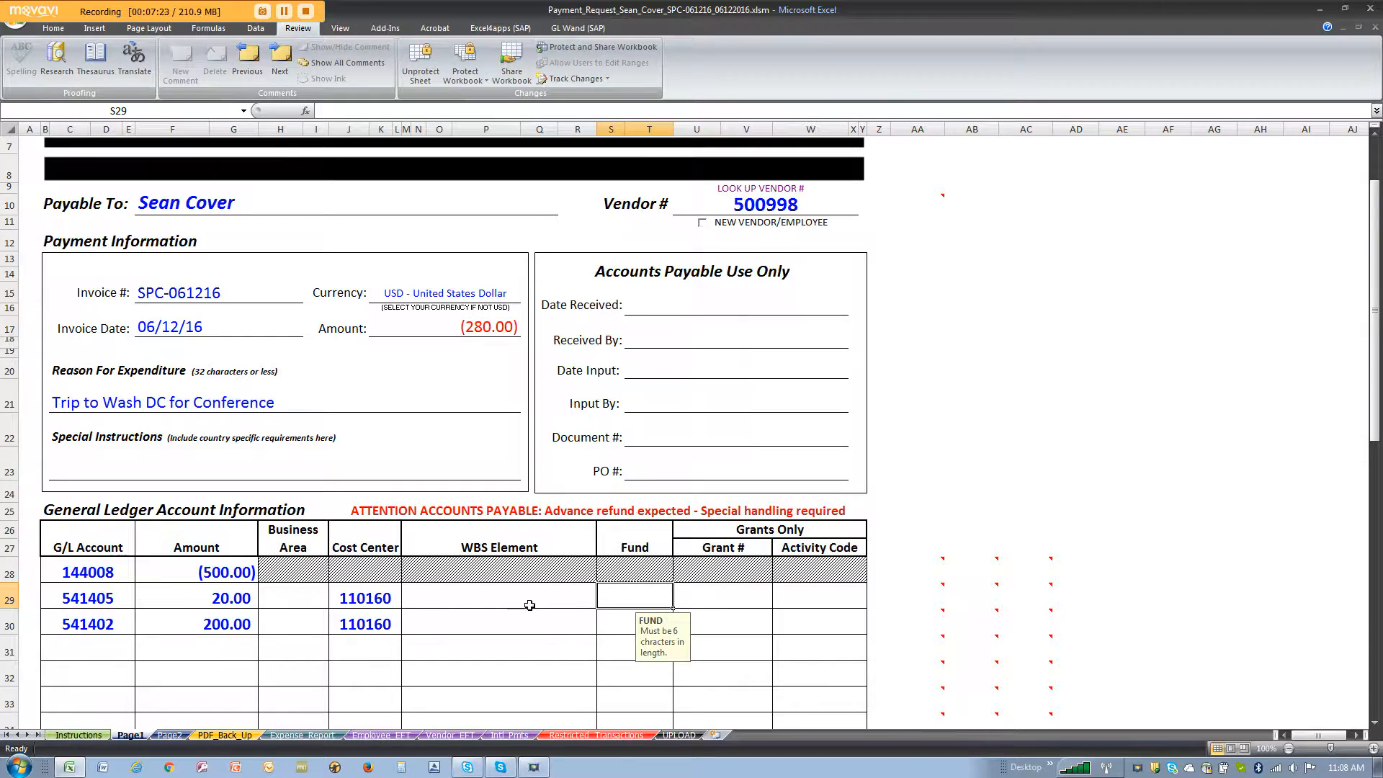
pyautogui.moveTo(509, 597); pyautogui.dragTo(529, 622)
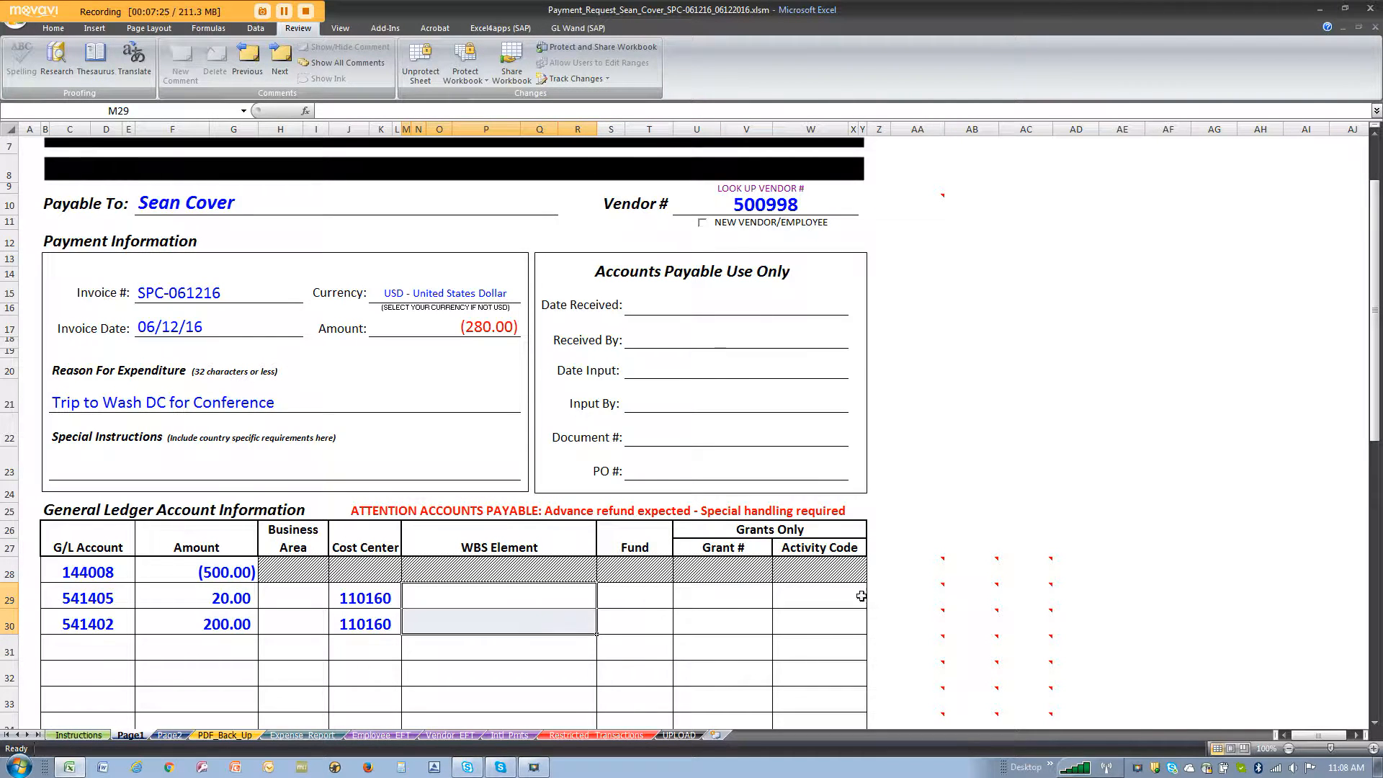
pyautogui.click(307, 598)
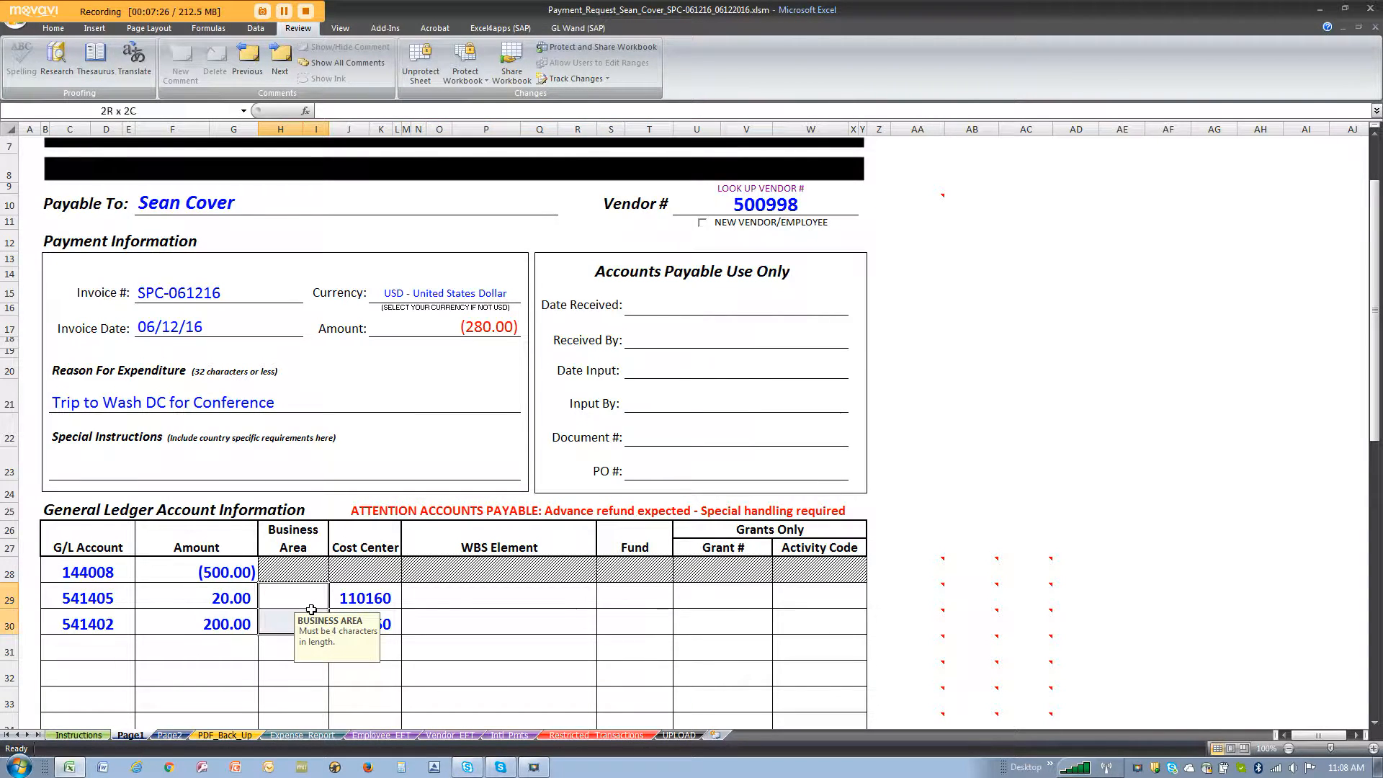
pyautogui.click(510, 602)
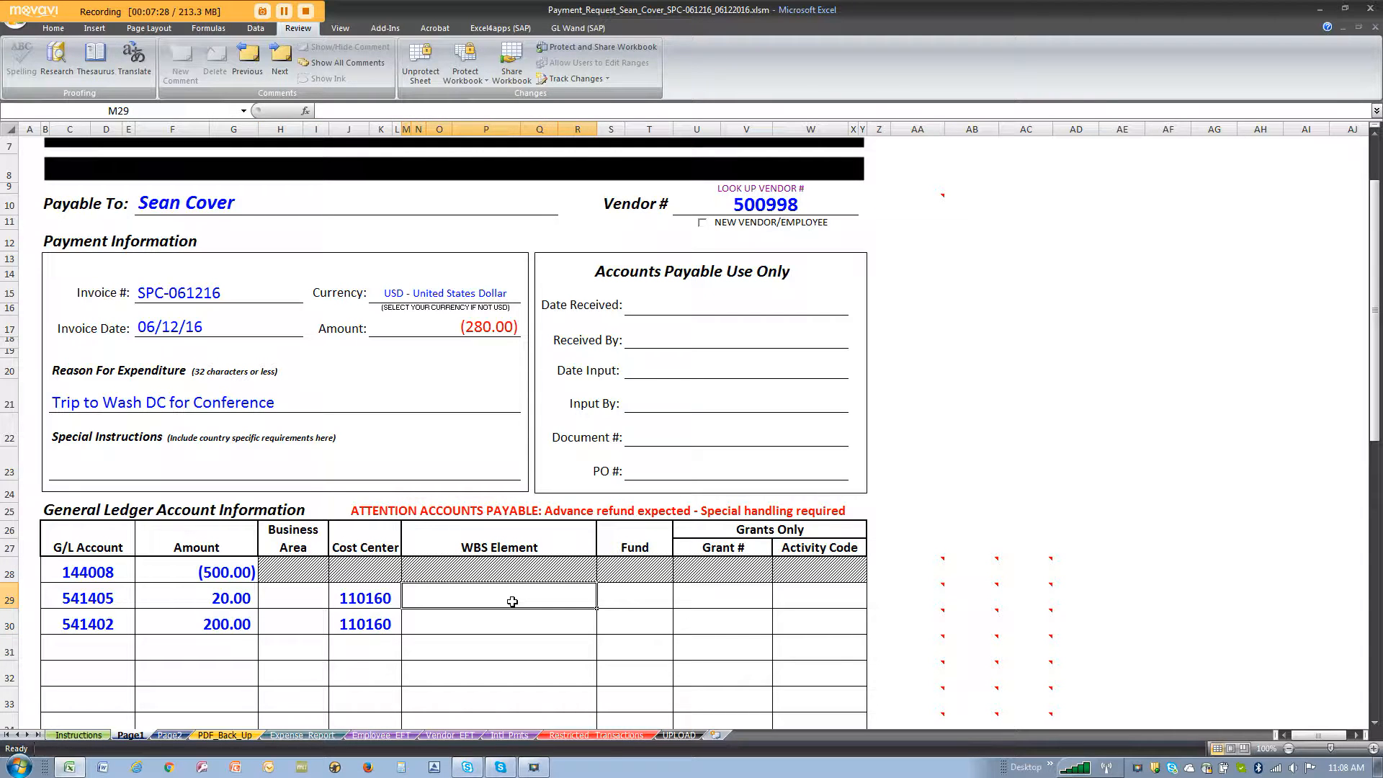
pyautogui.moveTo(65, 573); pyautogui.dragTo(790, 573)
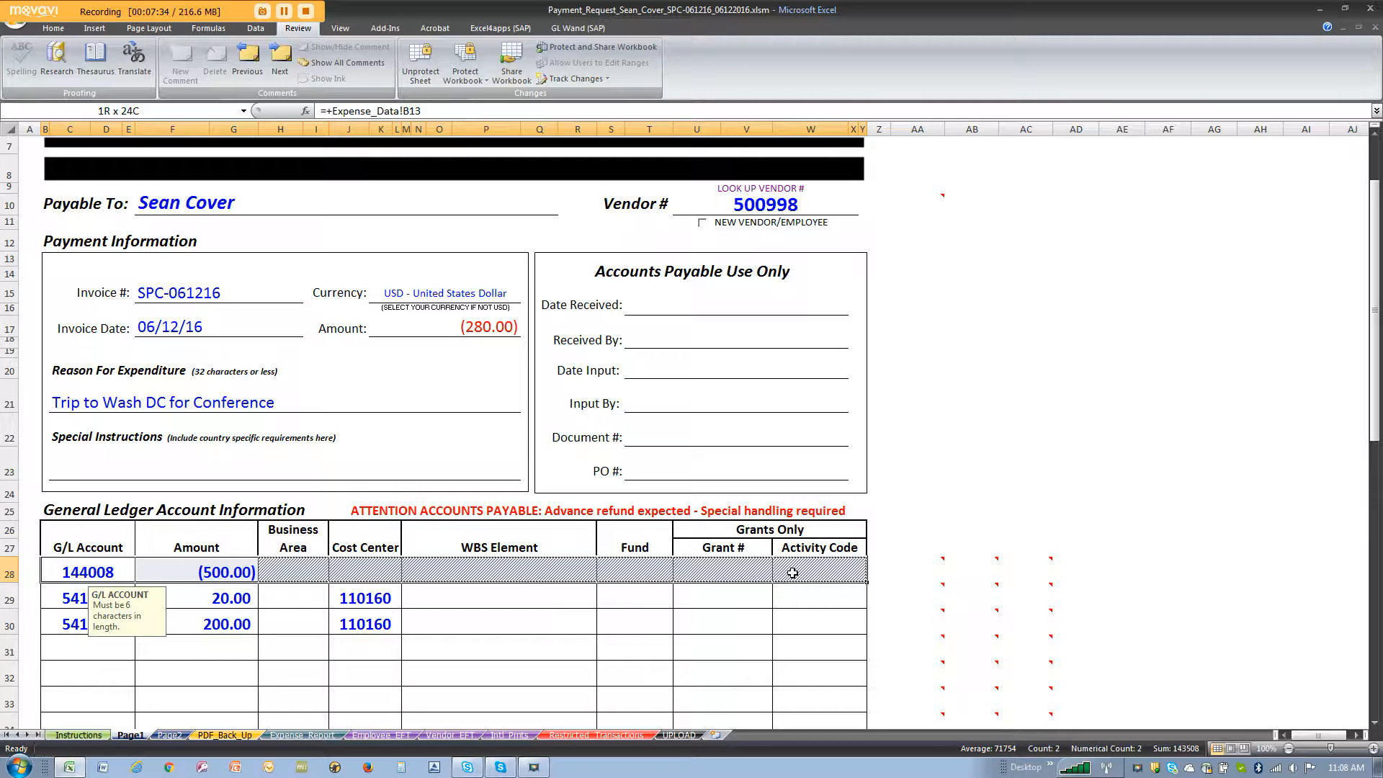
pyautogui.moveTo(811, 616); pyautogui.dragTo(60, 591)
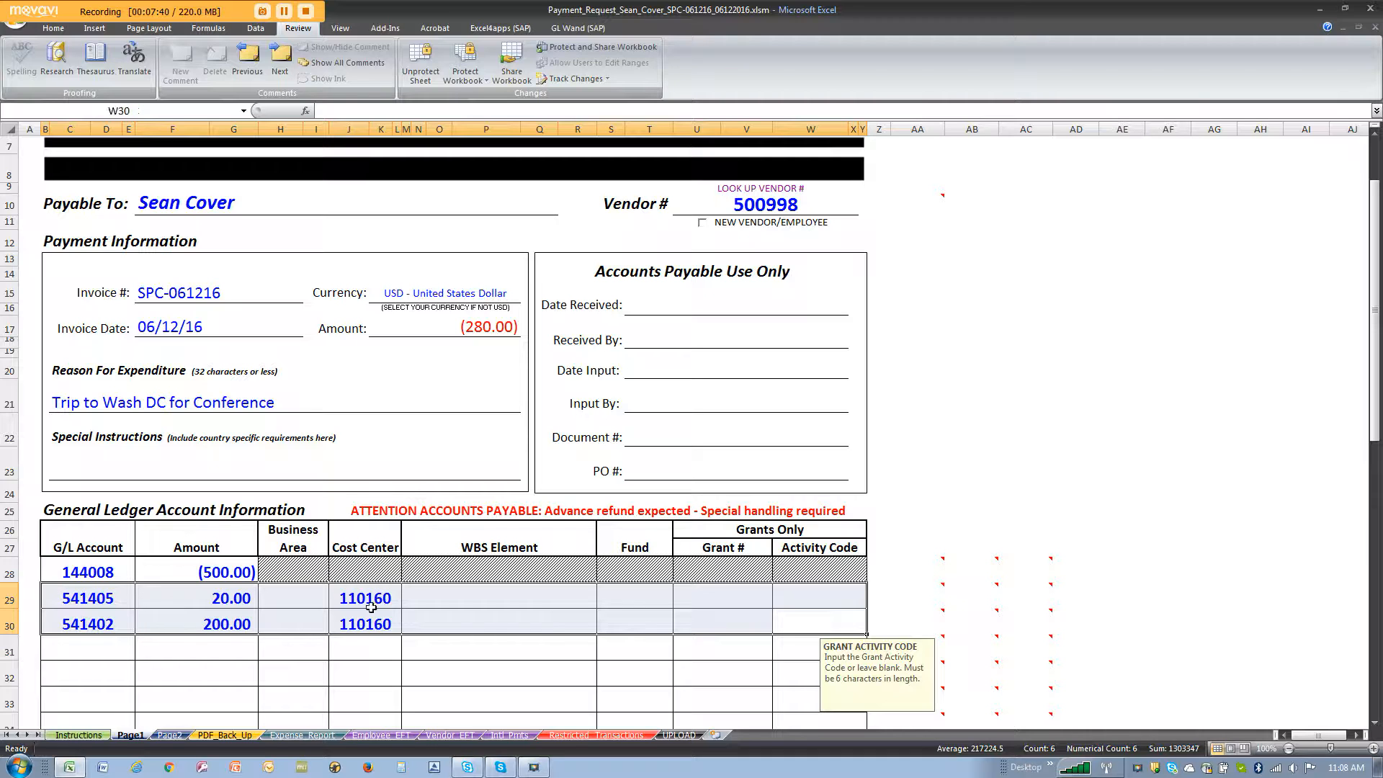
# Examine Page1's invoice amount and form total together with the 541405 and 541402 expense rows.
pyautogui.scroll(1, 484, 626)
pyautogui.click(479, 384)
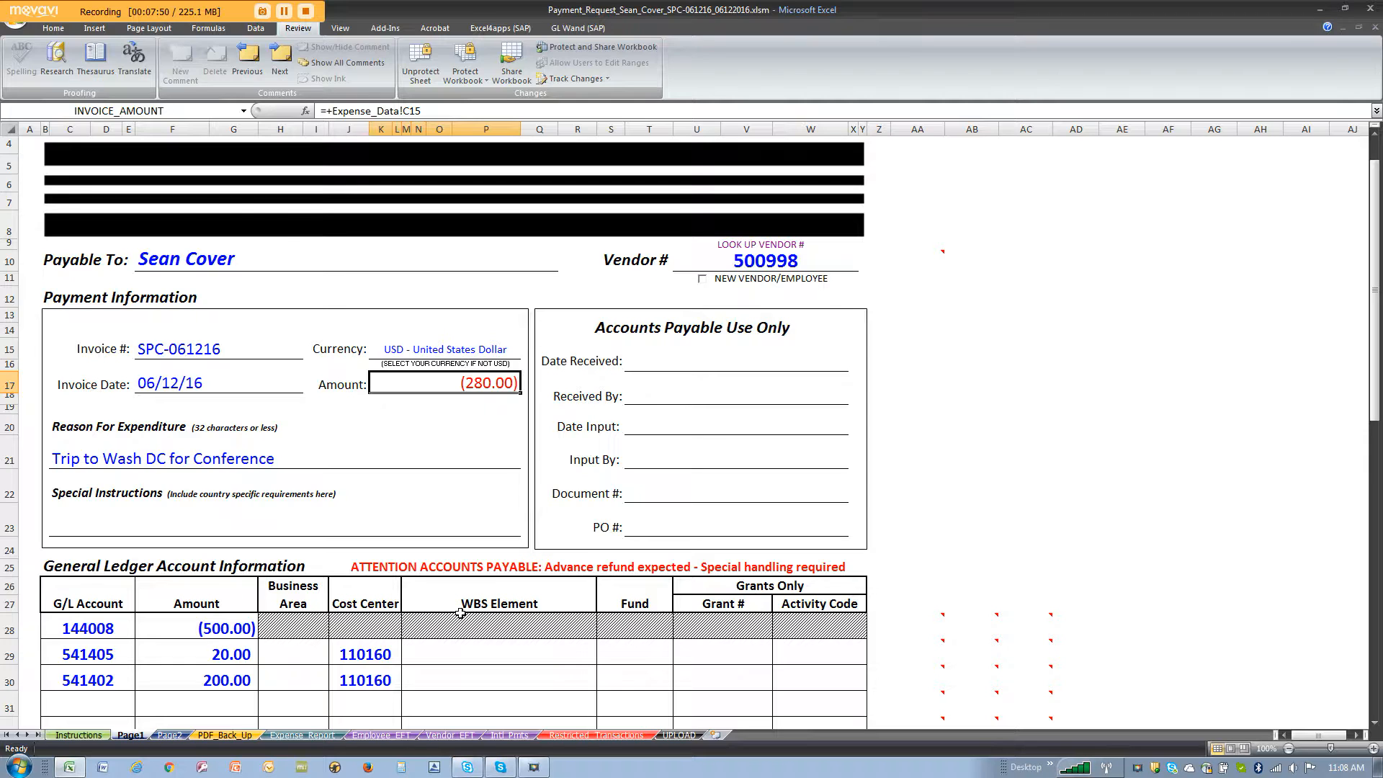
pyautogui.scroll(1, 447, 598)
pyautogui.scroll(-5, 389, 548)
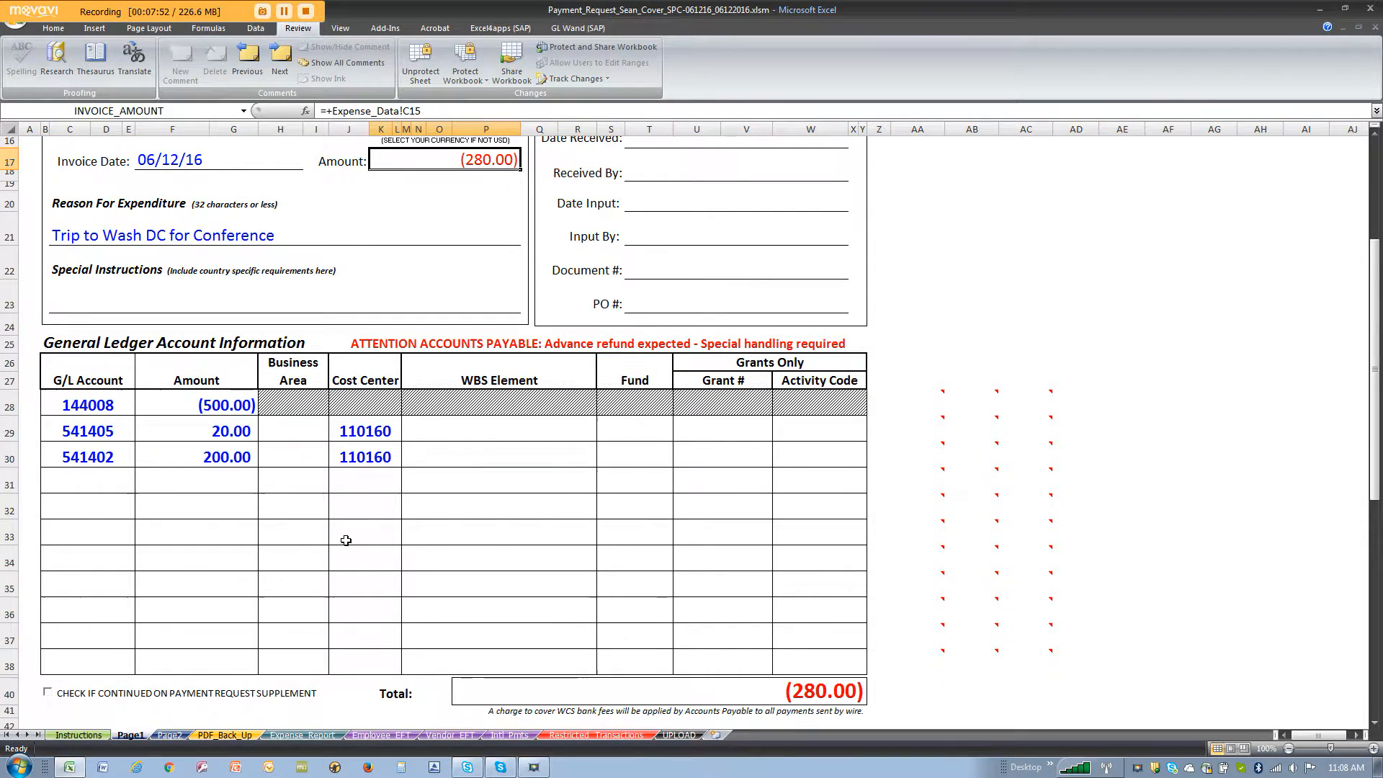
pyautogui.scroll(2, 346, 541)
pyautogui.scroll(3, 346, 540)
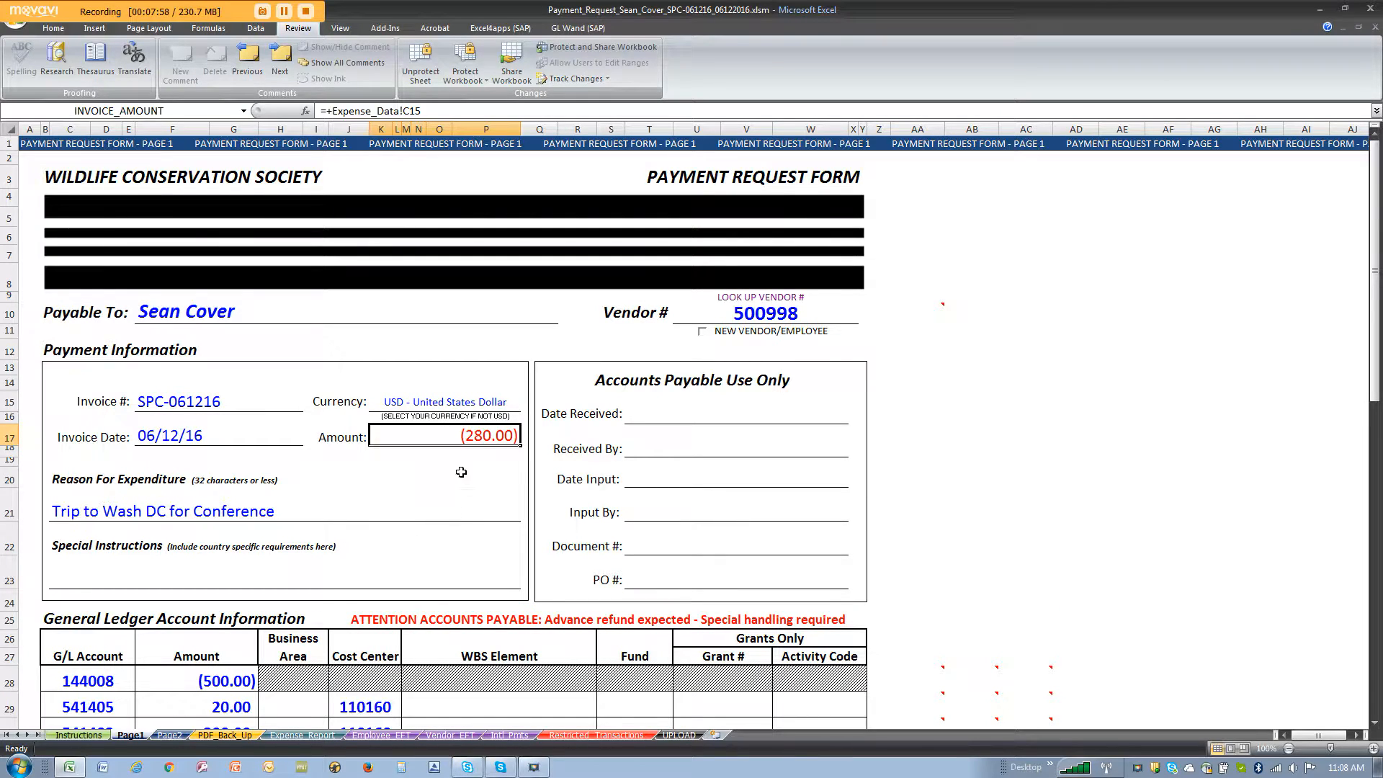
pyautogui.scroll(-2, 490, 439)
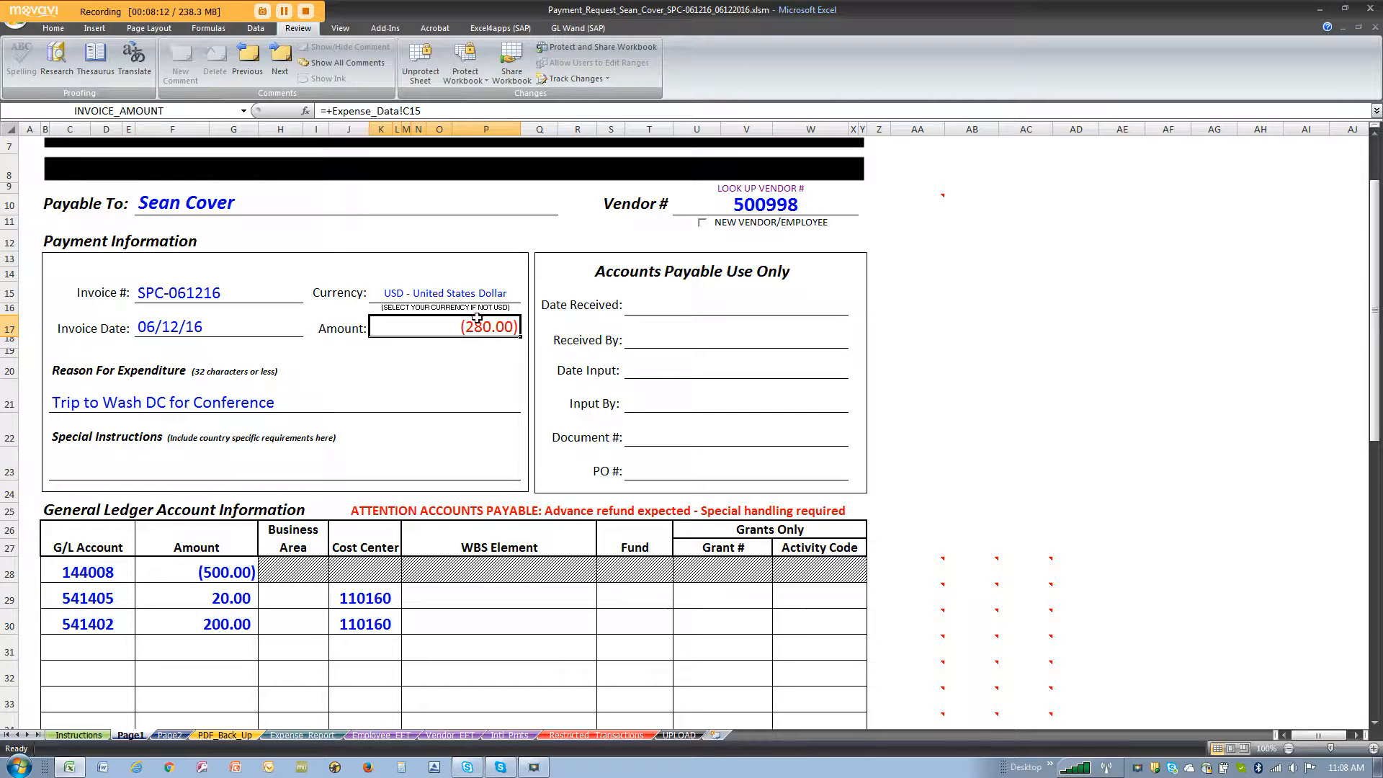
pyautogui.moveTo(84, 593); pyautogui.dragTo(798, 618)
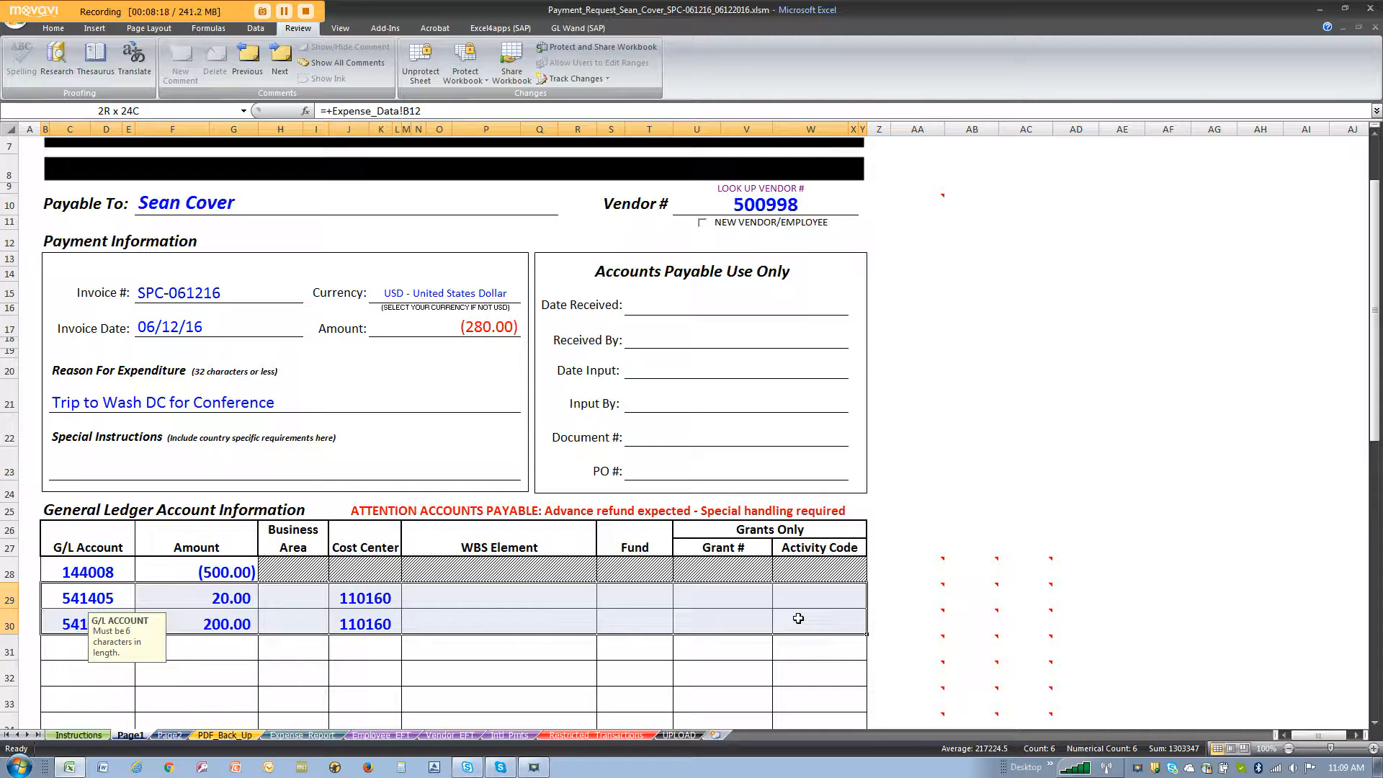
pyautogui.moveTo(798, 618); pyautogui.dragTo(799, 618)
pyautogui.scroll(2, 532, 562)
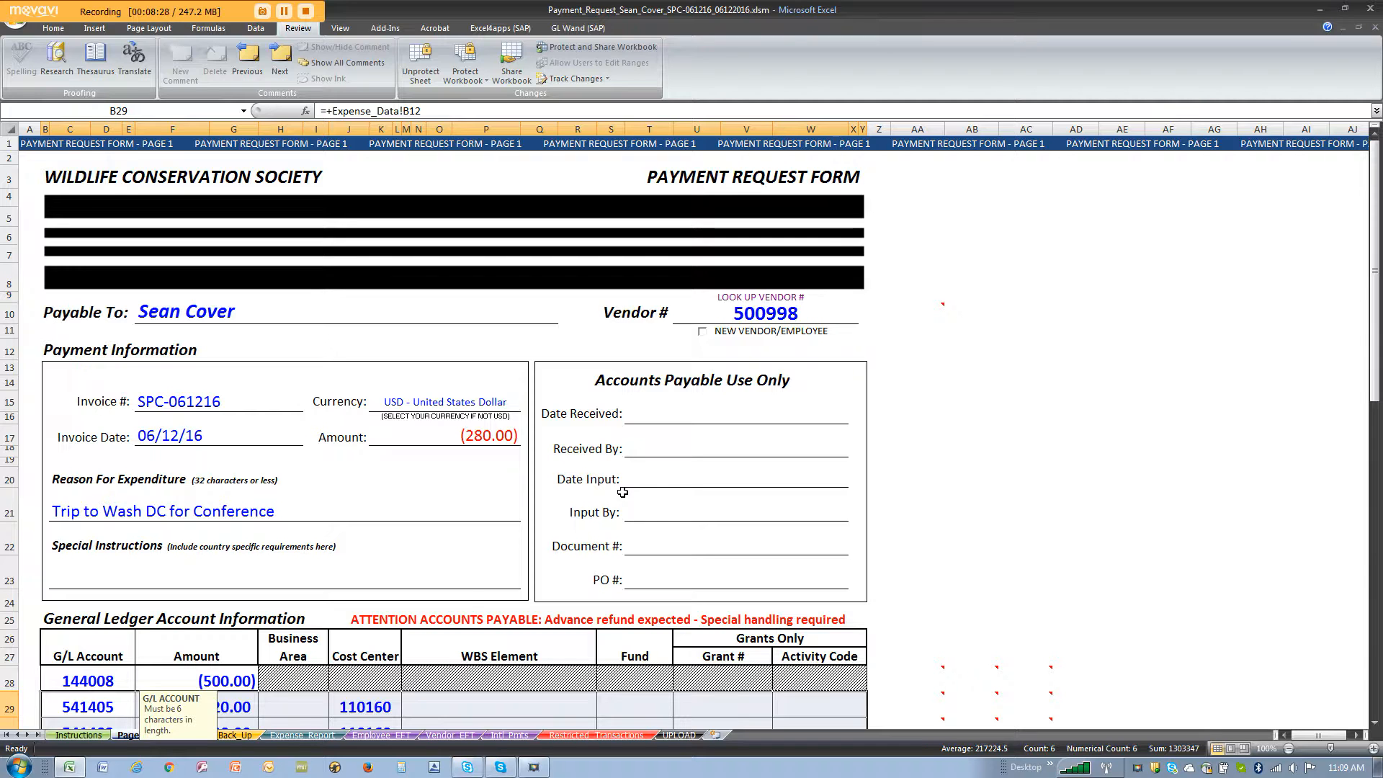
# Check the receipt on PDF_Back_Up and Page1's OFAC review, signature and action sections.
pyautogui.scroll(-10, 310, 480)
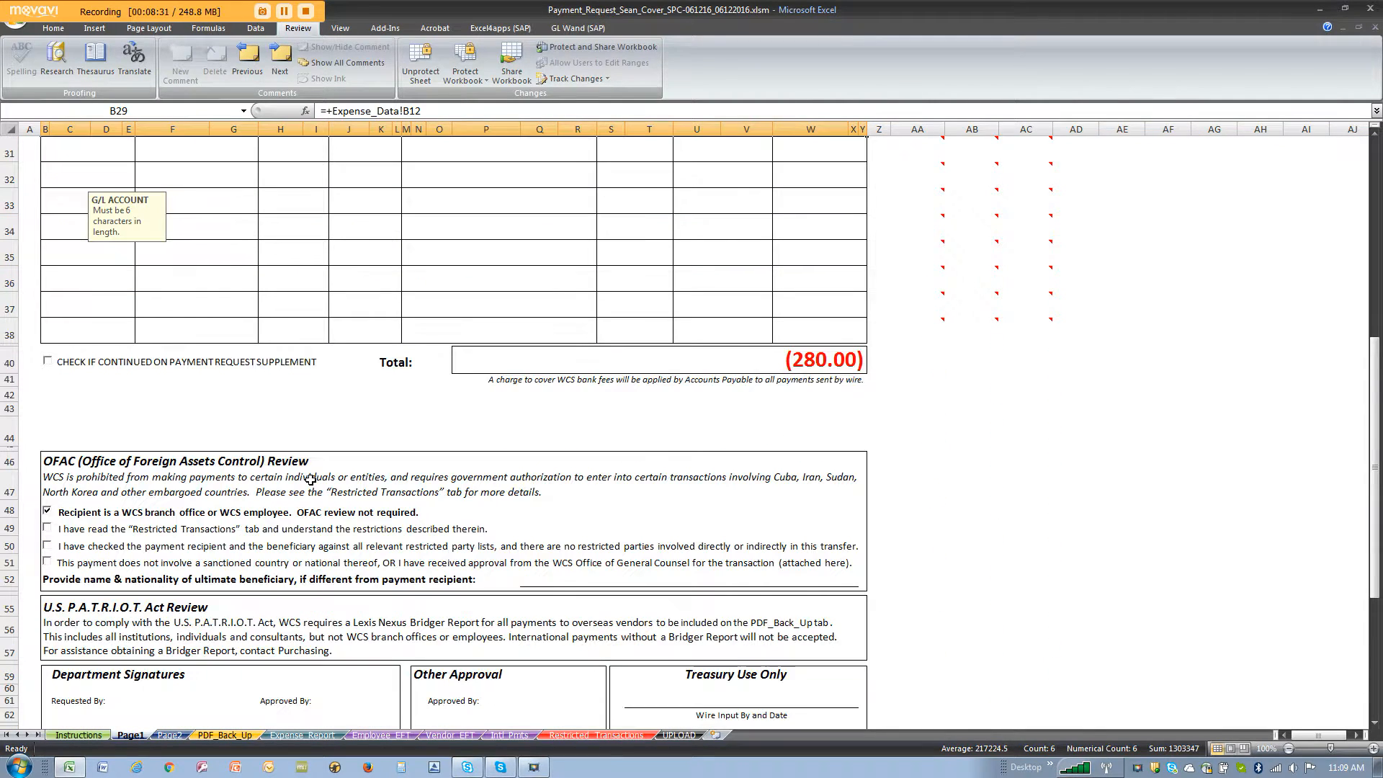
pyautogui.click(245, 735)
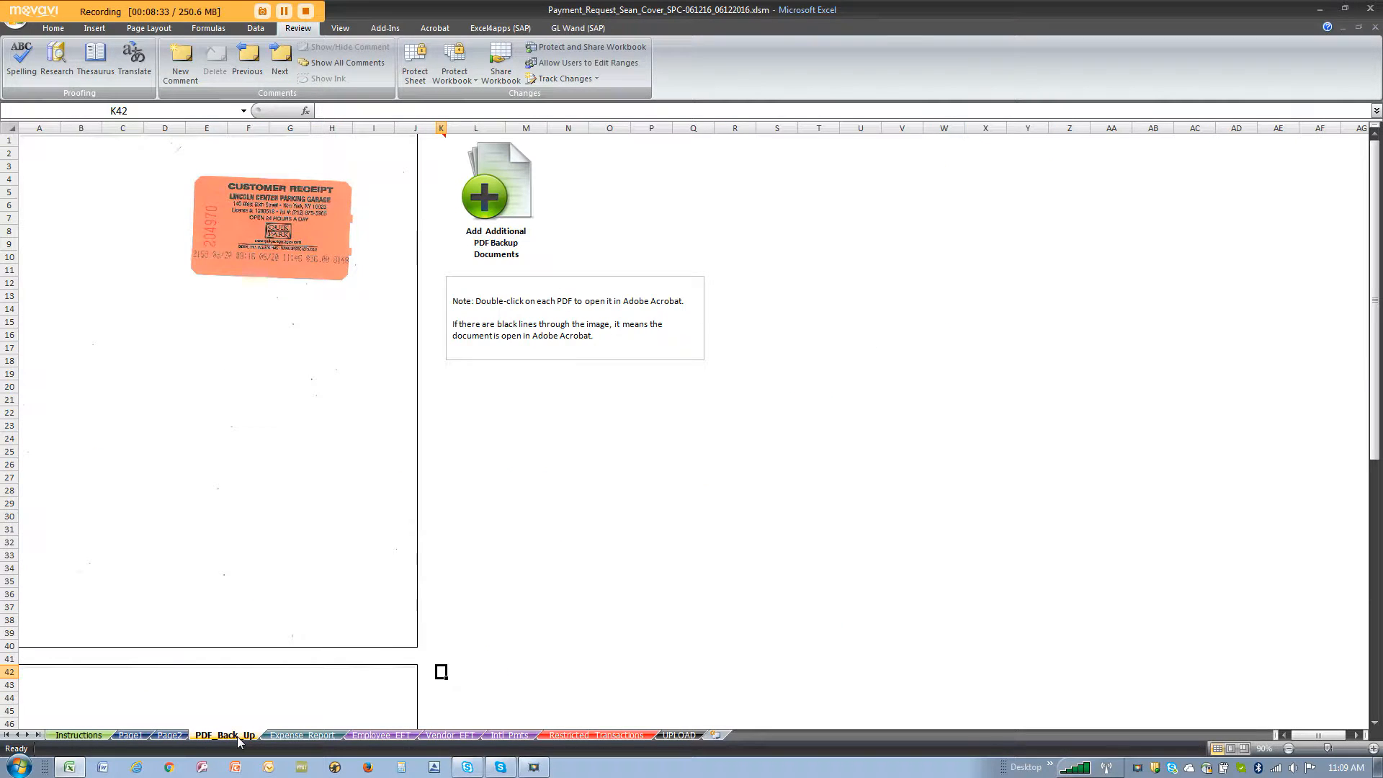
pyautogui.click(134, 735)
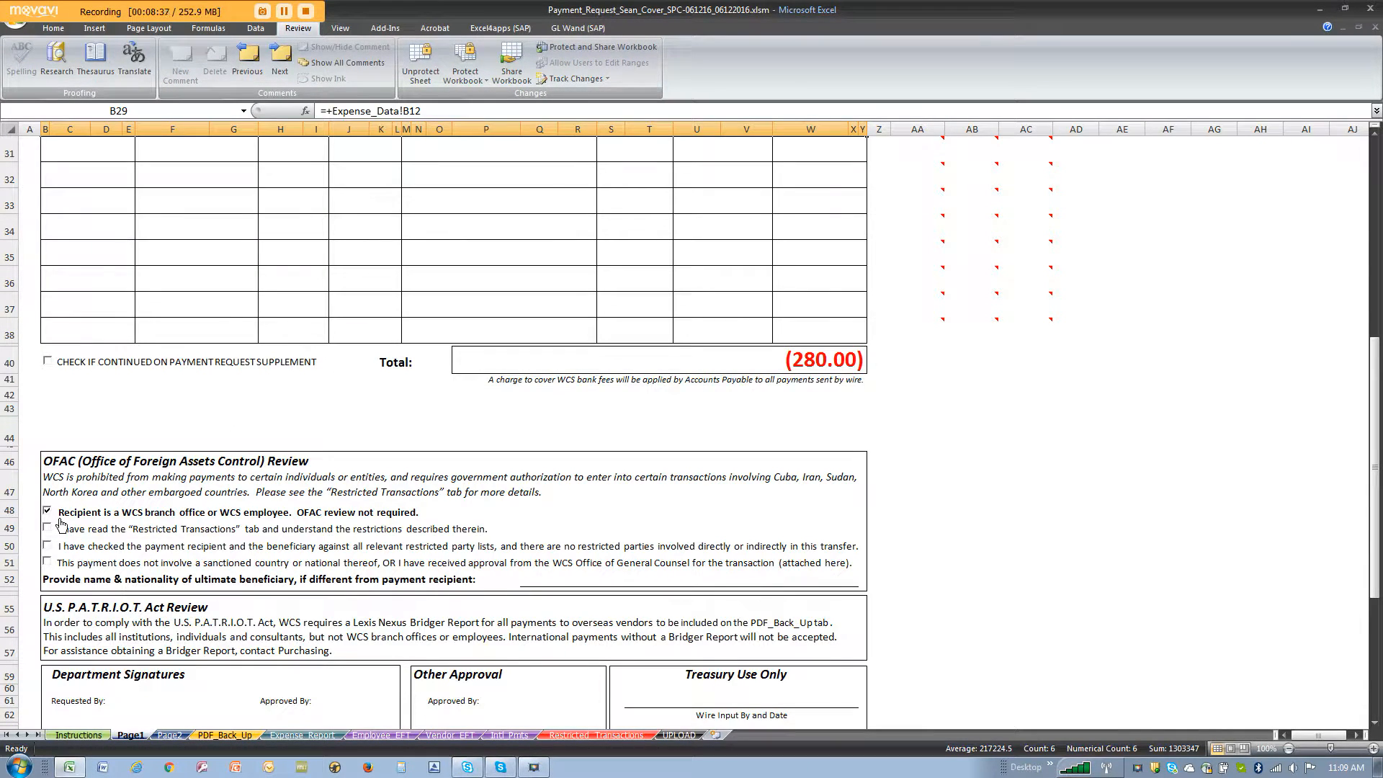
pyautogui.scroll(-4, 257, 530)
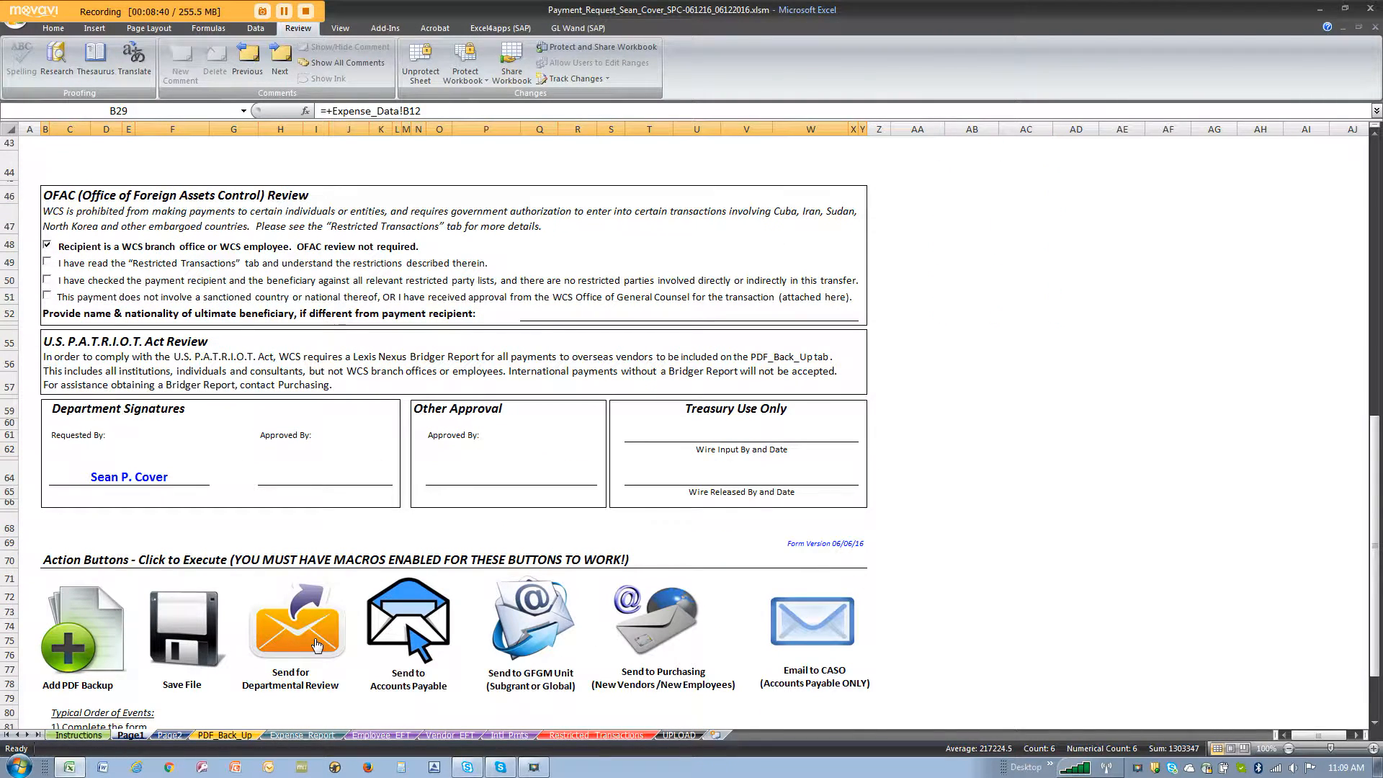
pyautogui.scroll(14, 407, 479)
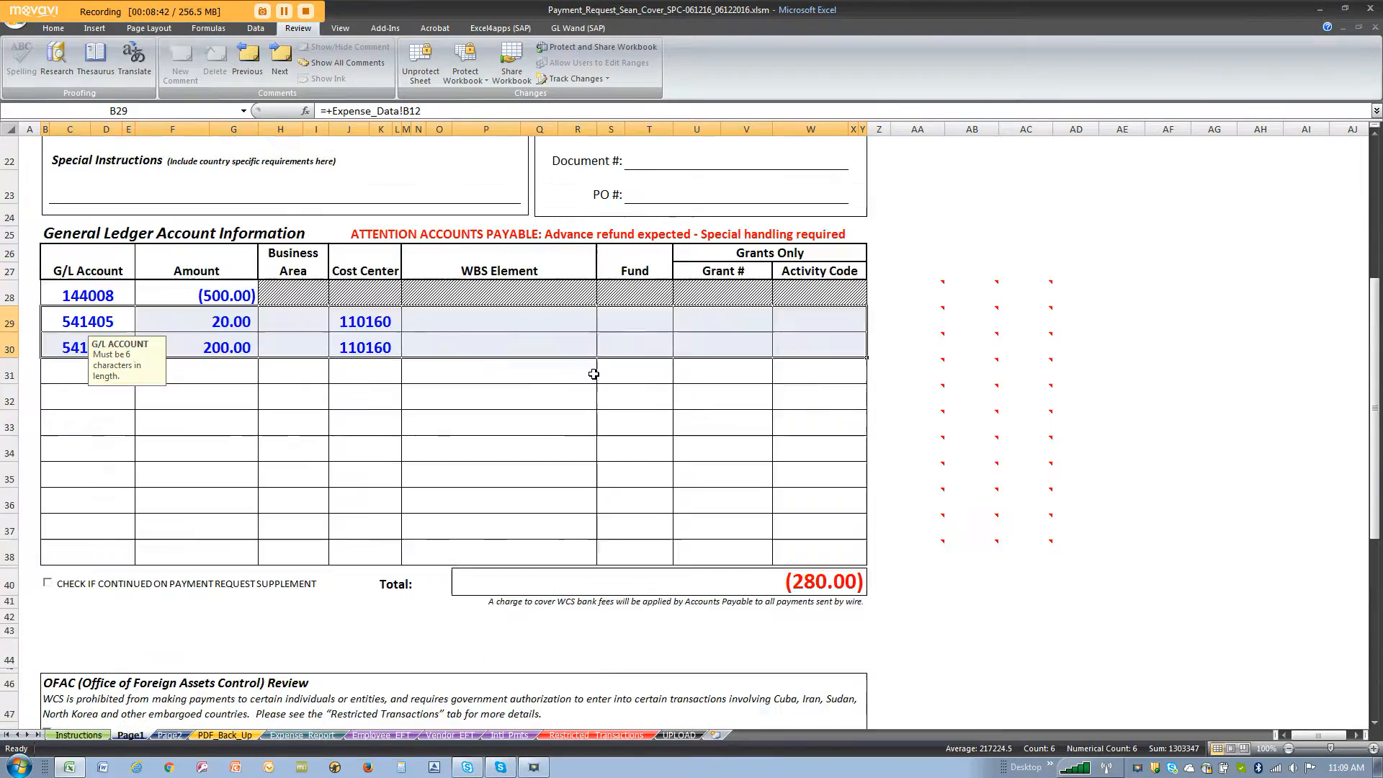
# Review the Expense_Report entries and set the User Defined column's G/L account to 541208.
pyautogui.click(302, 735)
pyautogui.scroll(-3, 808, 577)
pyautogui.scroll(3, 852, 587)
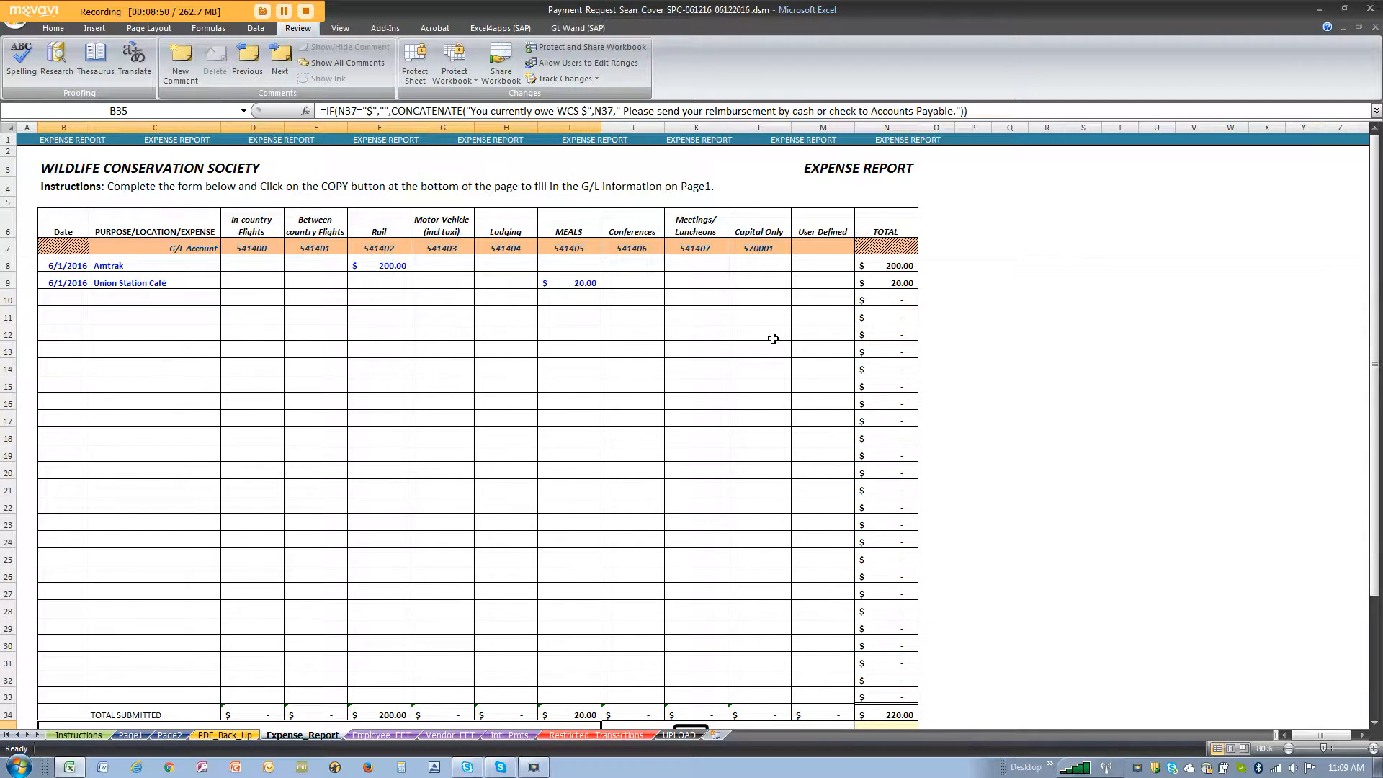
pyautogui.moveTo(82, 265); pyautogui.dragTo(812, 649)
pyautogui.click(746, 642)
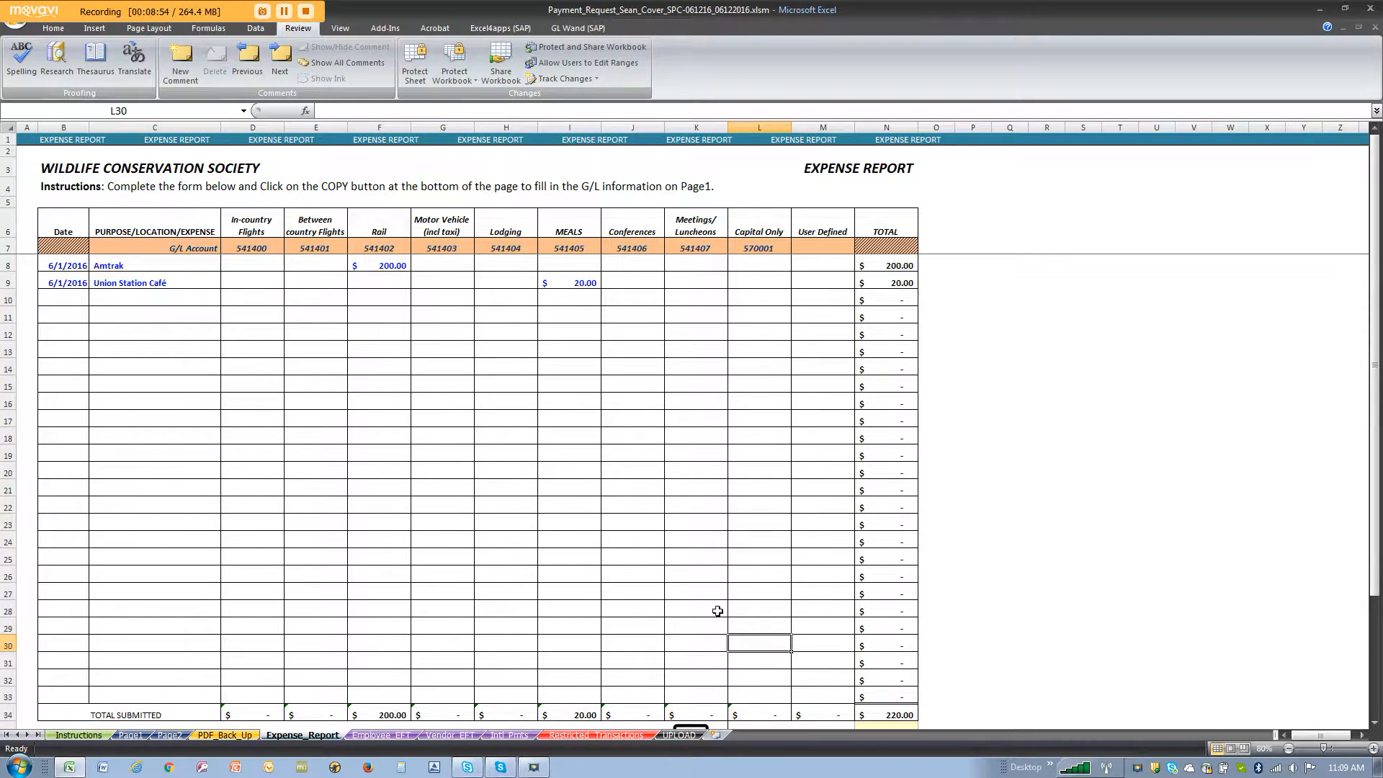
pyautogui.click(828, 246)
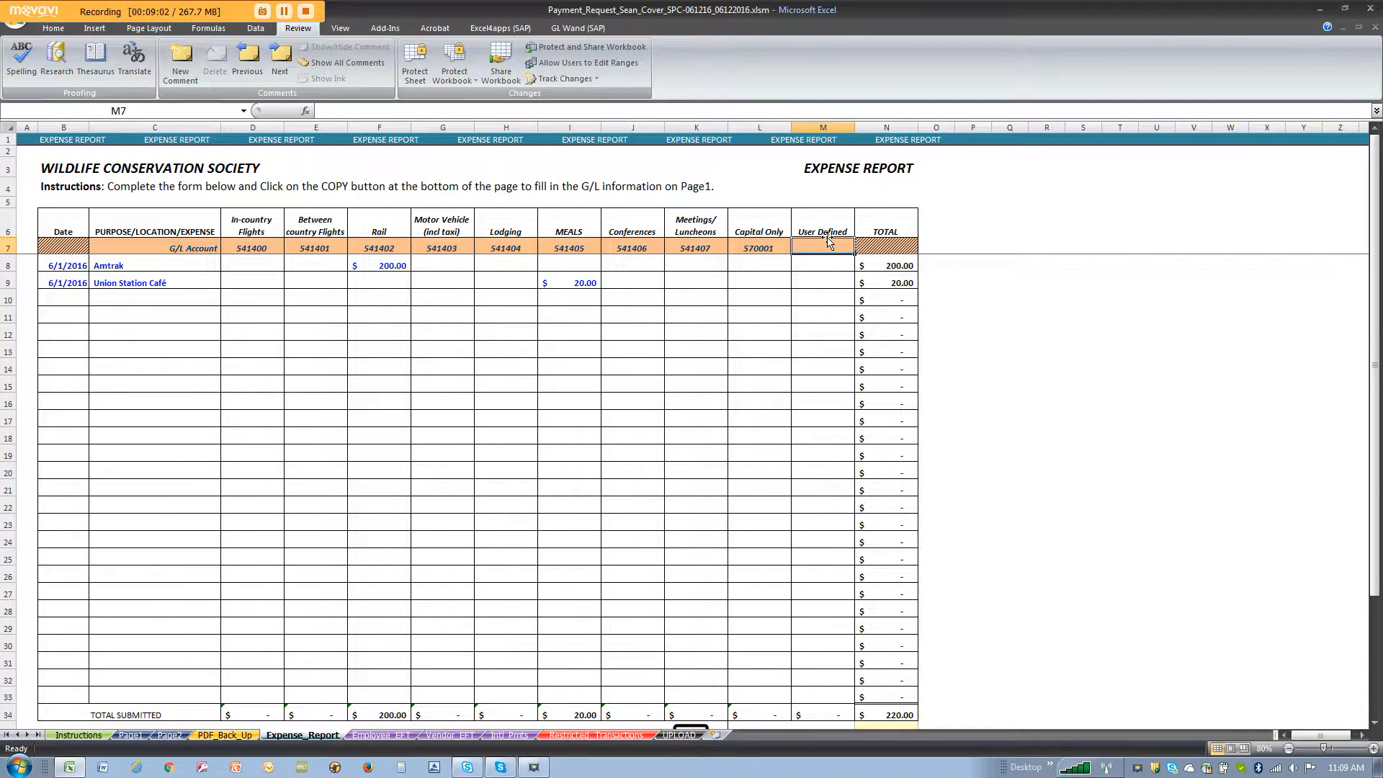
pyautogui.write('541')
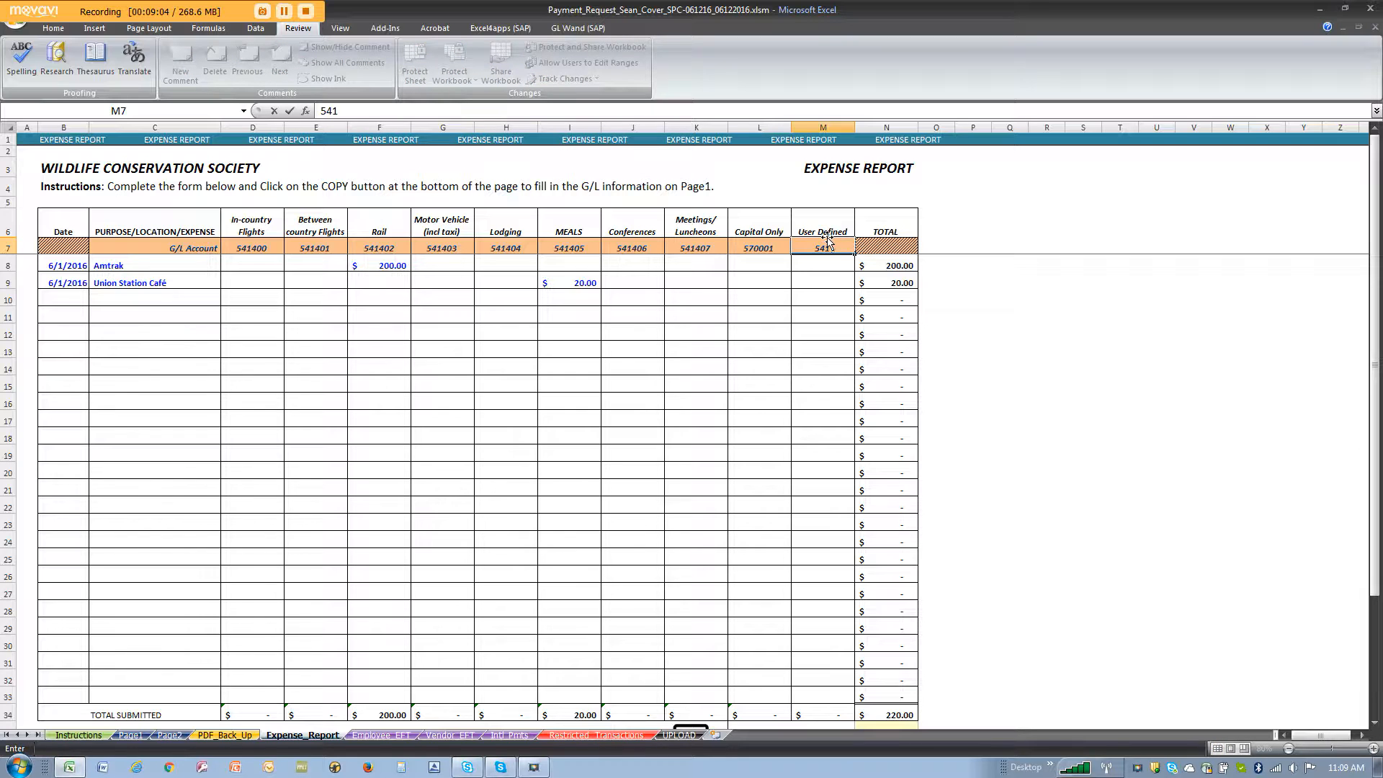
pyautogui.write('208')
pyautogui.press('Return')
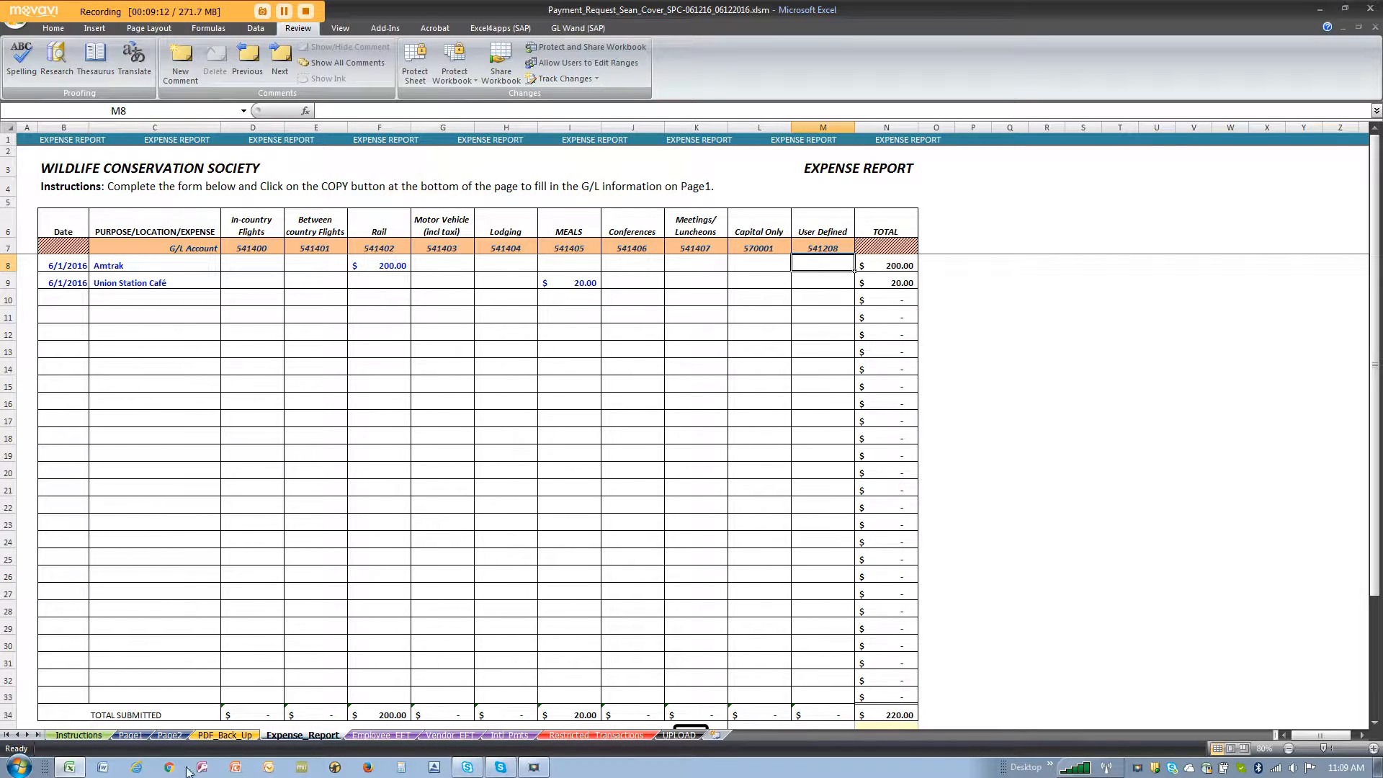
# Look over Page1's General Ledger rows, and set Less Funds Advanced to 0 on the Expense_Report sheet.
pyautogui.click(130, 734)
pyautogui.scroll(-2, 61, 703)
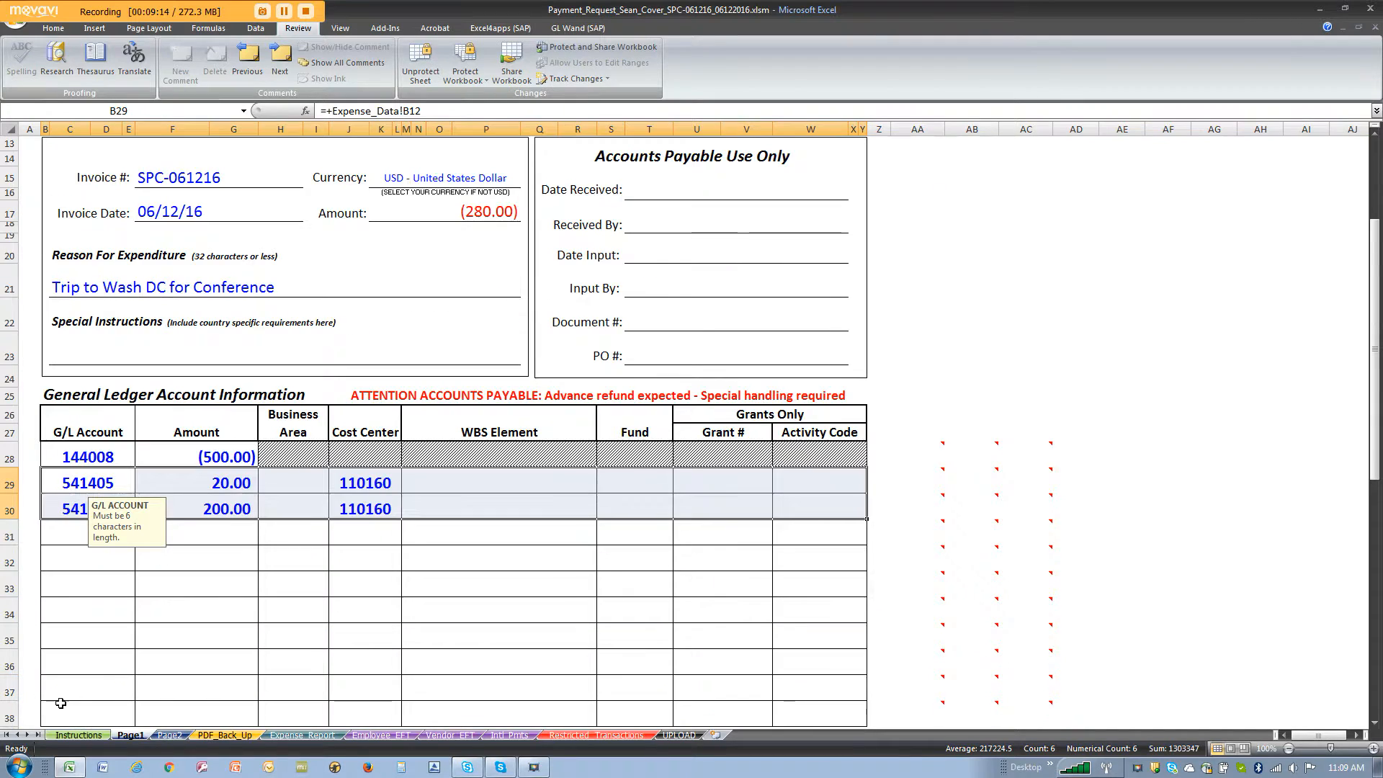
pyautogui.click(303, 735)
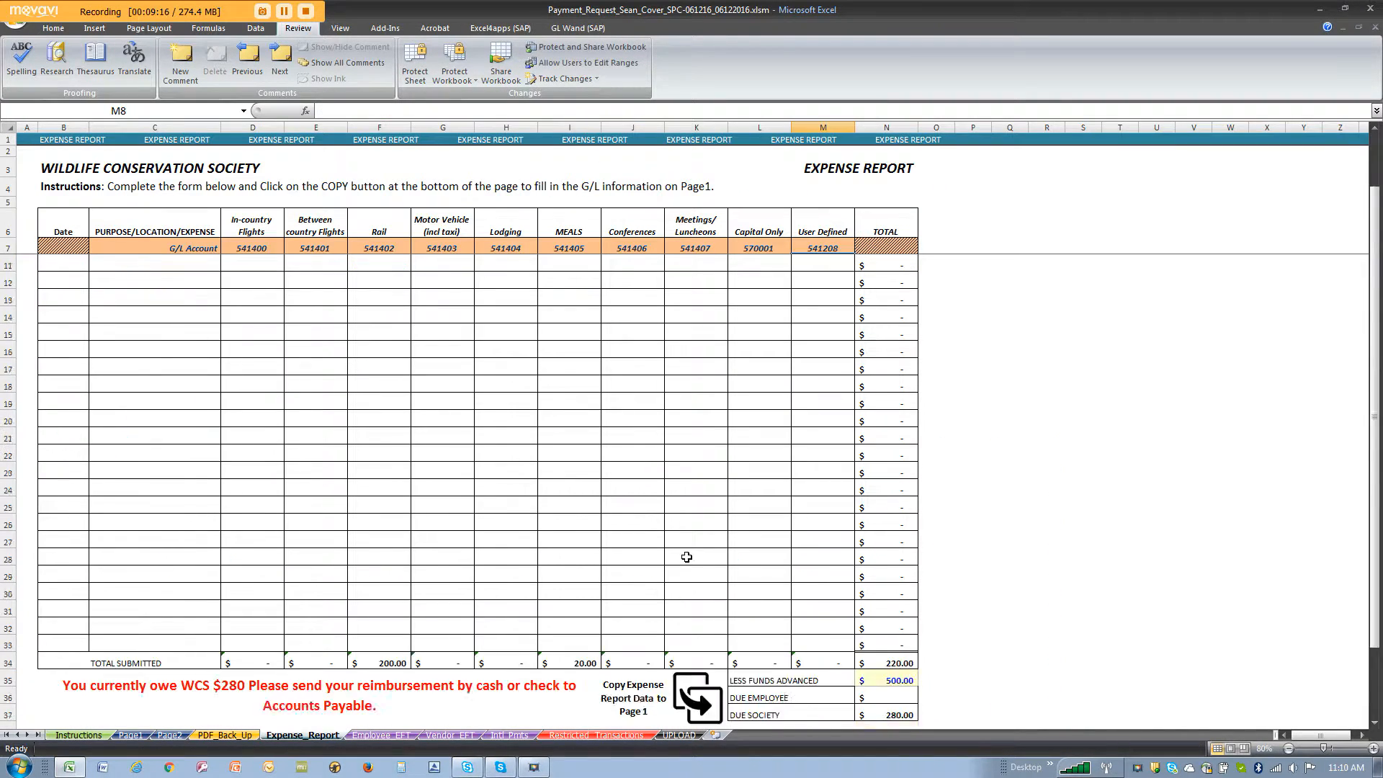
pyautogui.scroll(-2, 686, 557)
pyautogui.click(909, 576)
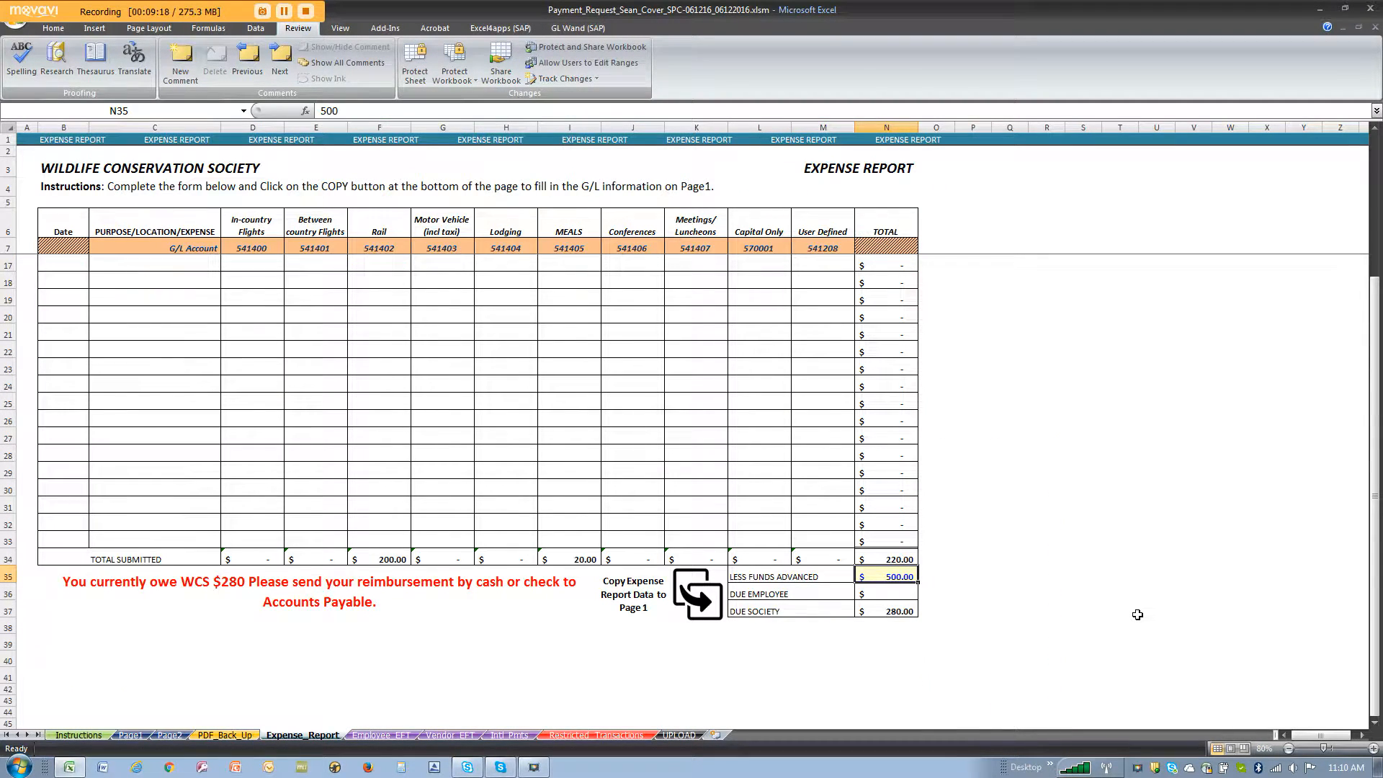
pyautogui.press('BackSpace')
pyautogui.press('Return')
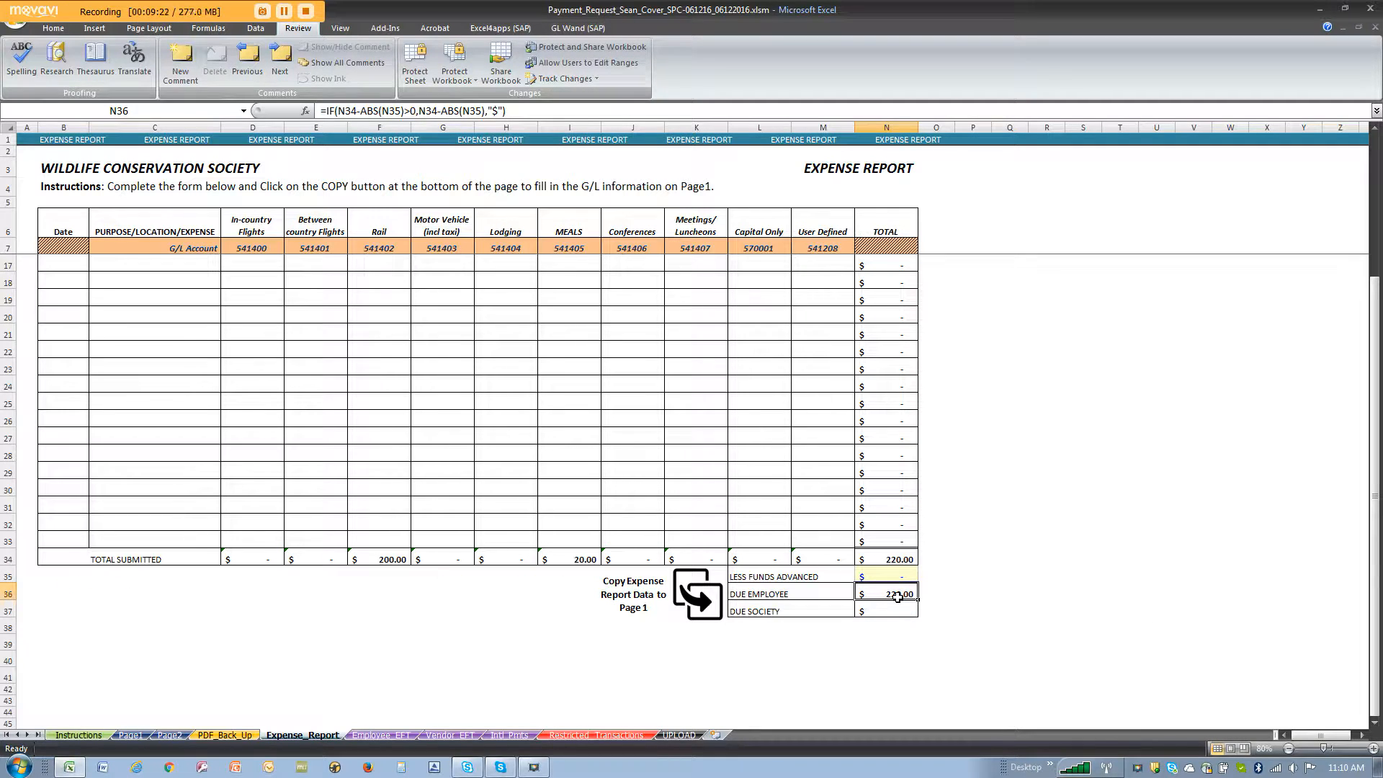
# Set Less Funds Advanced to 200 on the Expense_Report sheet.
pyautogui.click(908, 573)
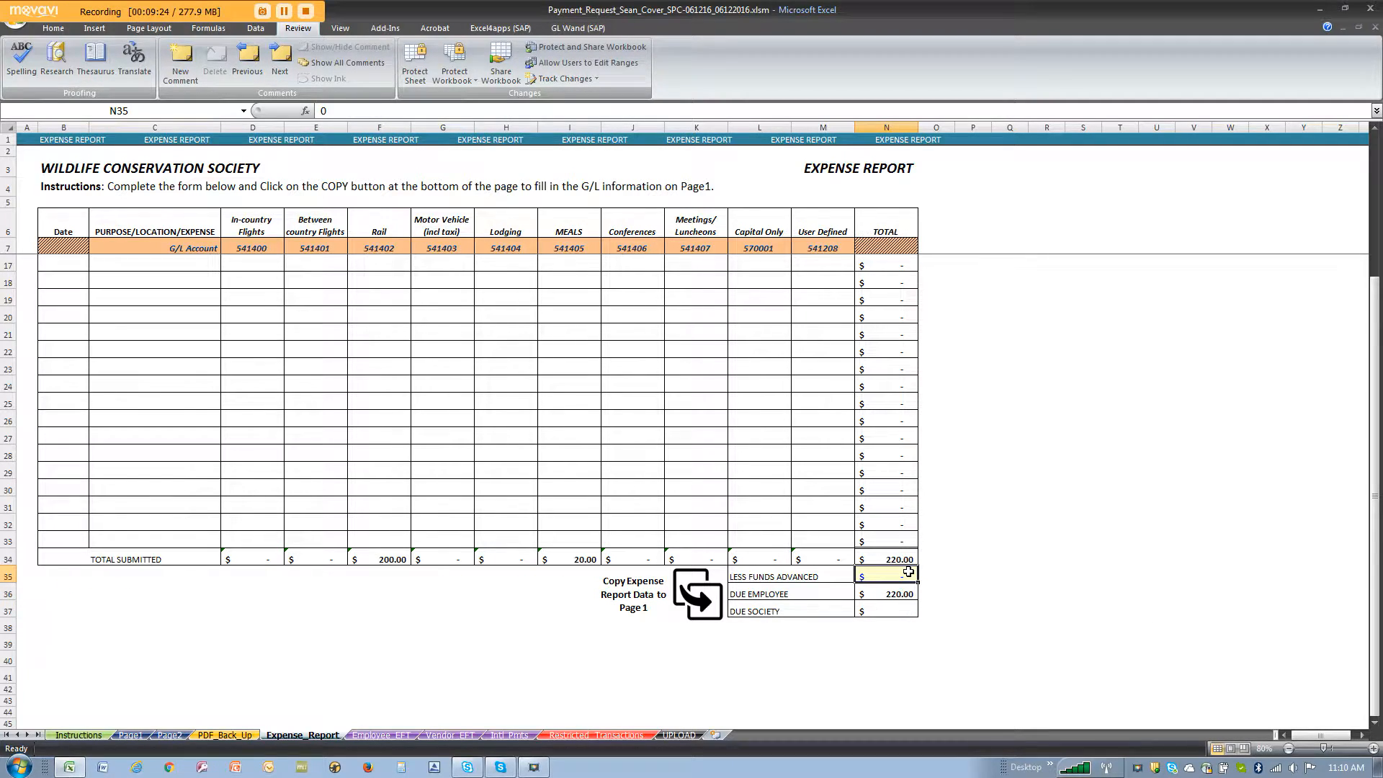
pyautogui.write('200')
pyautogui.press('Return')
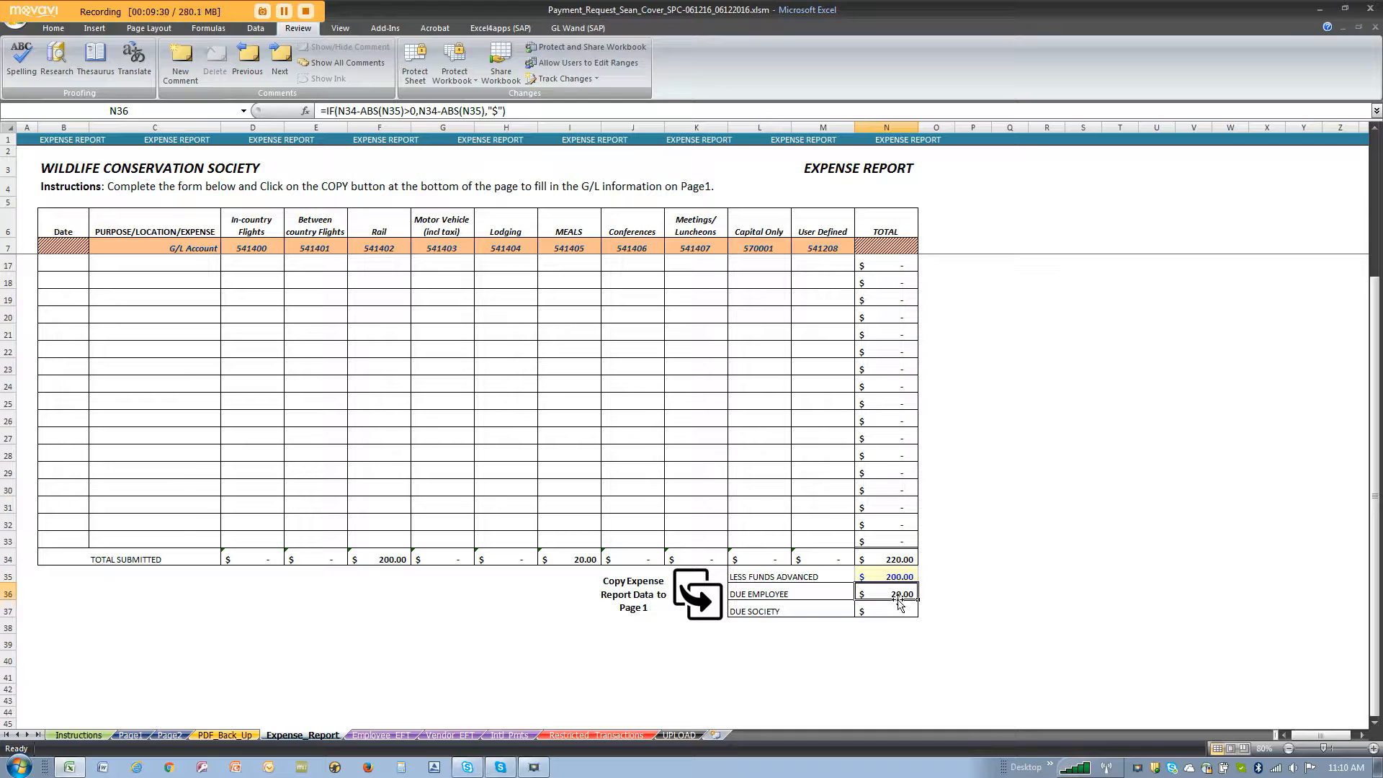
# Change Less Funds Advanced on the Expense_Report sheet to 500.
pyautogui.click(892, 575)
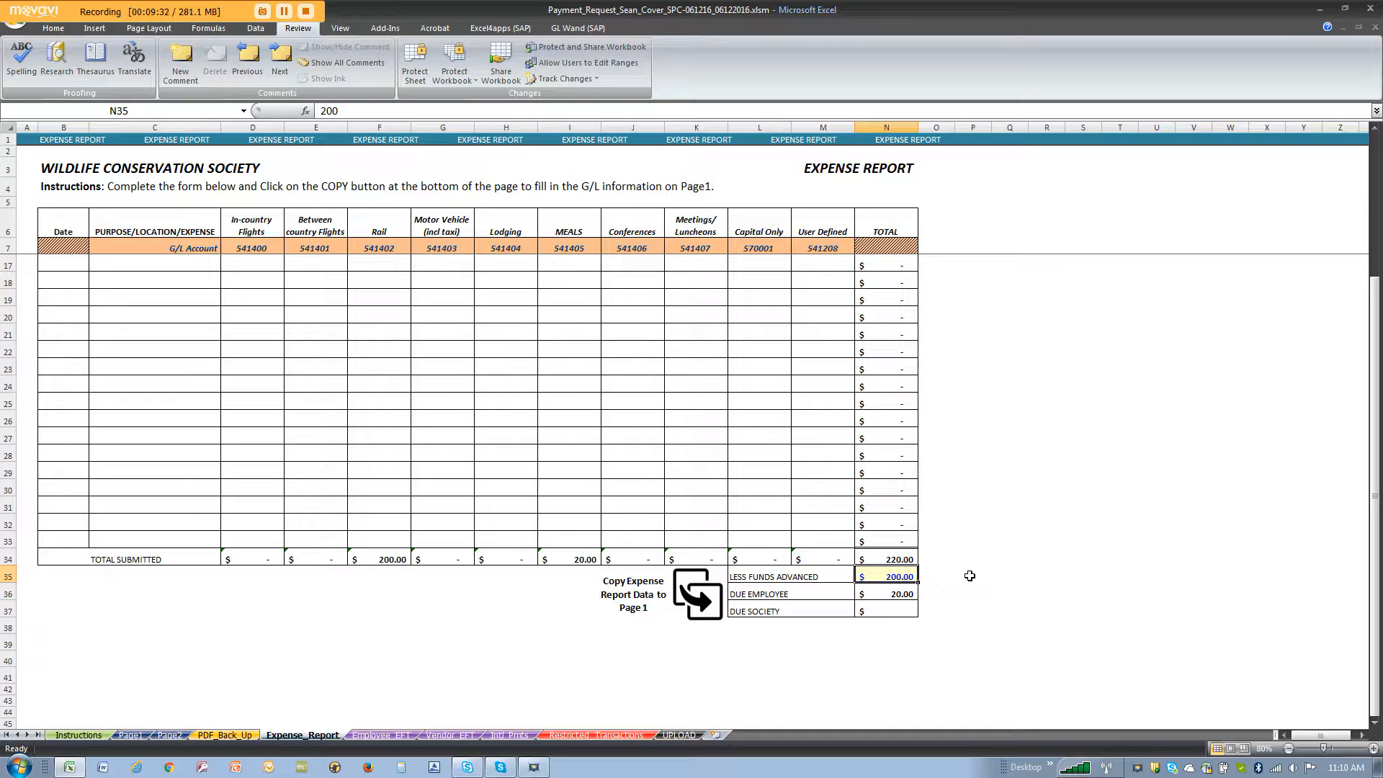
pyautogui.write('500')
pyautogui.press('Return')
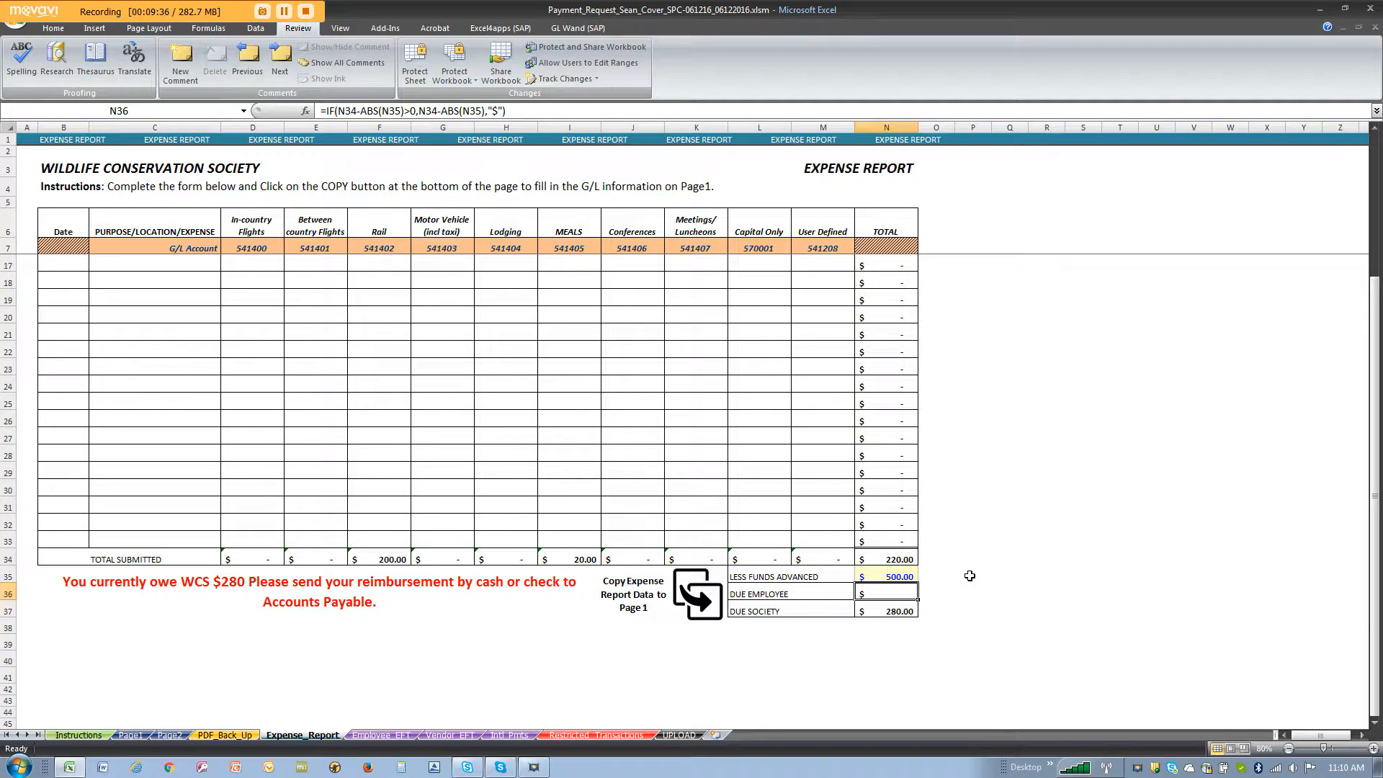
# Check the Due Society cell and the repayment notice, and copy the expense report data to Page1.
pyautogui.click(896, 613)
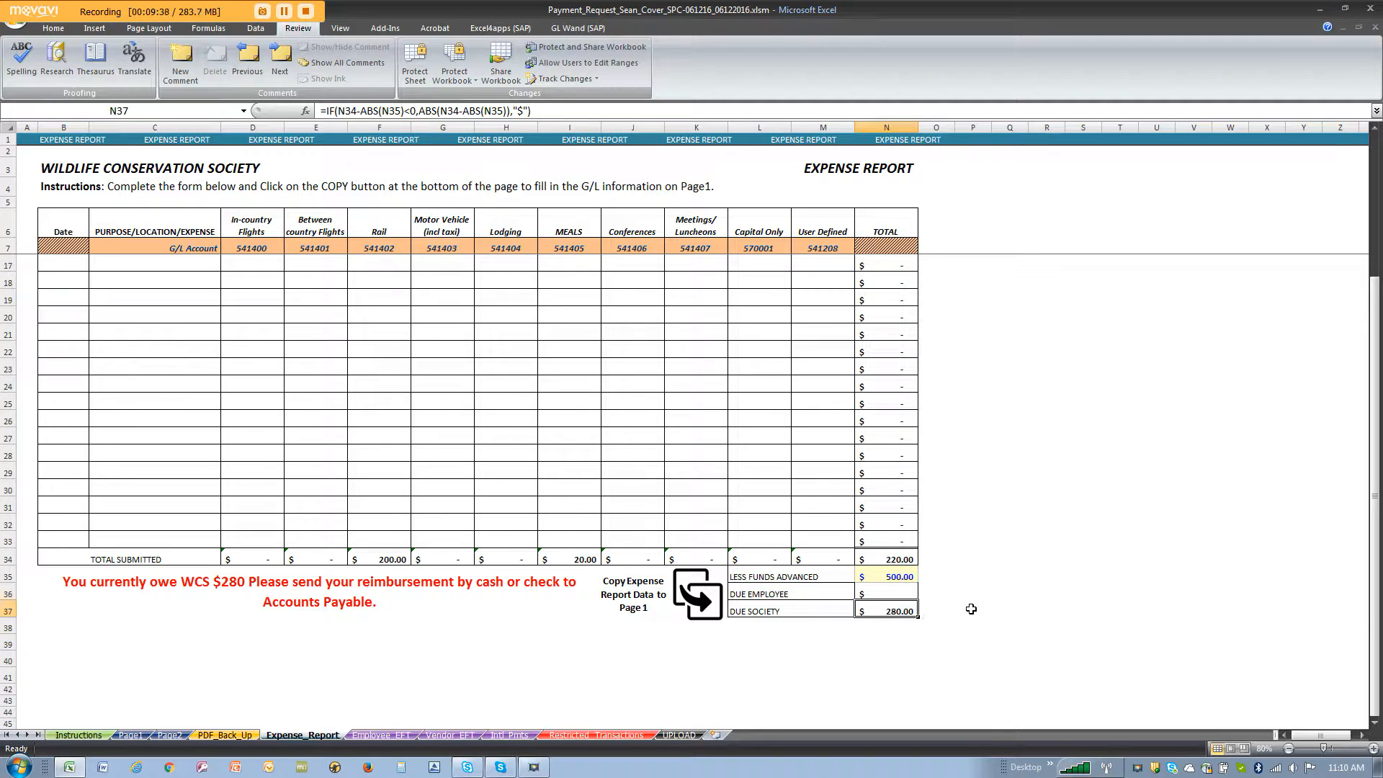
pyautogui.click(332, 595)
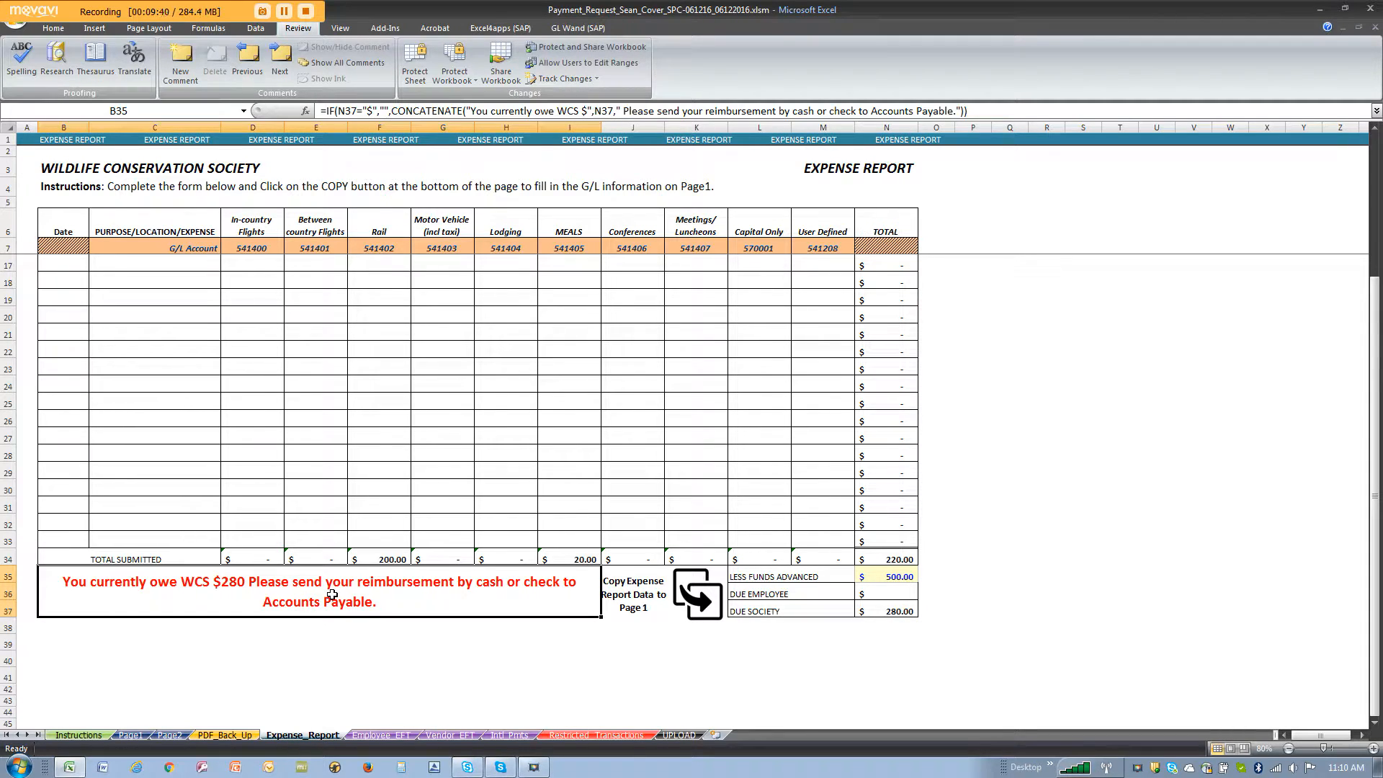
pyautogui.click(680, 597)
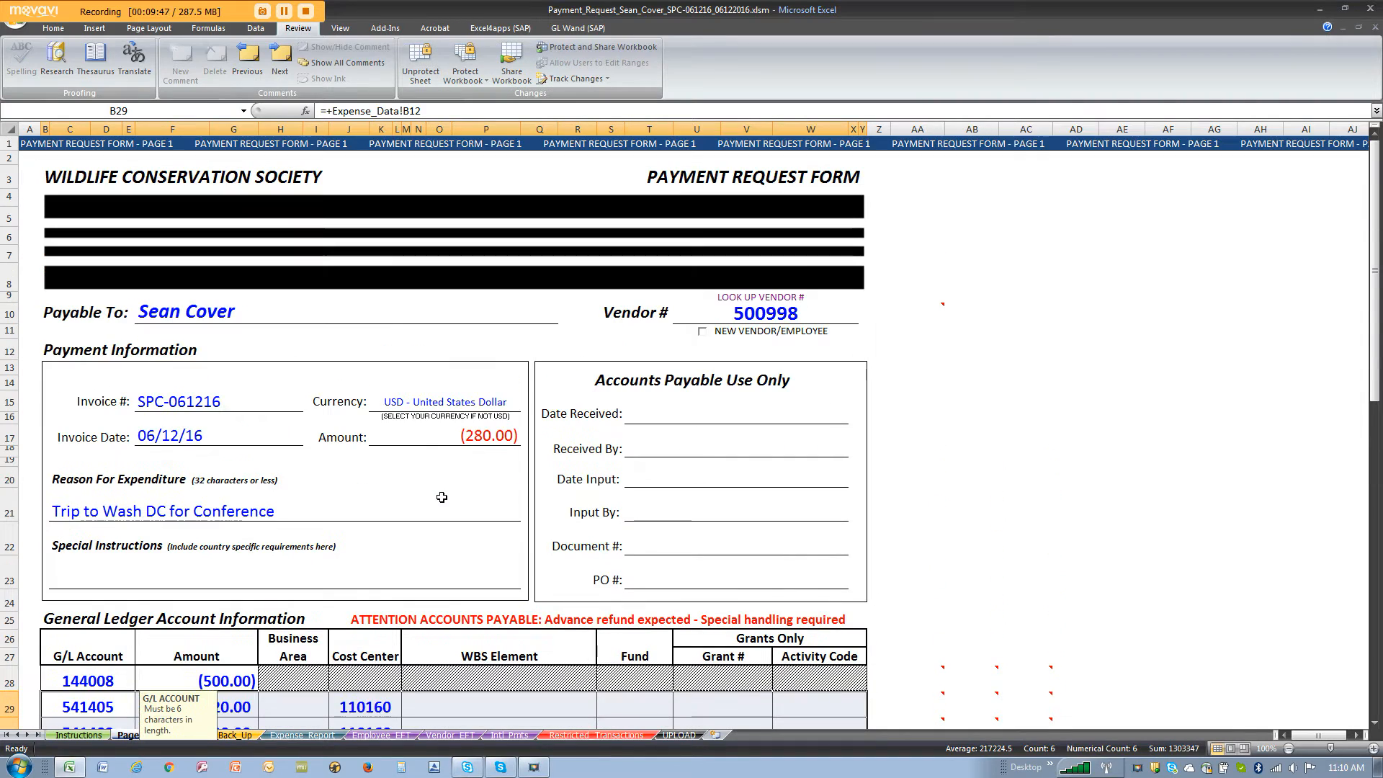
# Examine Page1's General Ledger rows, comparing the shaded advance row with the expense coding rows beneath it.
pyautogui.scroll(-4, 379, 481)
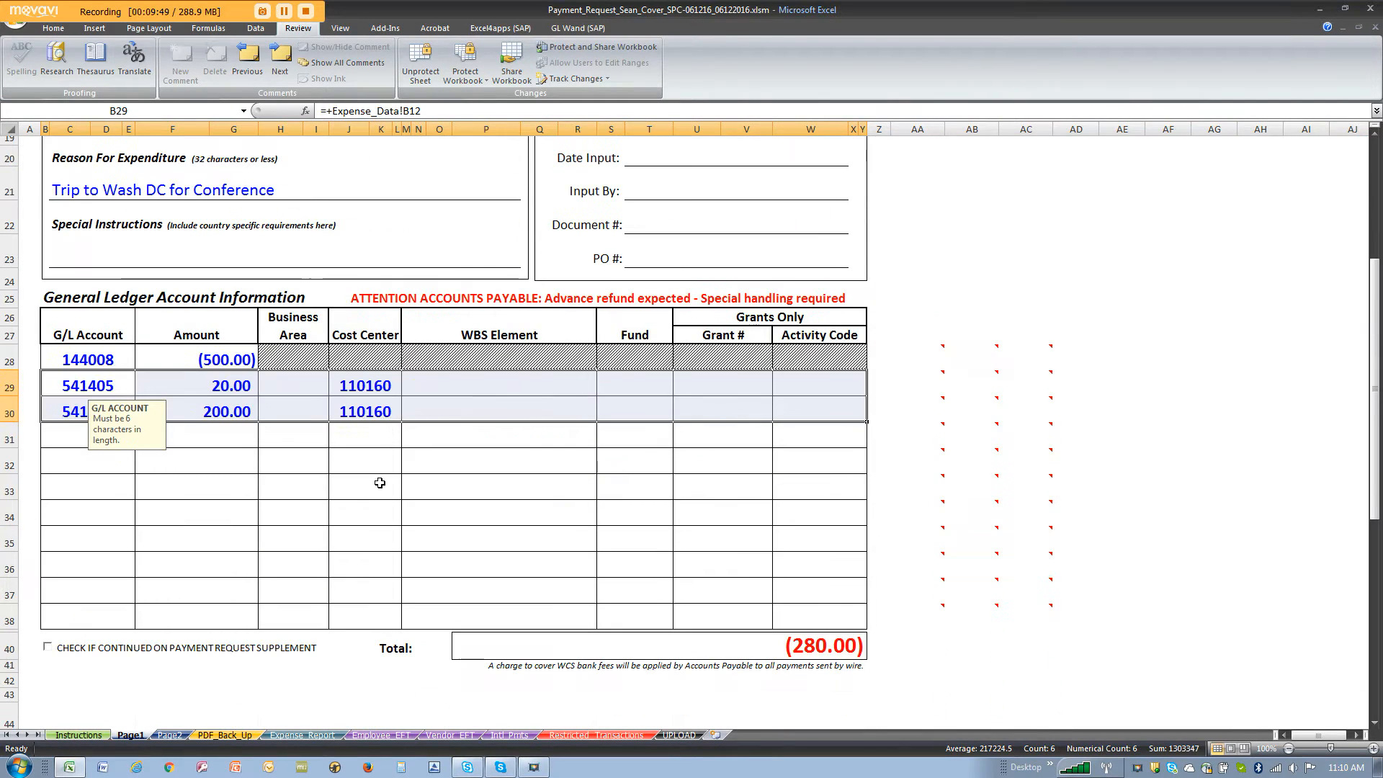
pyautogui.moveTo(371, 381); pyautogui.dragTo(833, 416)
pyautogui.click(289, 363)
pyautogui.click(51, 355)
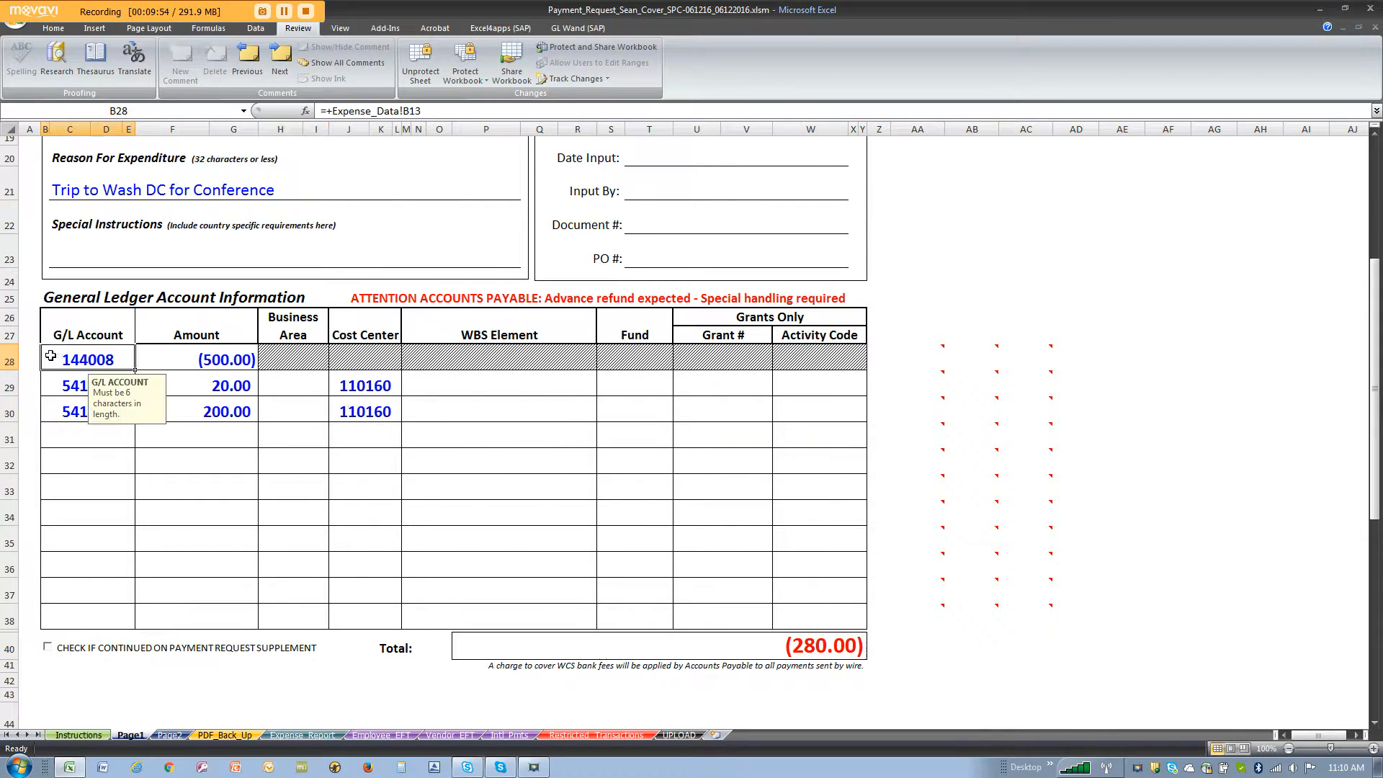
pyautogui.moveTo(51, 356); pyautogui.dragTo(830, 363)
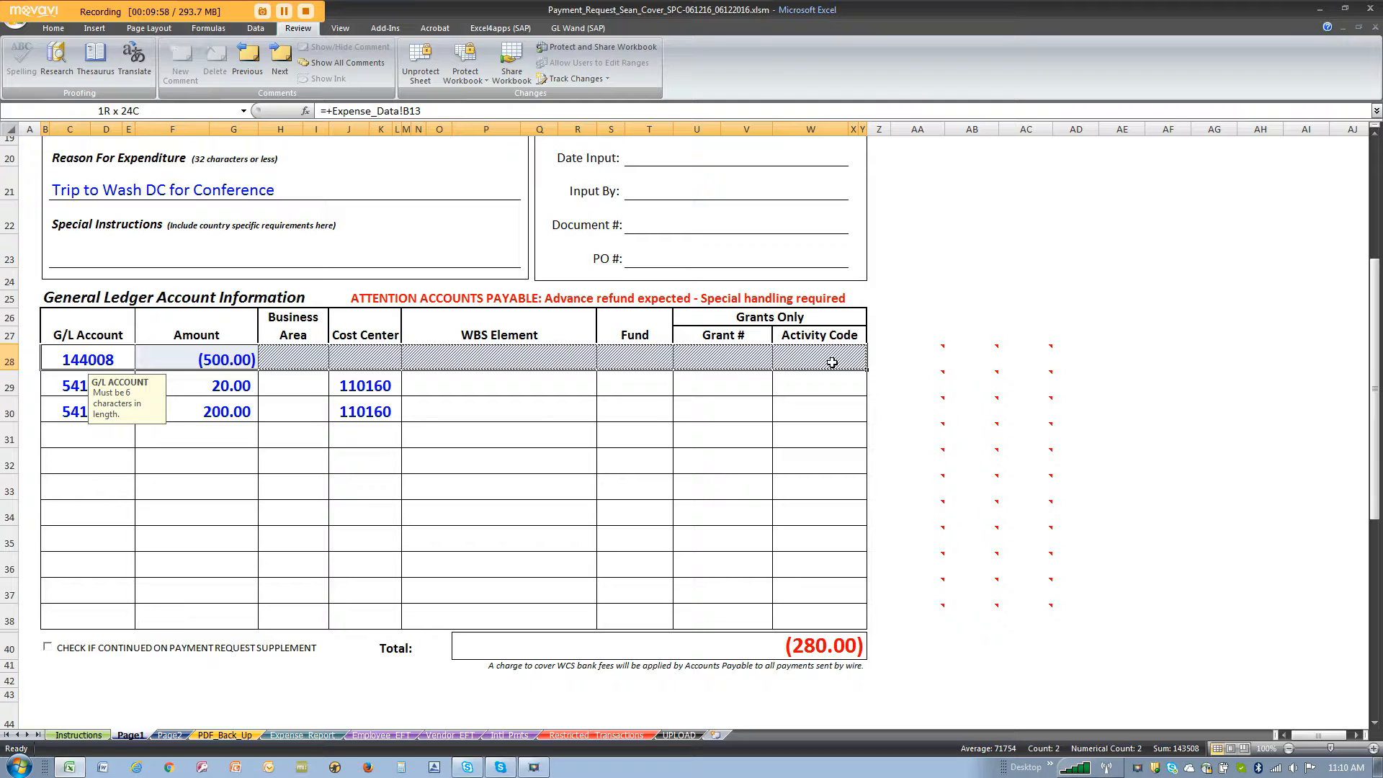
pyautogui.moveTo(832, 362); pyautogui.dragTo(303, 356)
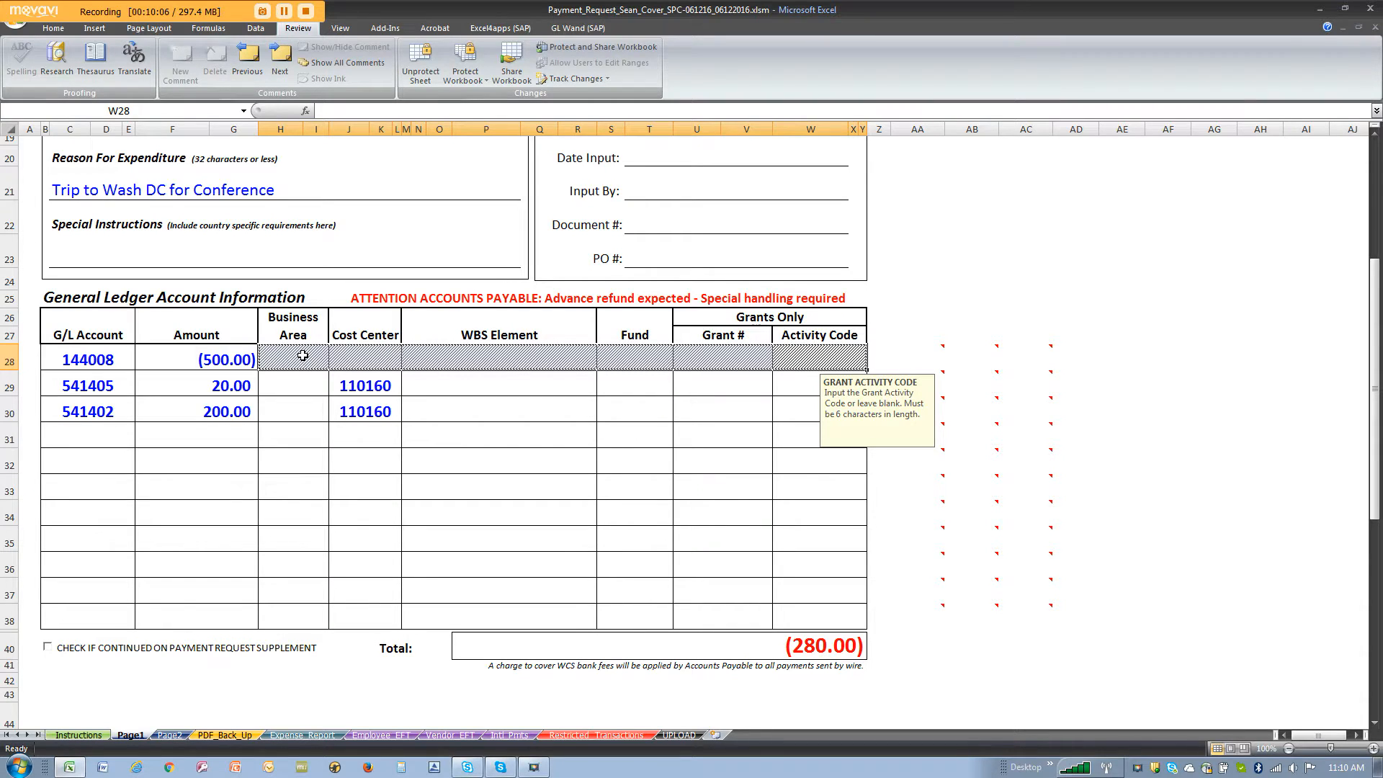
pyautogui.moveTo(97, 383); pyautogui.dragTo(835, 542)
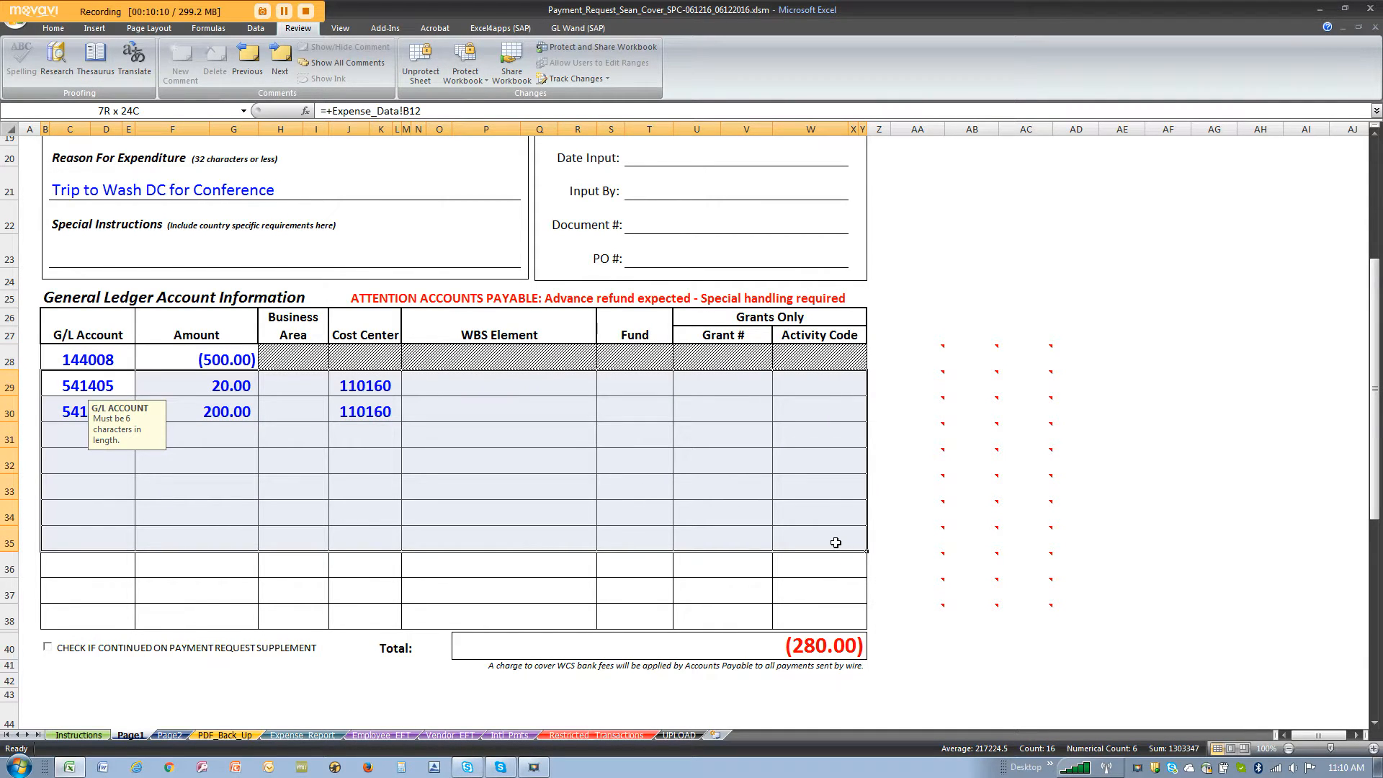
pyautogui.moveTo(836, 543); pyautogui.dragTo(836, 543)
# Review Page1's OFAC, signature and action button sections, and return to the Payable To field.
pyautogui.scroll(-6, 520, 471)
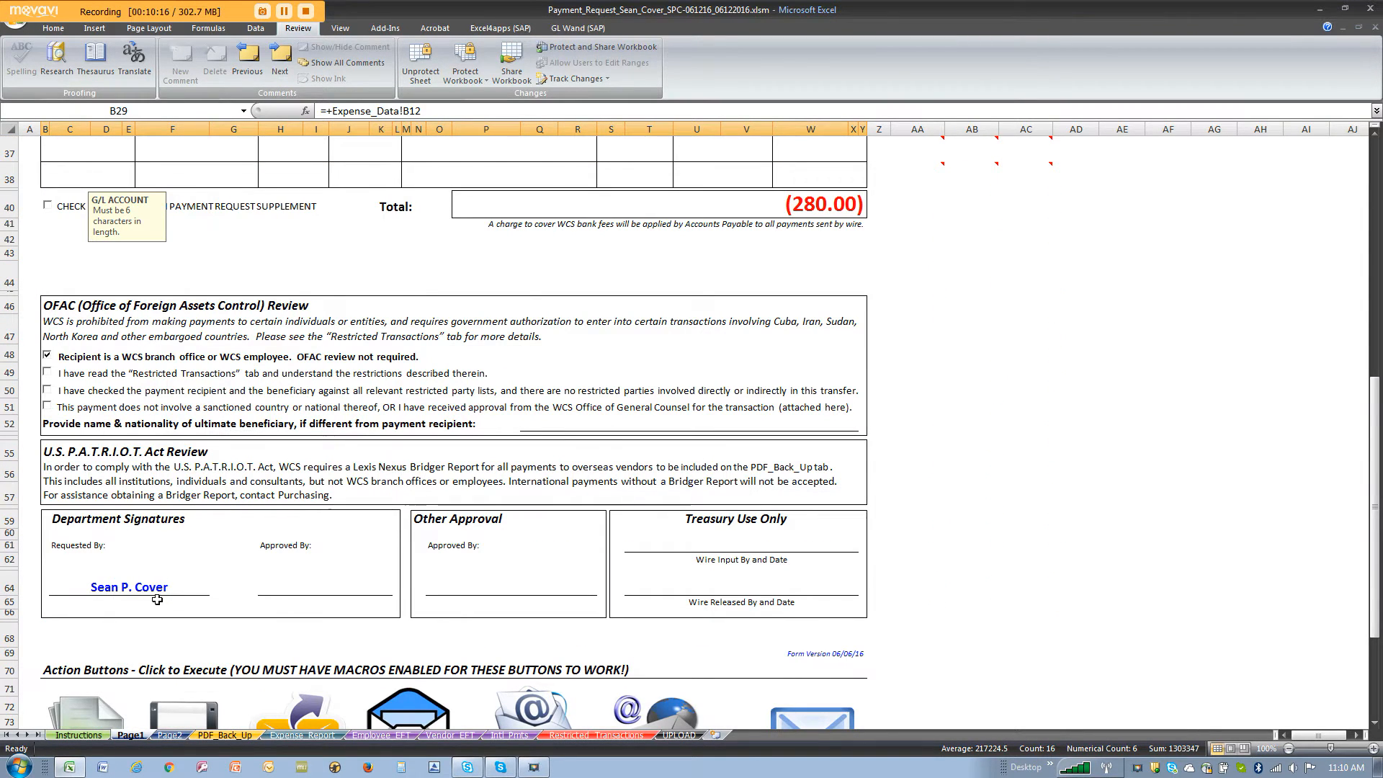
pyautogui.scroll(-3, 411, 580)
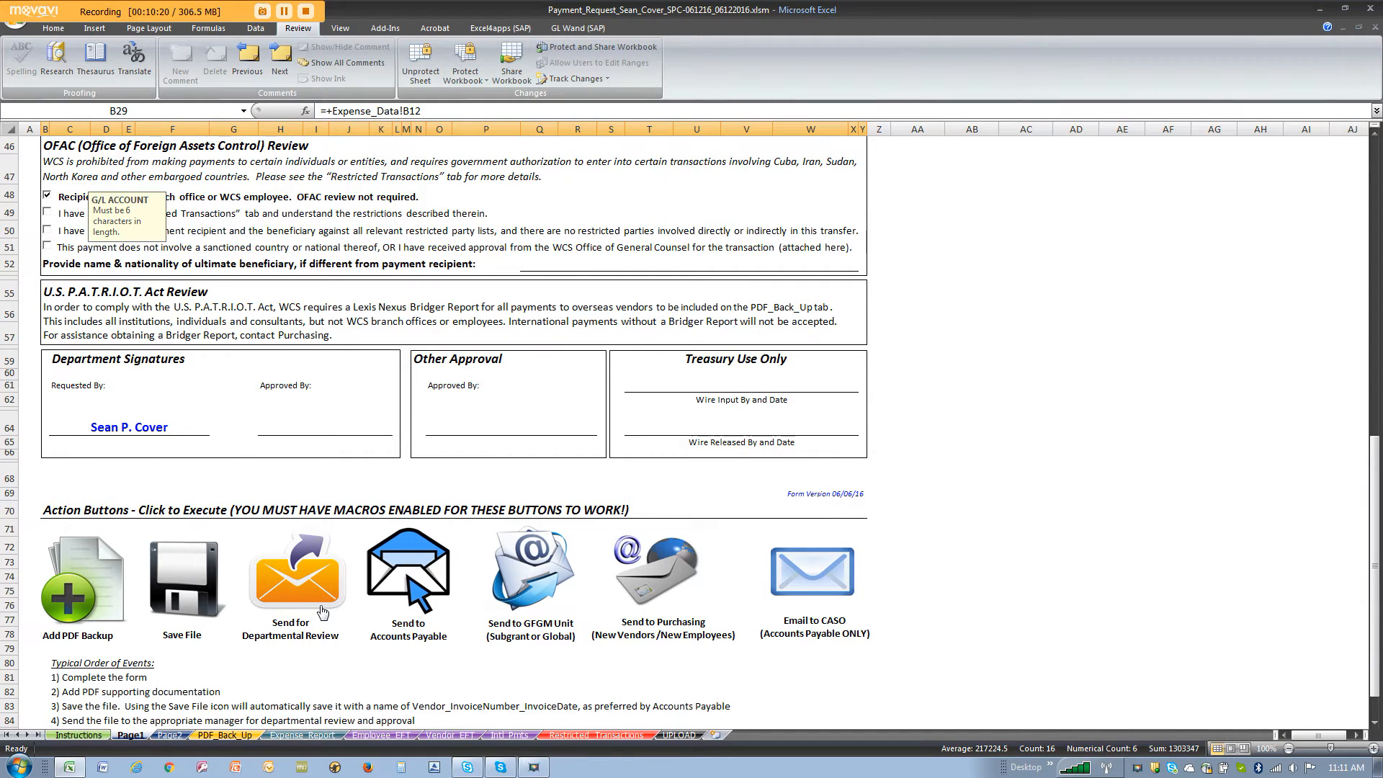
pyautogui.scroll(15, 321, 612)
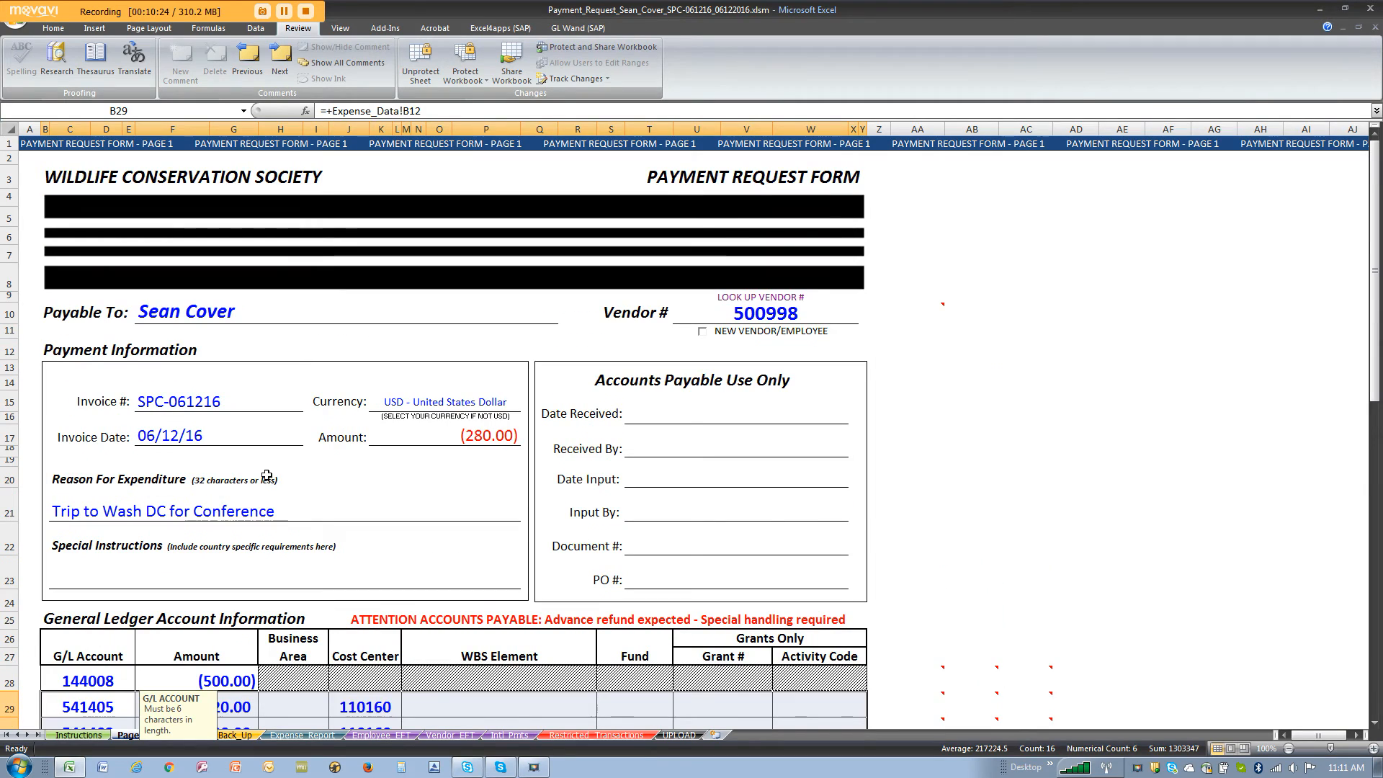
pyautogui.click(201, 315)
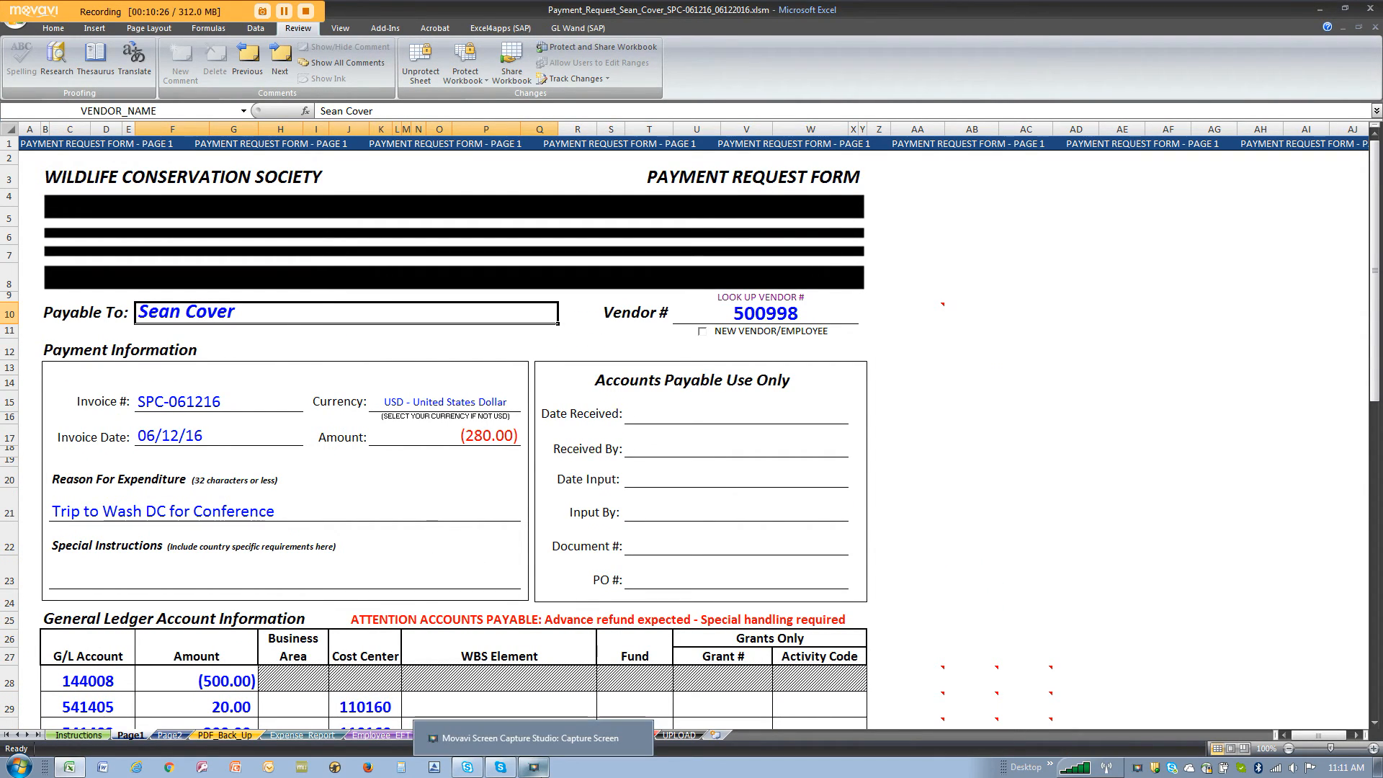